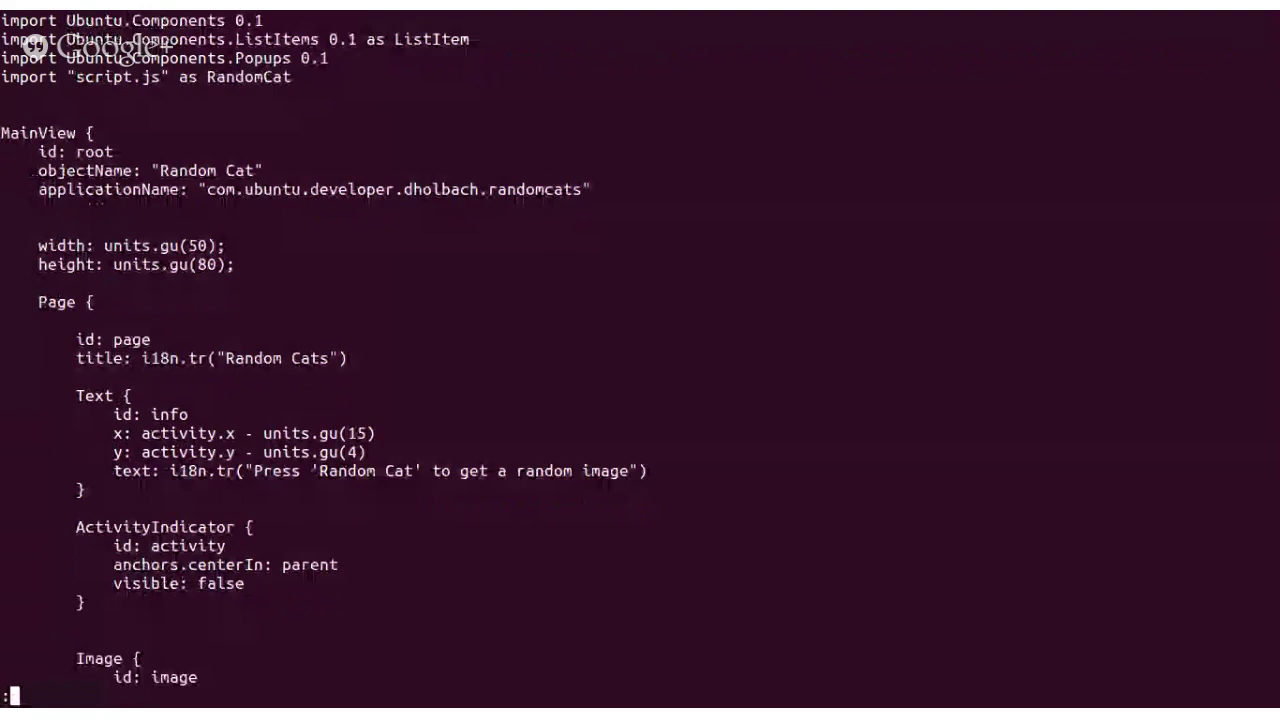
- Read through randomcats.qml from its import lines to the end and close the file view
scroll(323, 348, "up", 1)
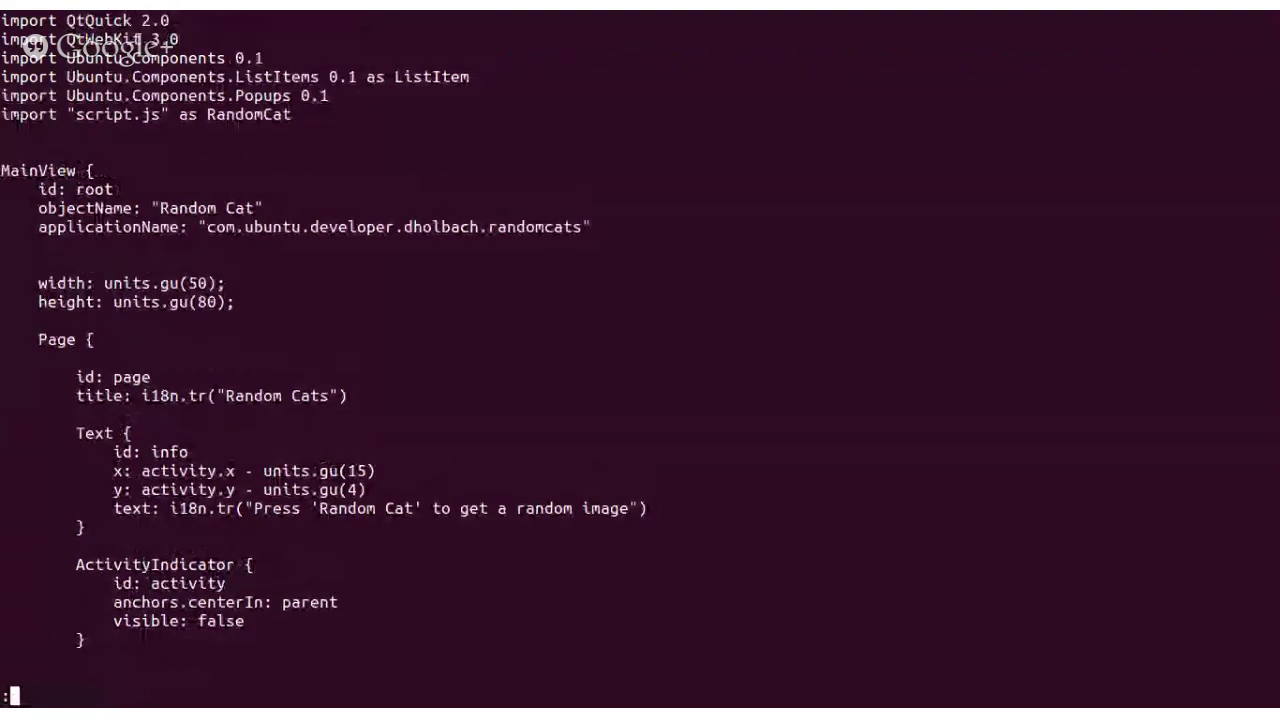
key("space")
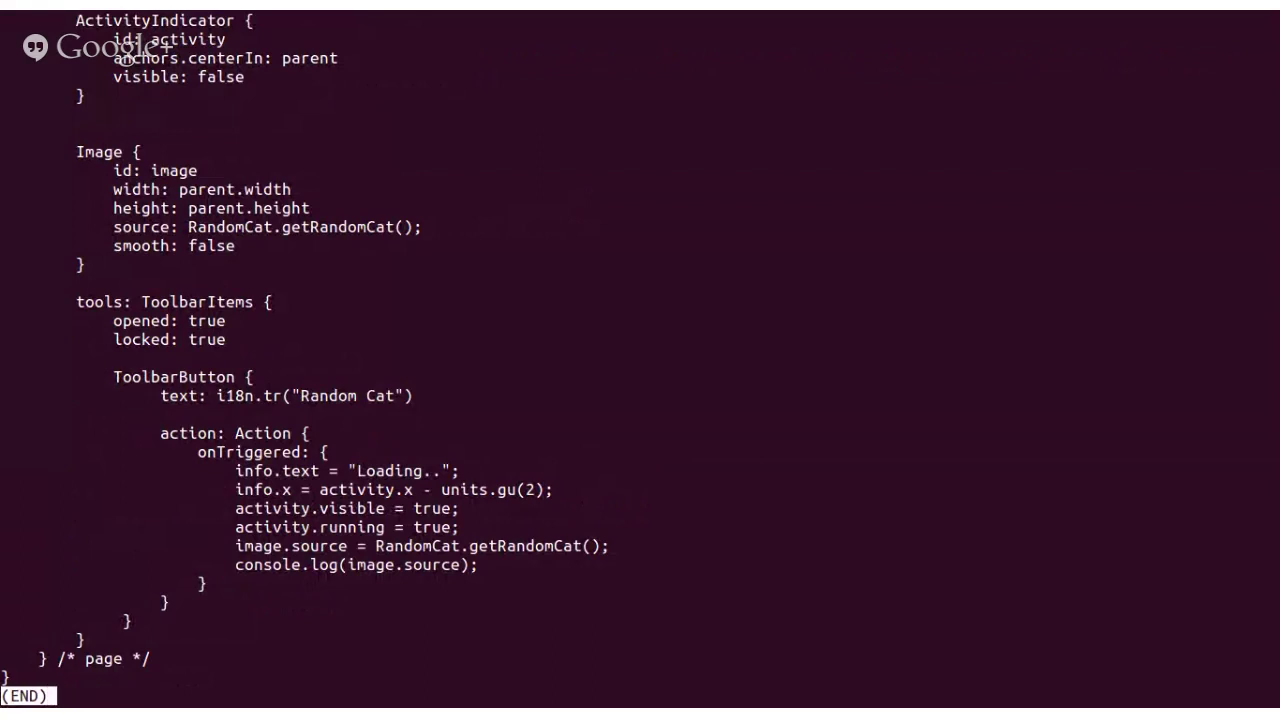
key("q")
- Show the contents of script.js with less, read the code and close the file view
key("Up")
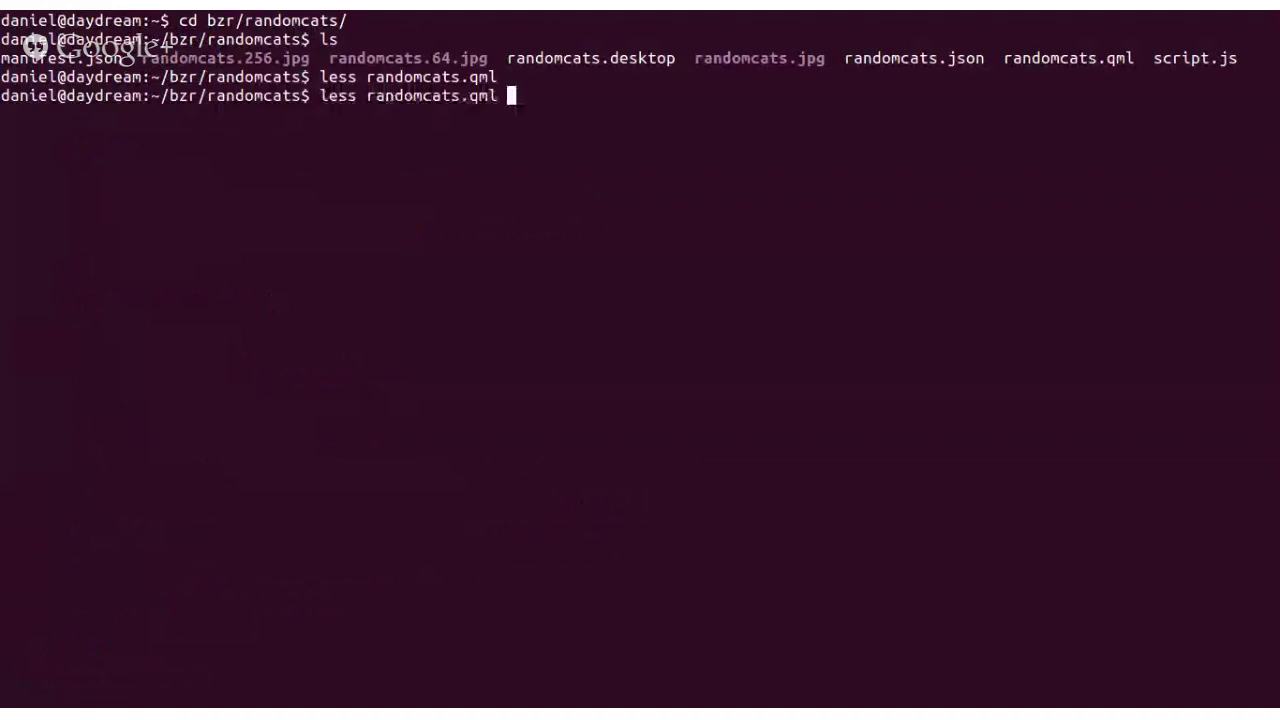
key("BackSpace")
key("BackSpace")
key("BackSpace")
key("BackSpace")
key("BackSpace")
key("BackSpace")
key("BackSpace")
key("BackSpace")
key("BackSpace")
key("BackSpace")
key("BackSpace")
key("BackSpace")
key("BackSpace")
key("BackSpace")
type("script.js")
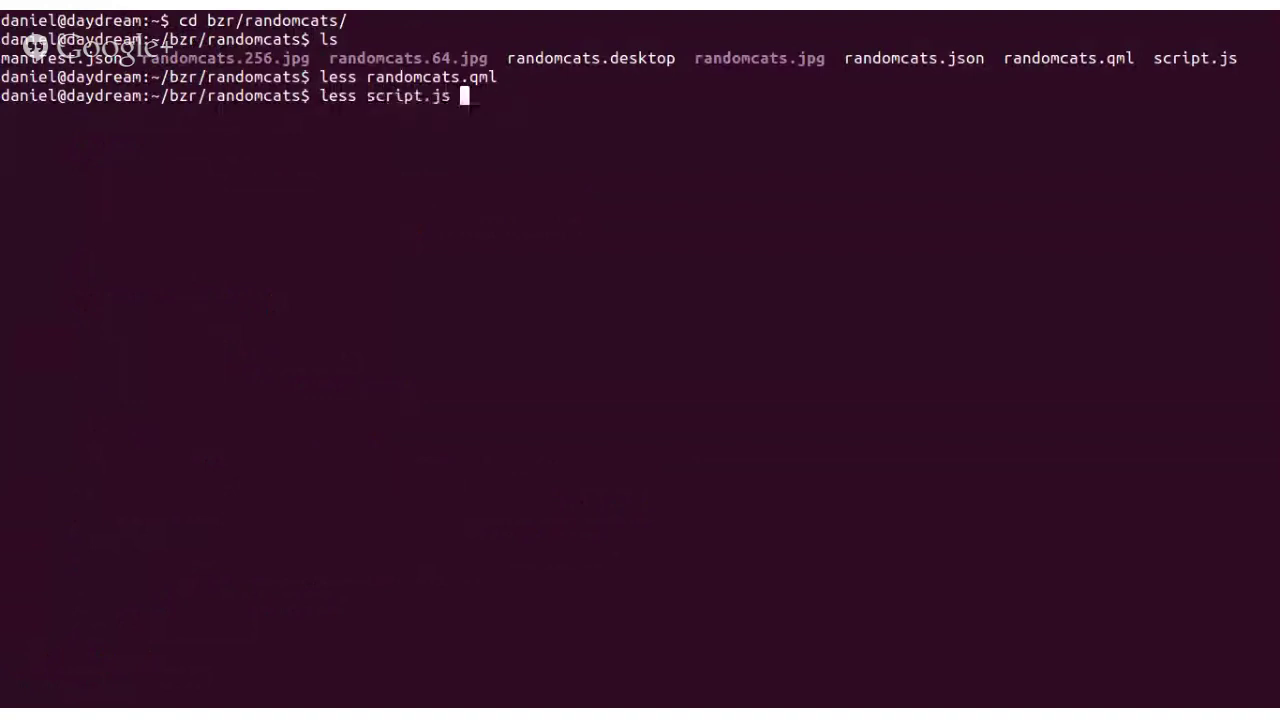
key("Return")
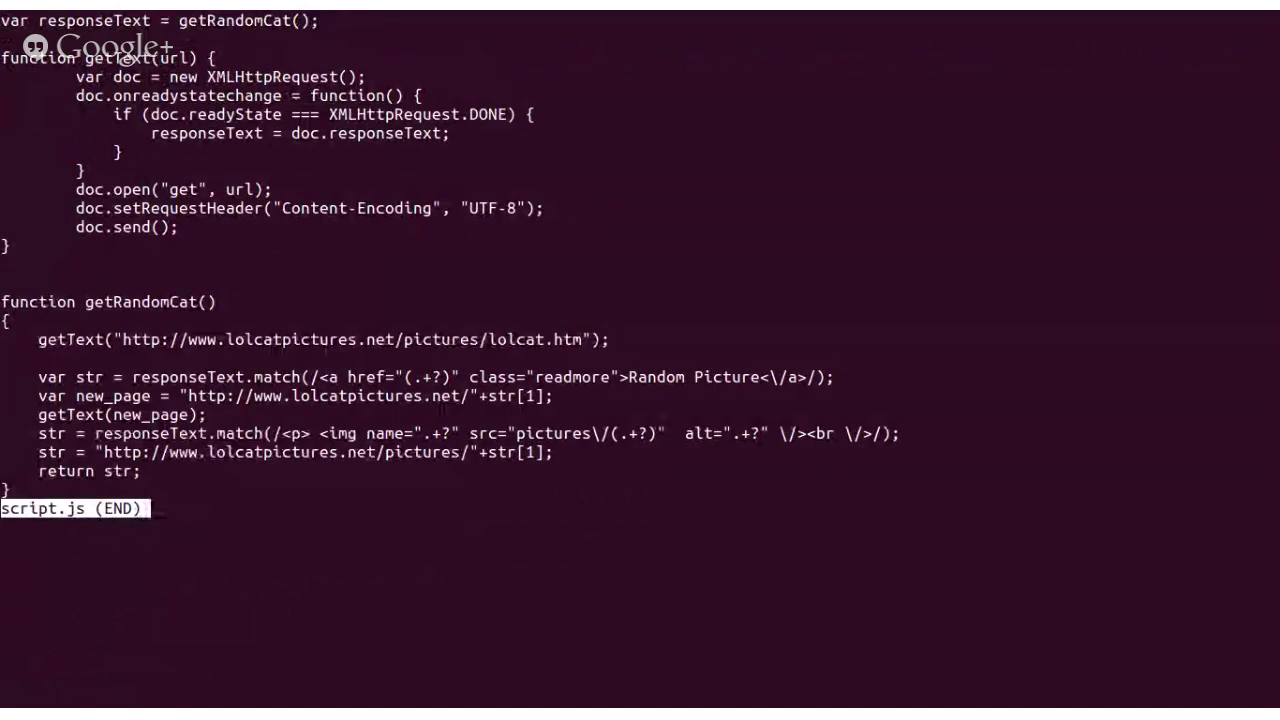
key("q")
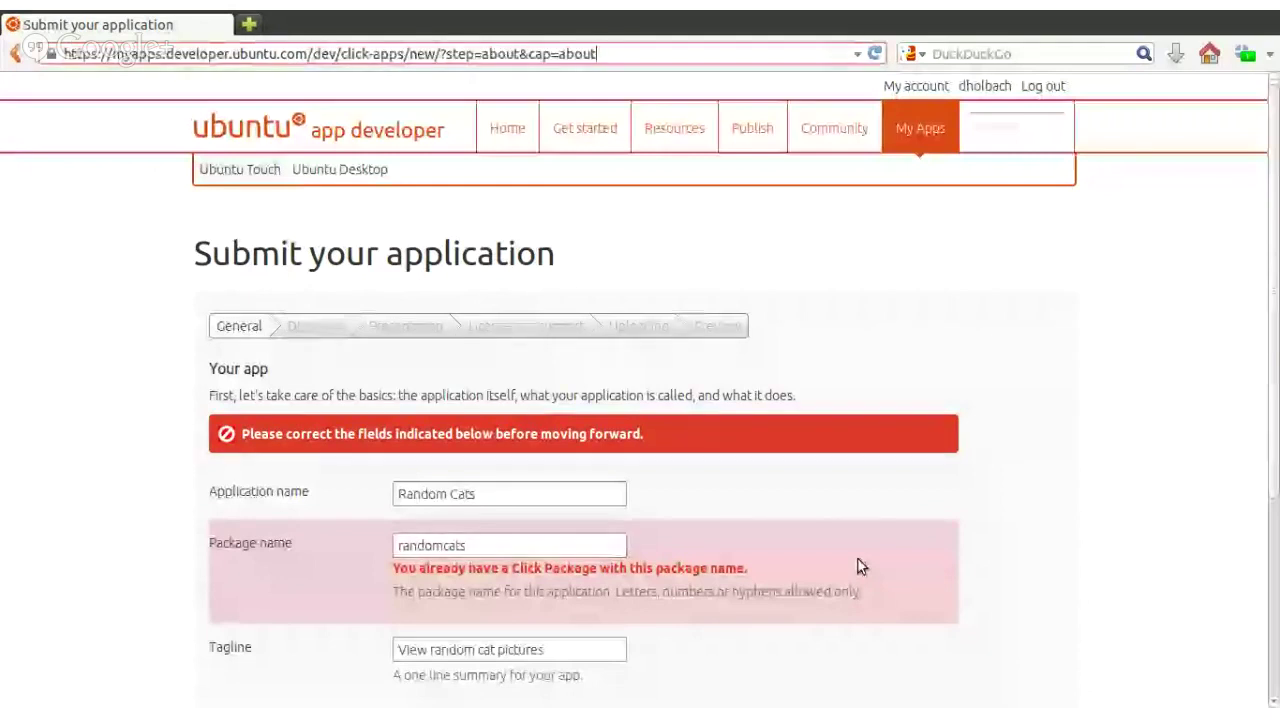
key("ctrl+shift+Left")
key("ctrl+shift+Left")
key("ctrl+shift+Left")
key("BackSpace")
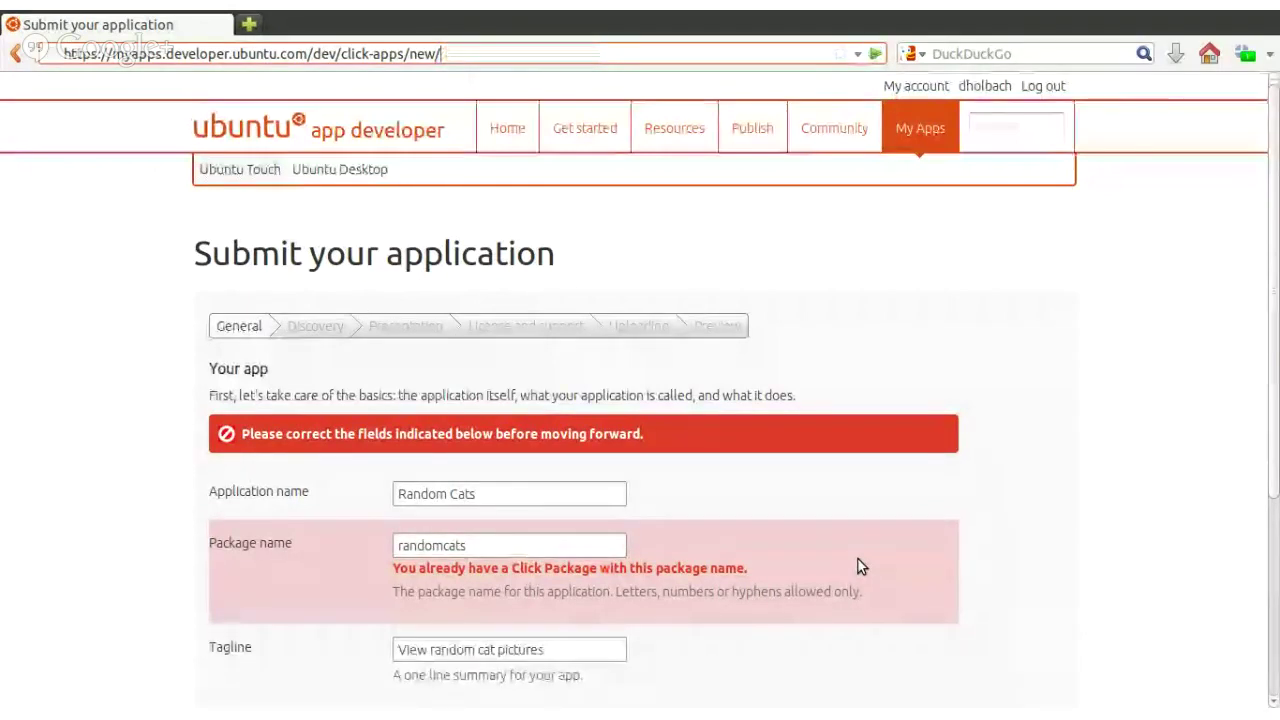
key("Return")
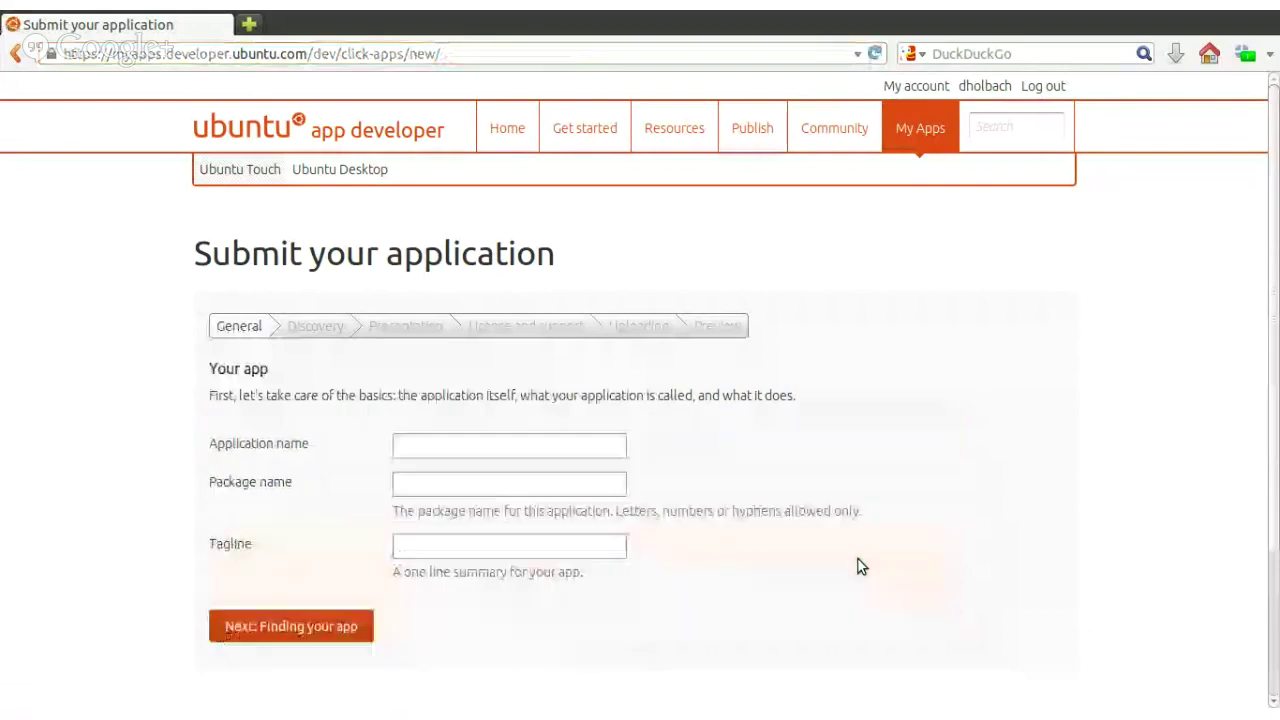
- Enter application name "Random Cats", package name "randomcats" and tagline "View random cat pictures", and continue to the discovery page
left_click(530, 438)
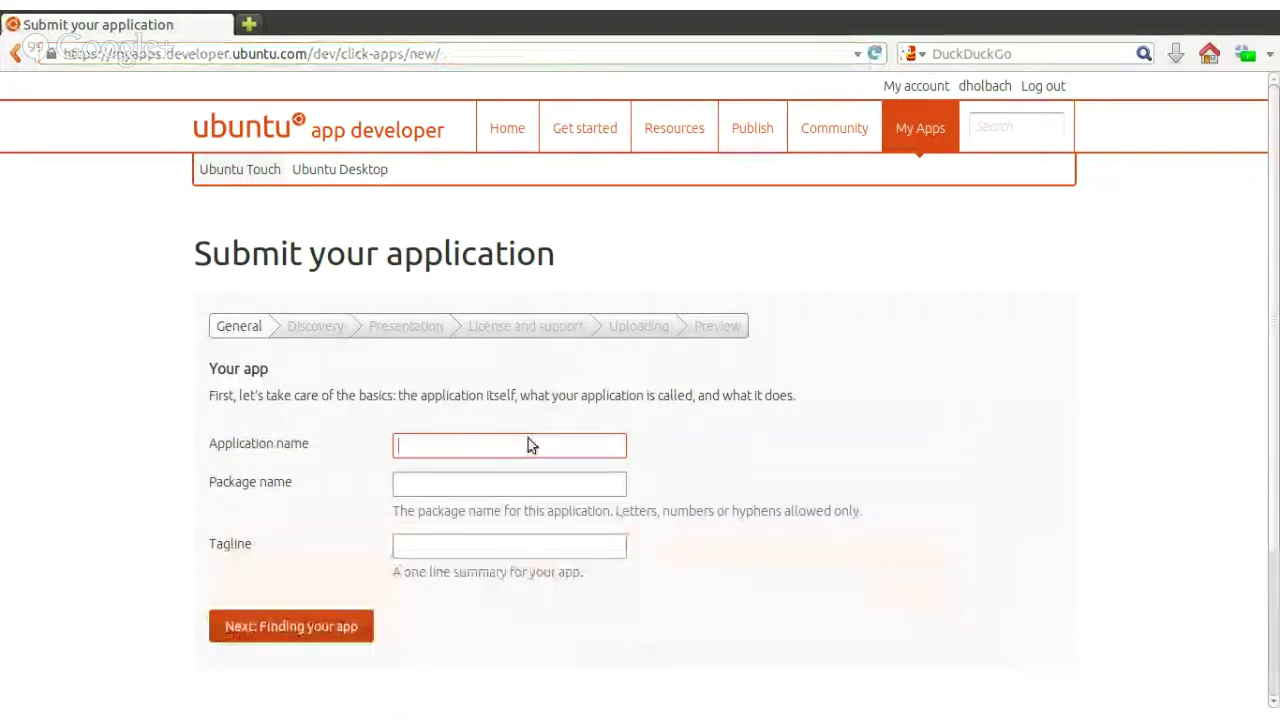
type("Random Cats")
key("Tab")
type("randomcats")
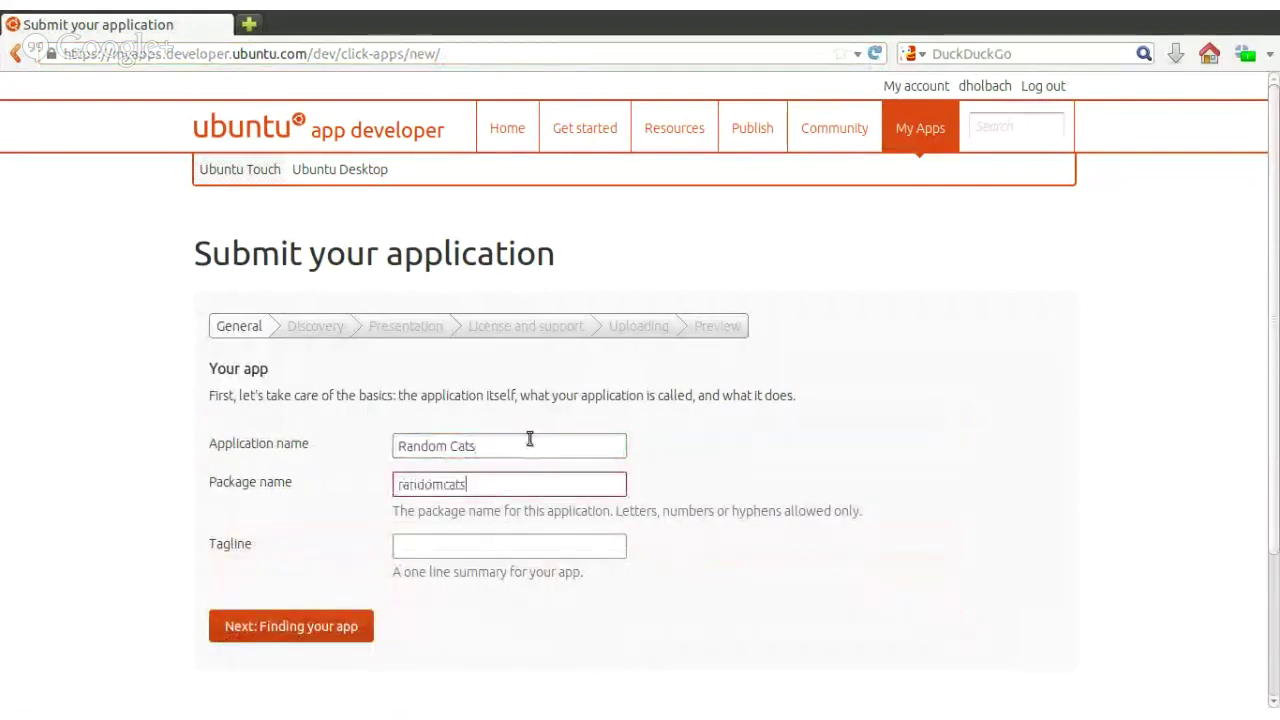
key("Tab")
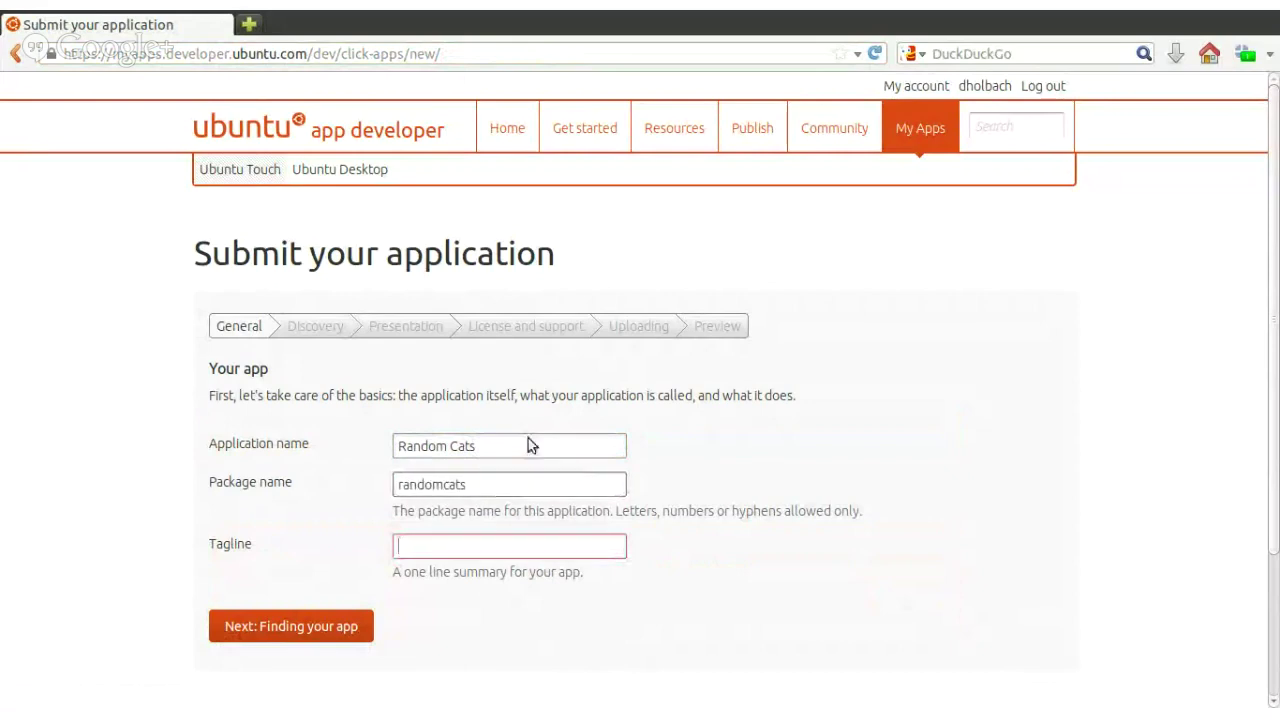
type("View random cat pictures")
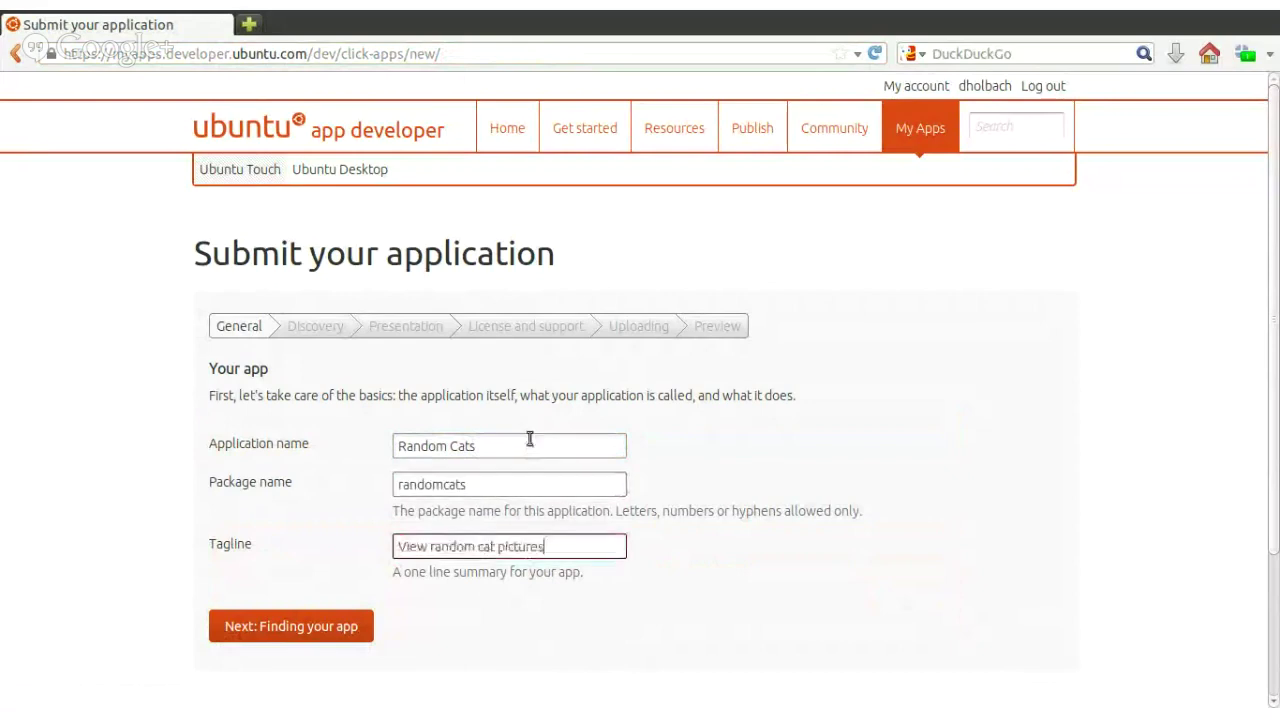
left_click(300, 628)
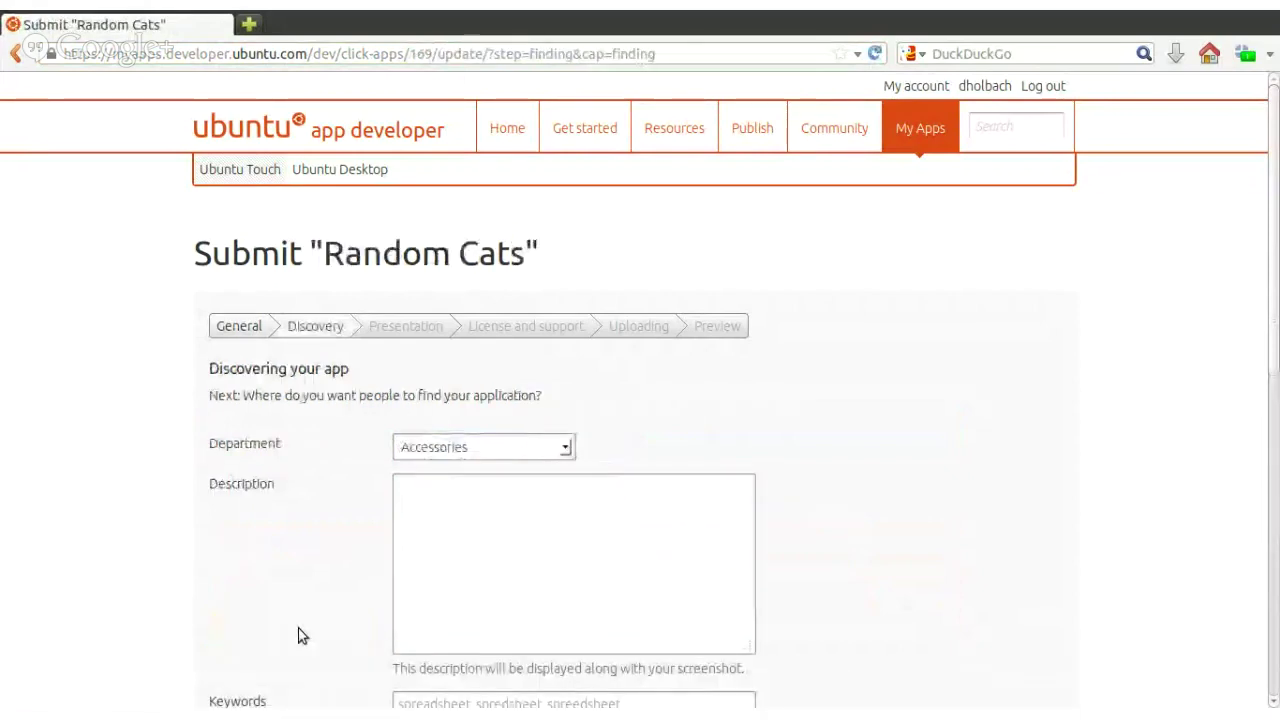
- Write the app description "Ubuntu users need to be able to see cat pictures on the internet."
left_click(677, 536)
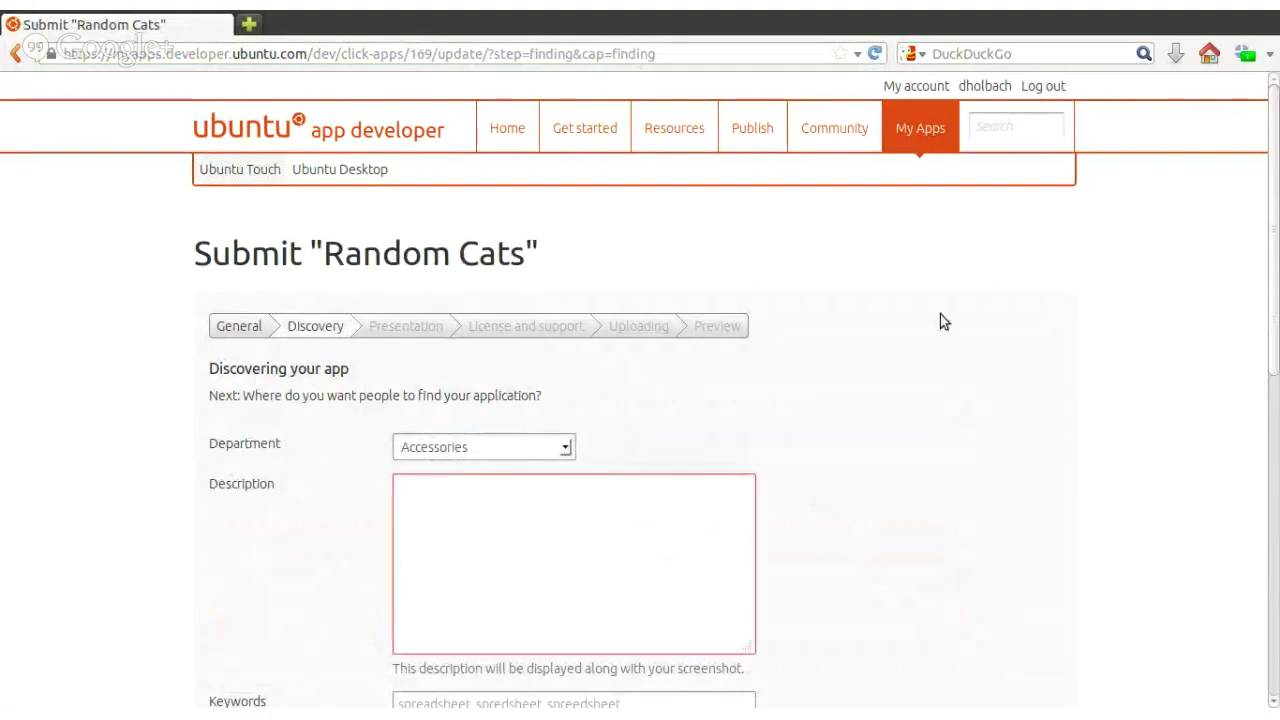
scroll(905, 393, "down", 5)
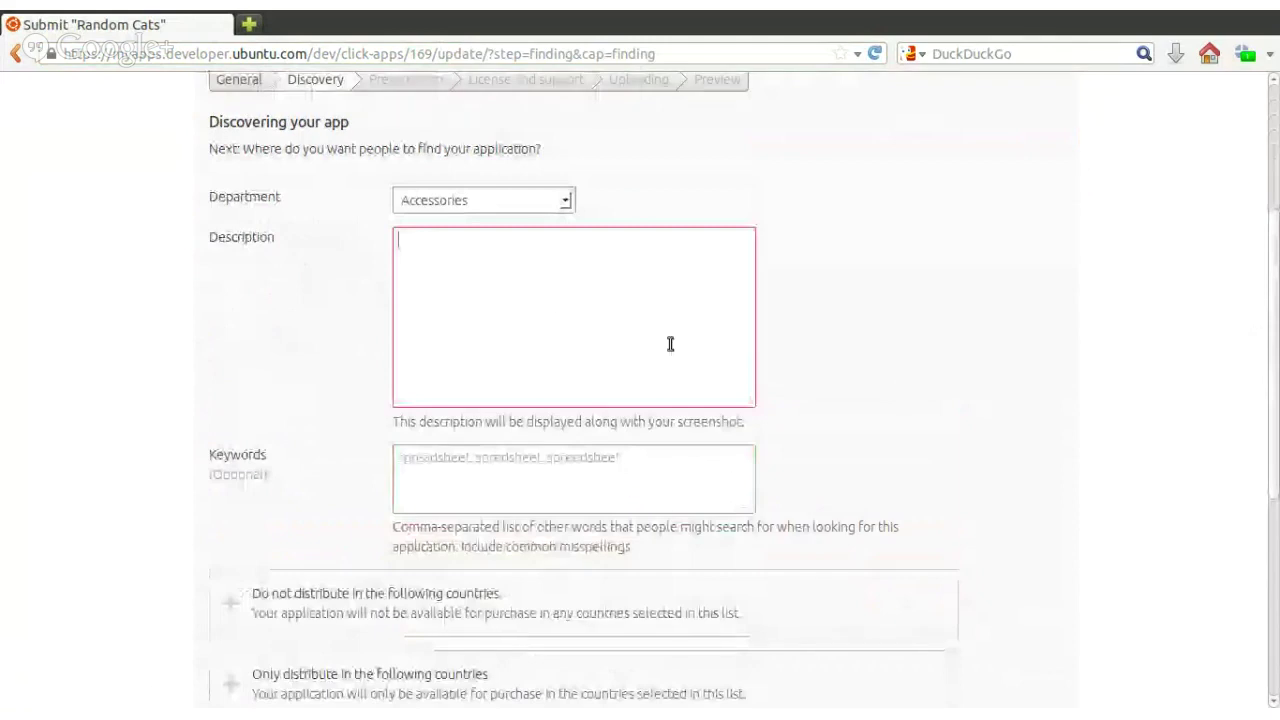
type("Ubun")
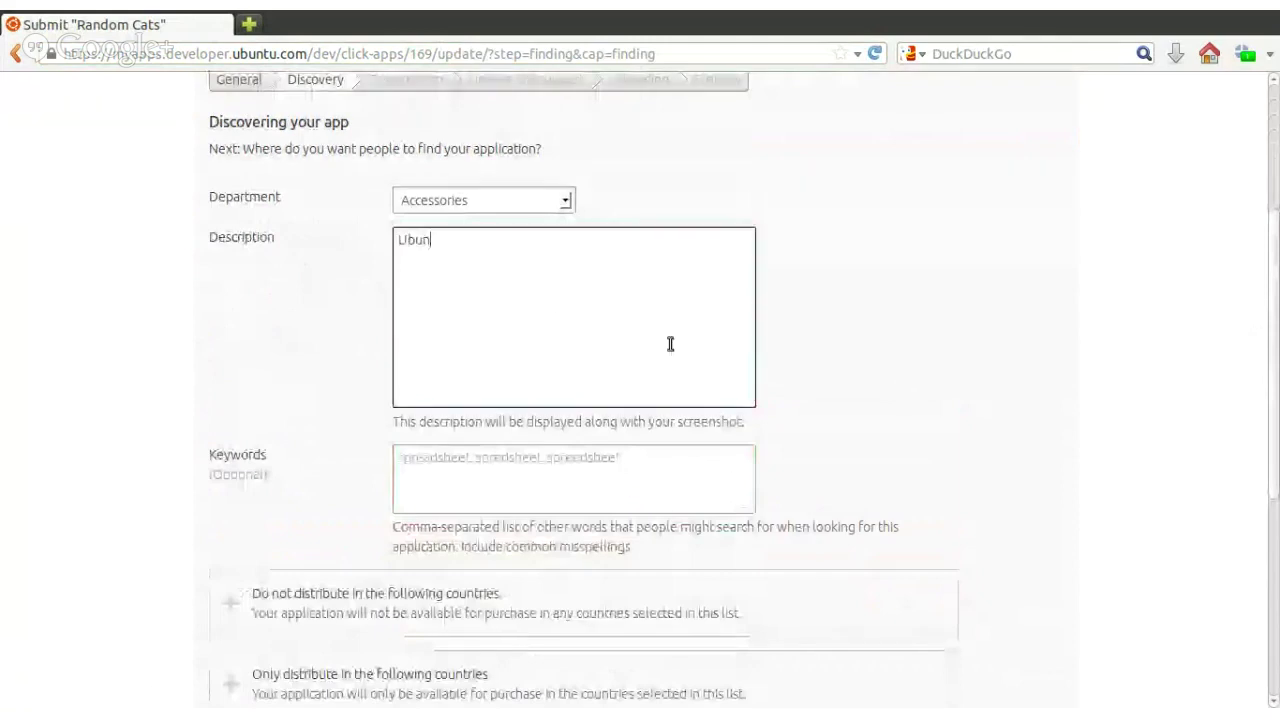
type("tu users need t")
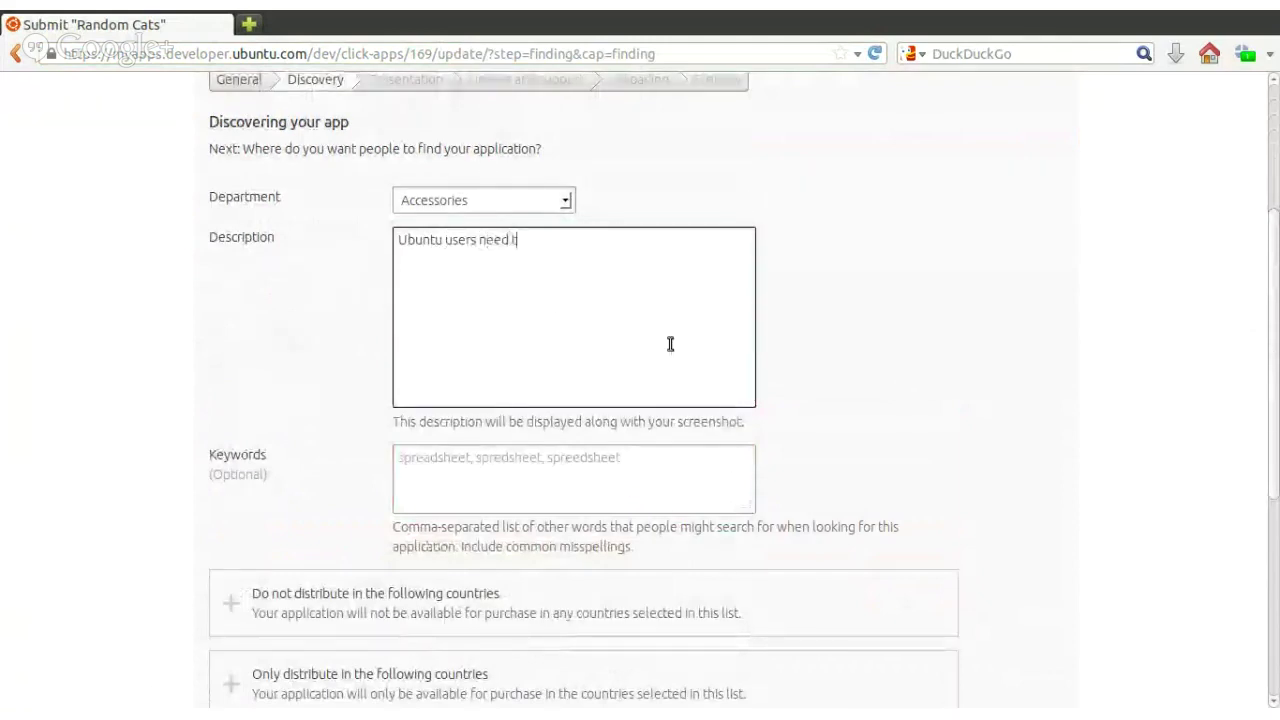
type("o be able to se")
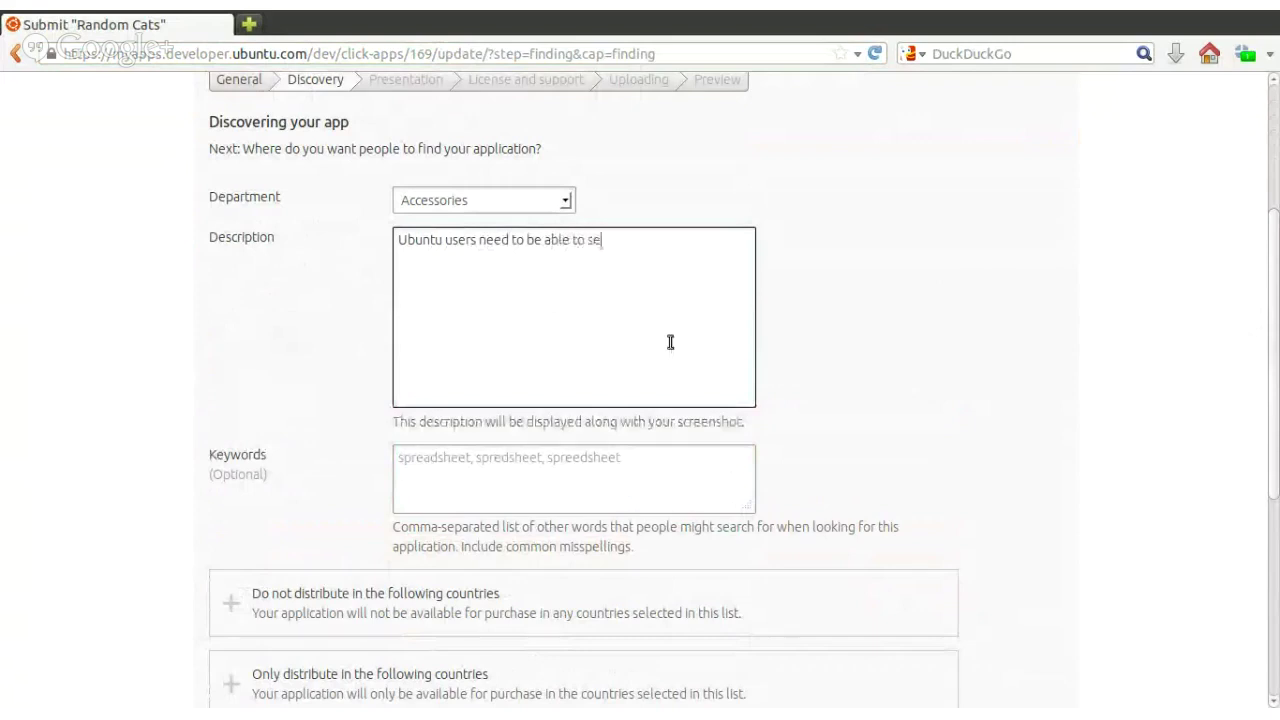
type("e cat pictures on the internet.")
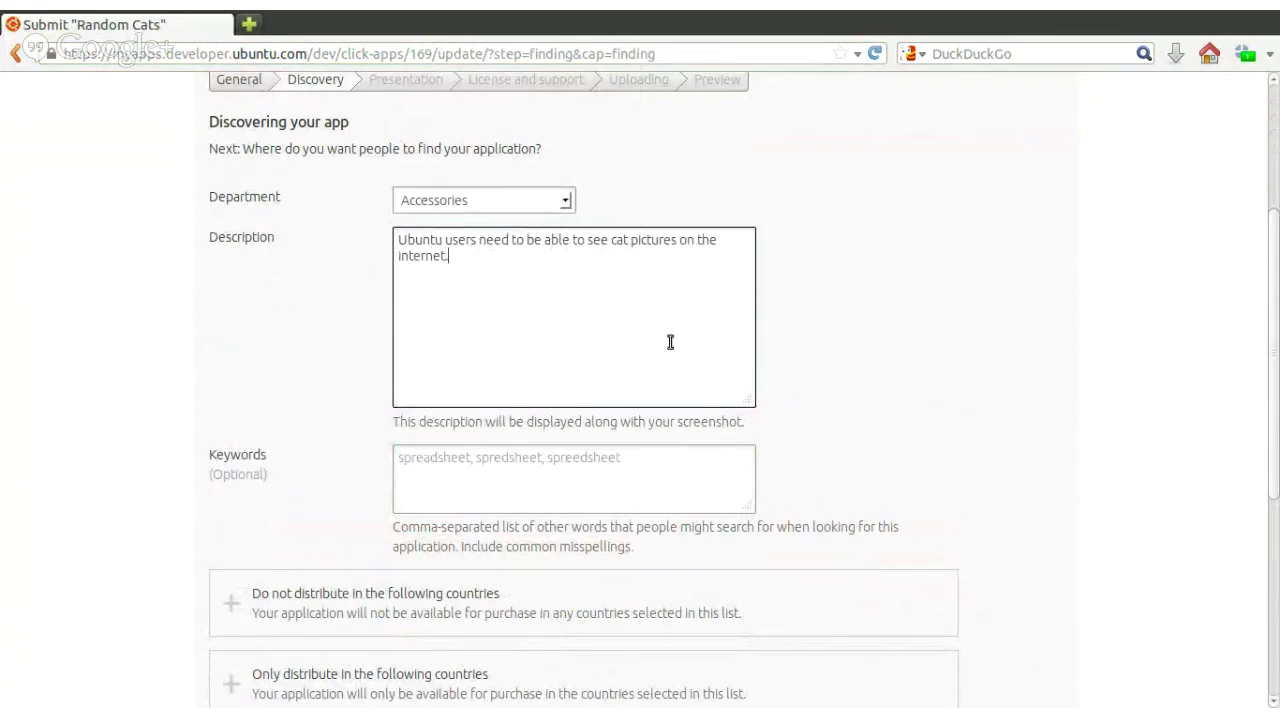
- Enter the keywords "cats, lolcats, fun" and continue to the visuals page
key("Tab")
type("cats, lo")
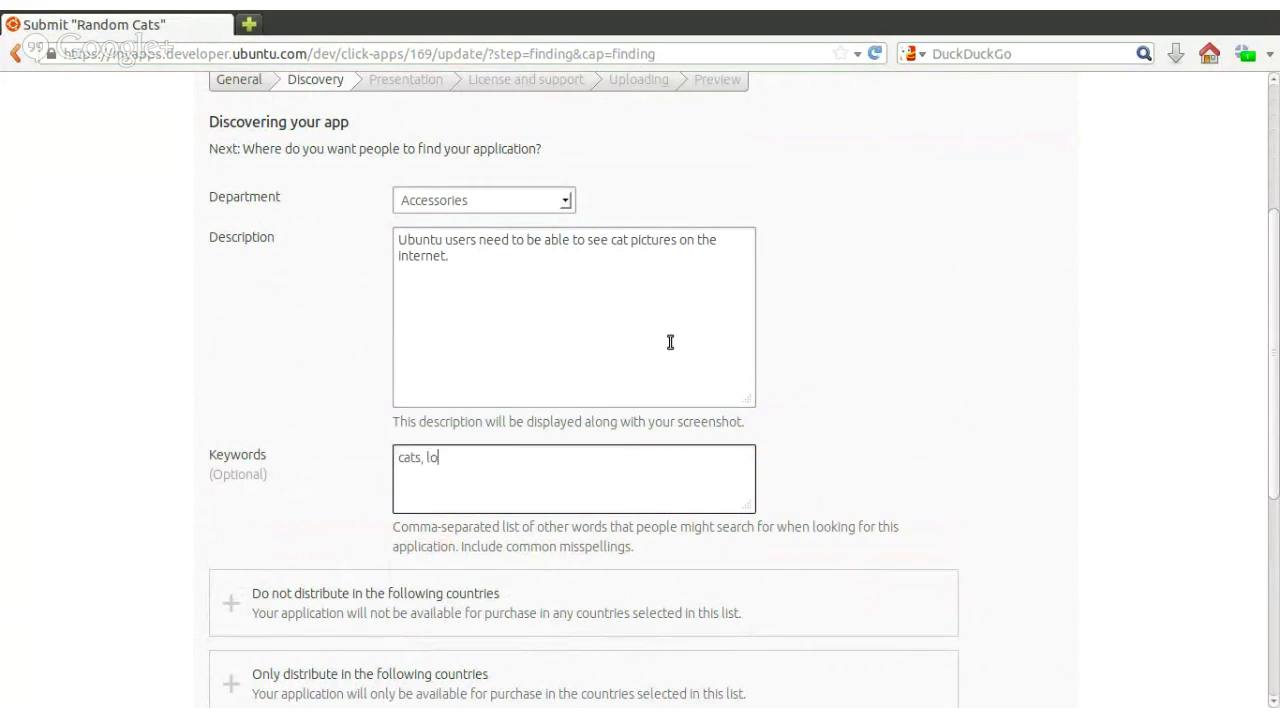
type("lcats, fun")
key("Tab")
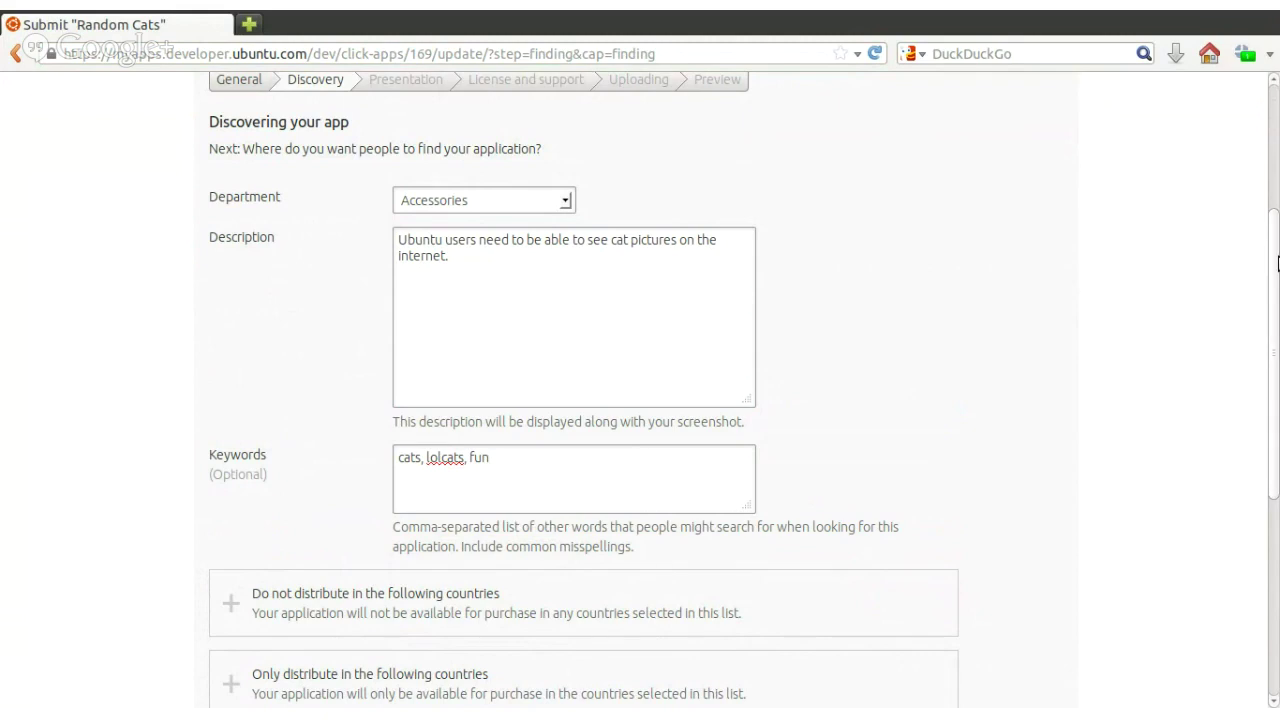
left_click_drag(1278, 262, 1278, 437)
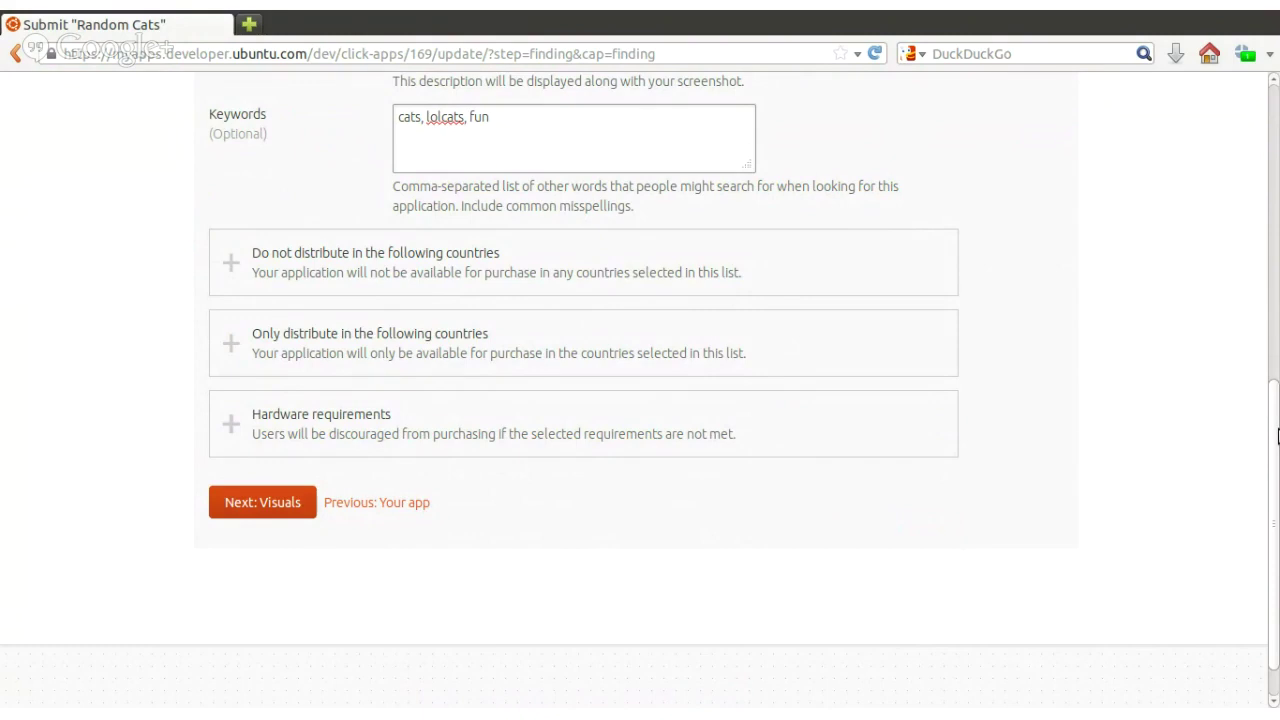
left_click(250, 505)
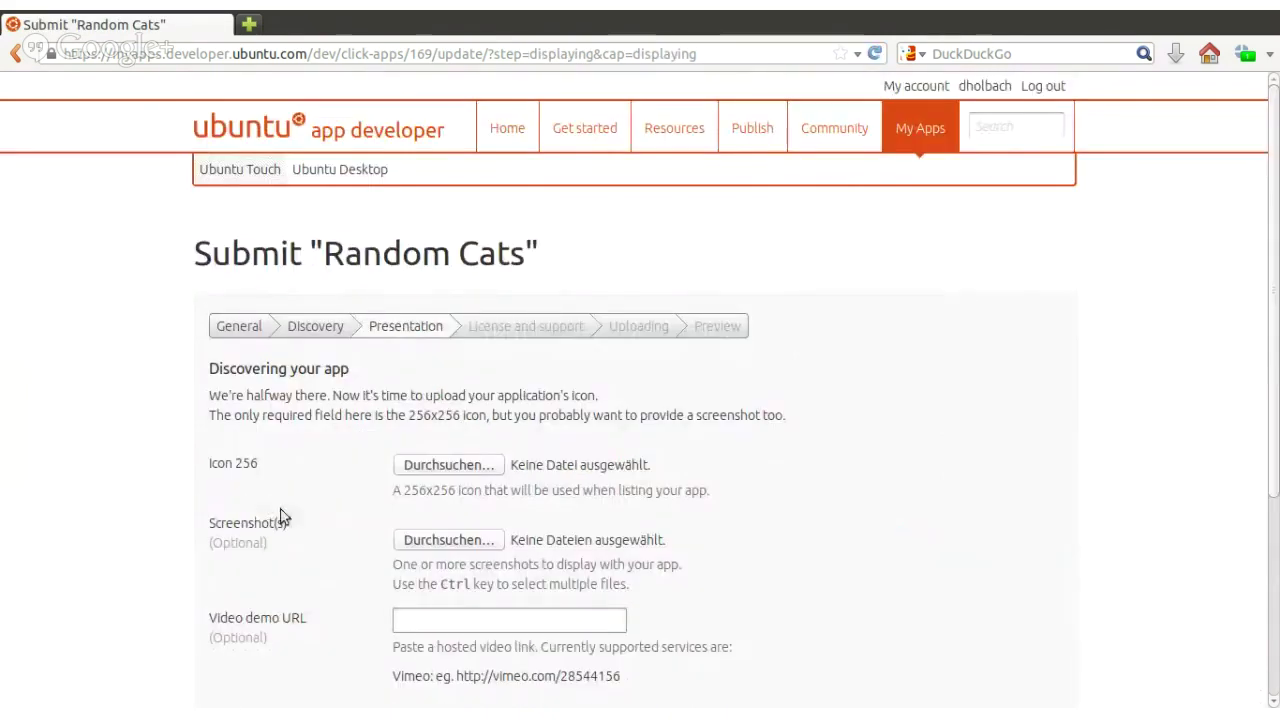
- Choose randomcats.256.jpg as the 256x256 app icon and continue to the license and support page
left_click(449, 465)
double_click(556, 331)
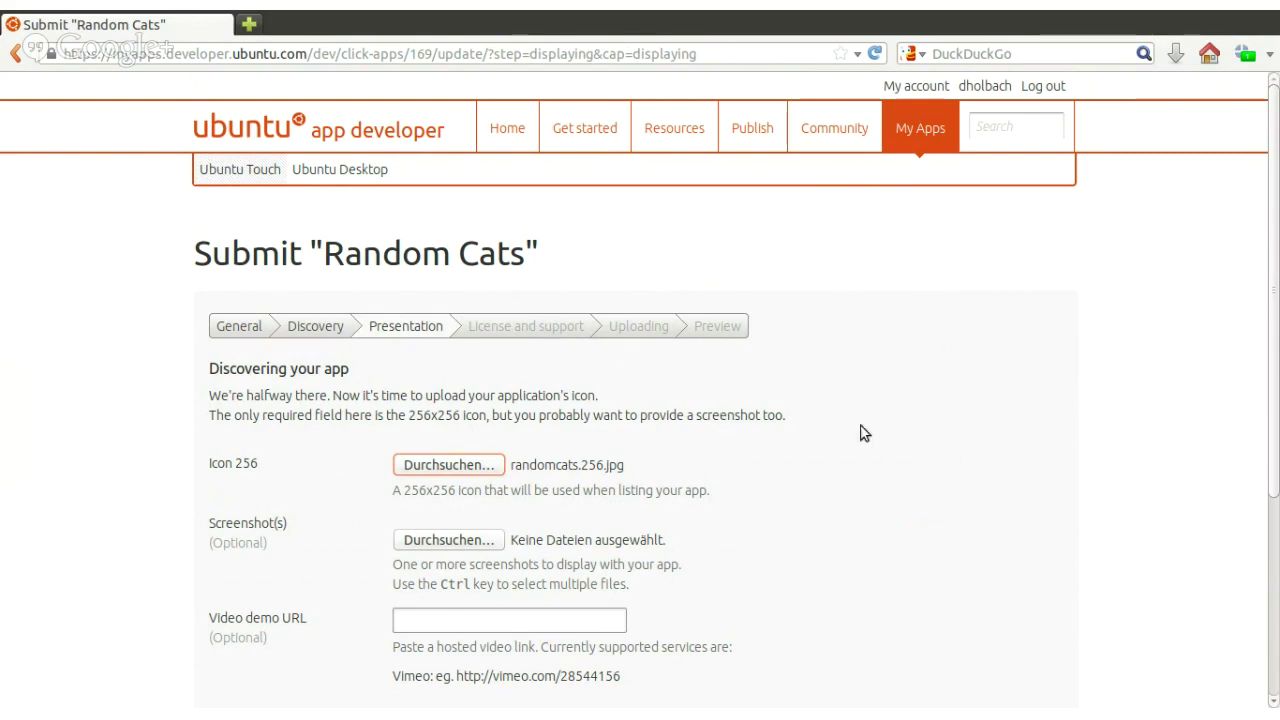
scroll(1277, 300, "down", 1)
scroll(1277, 300, "down", 5)
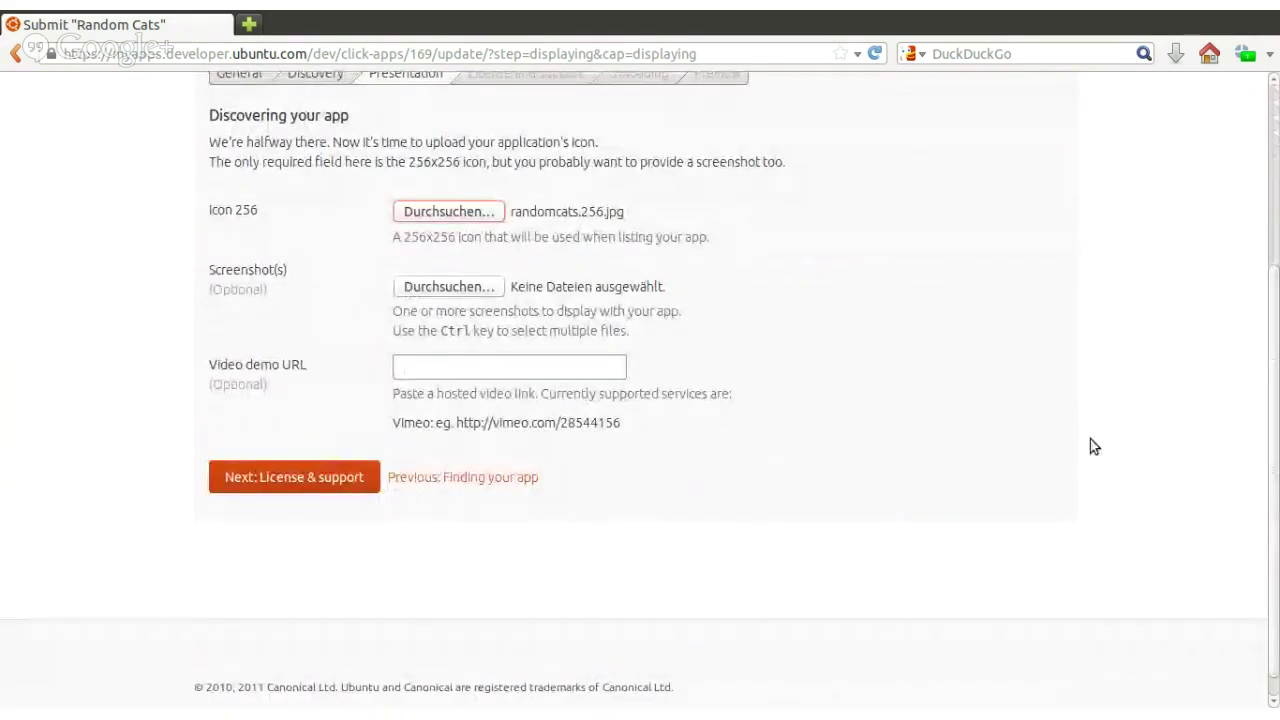
left_click(340, 478)
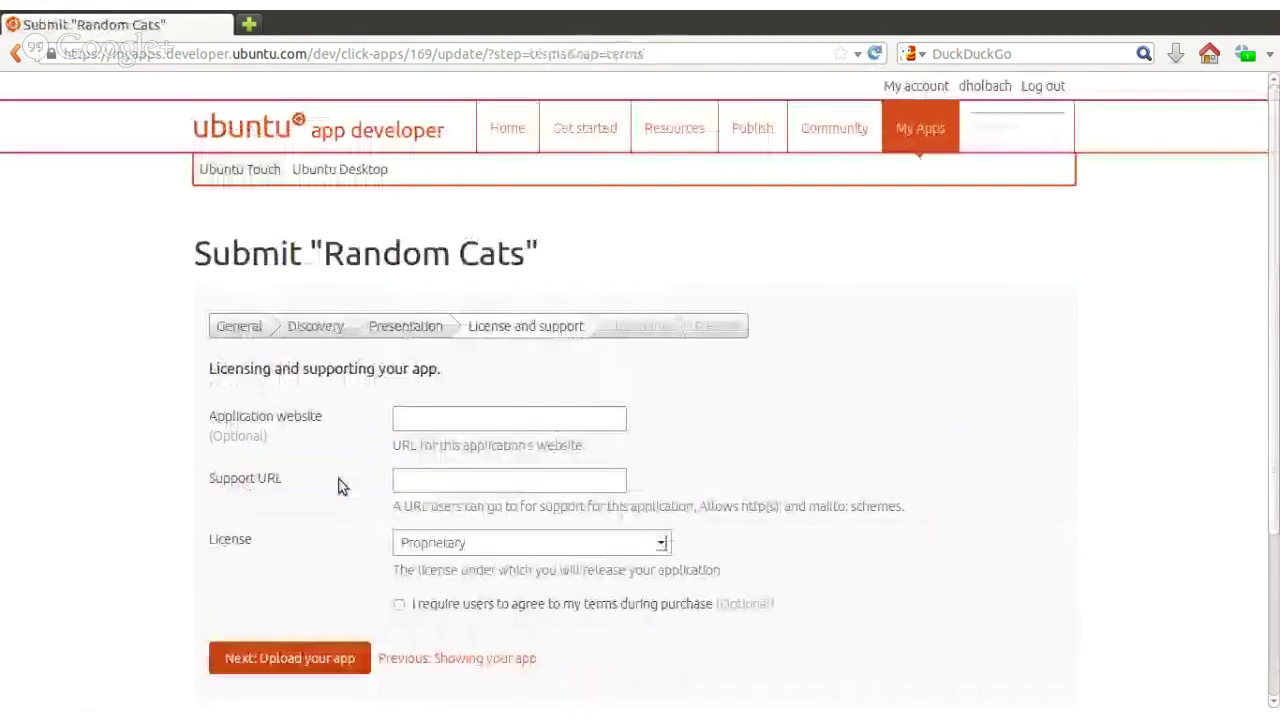
- Enter the developer's mailto address as the support URL, choose a license and continue to the upload page
left_click(436, 482)
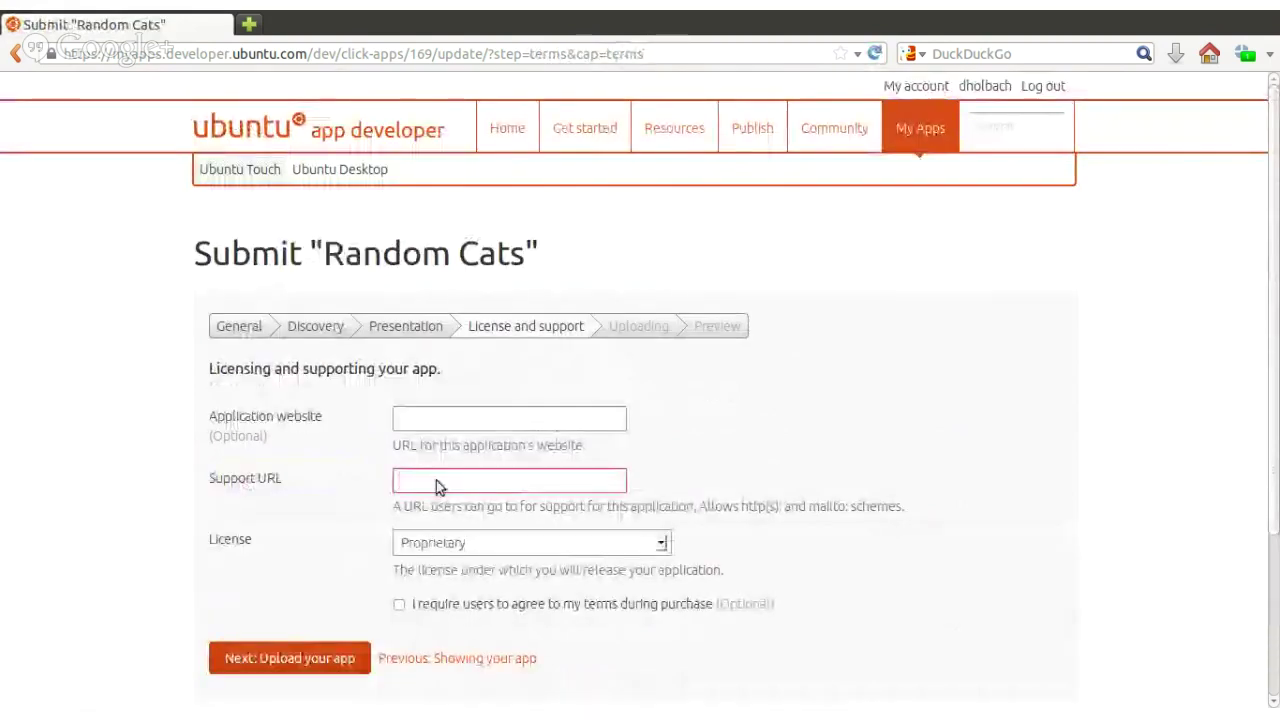
key("ctrl+v")
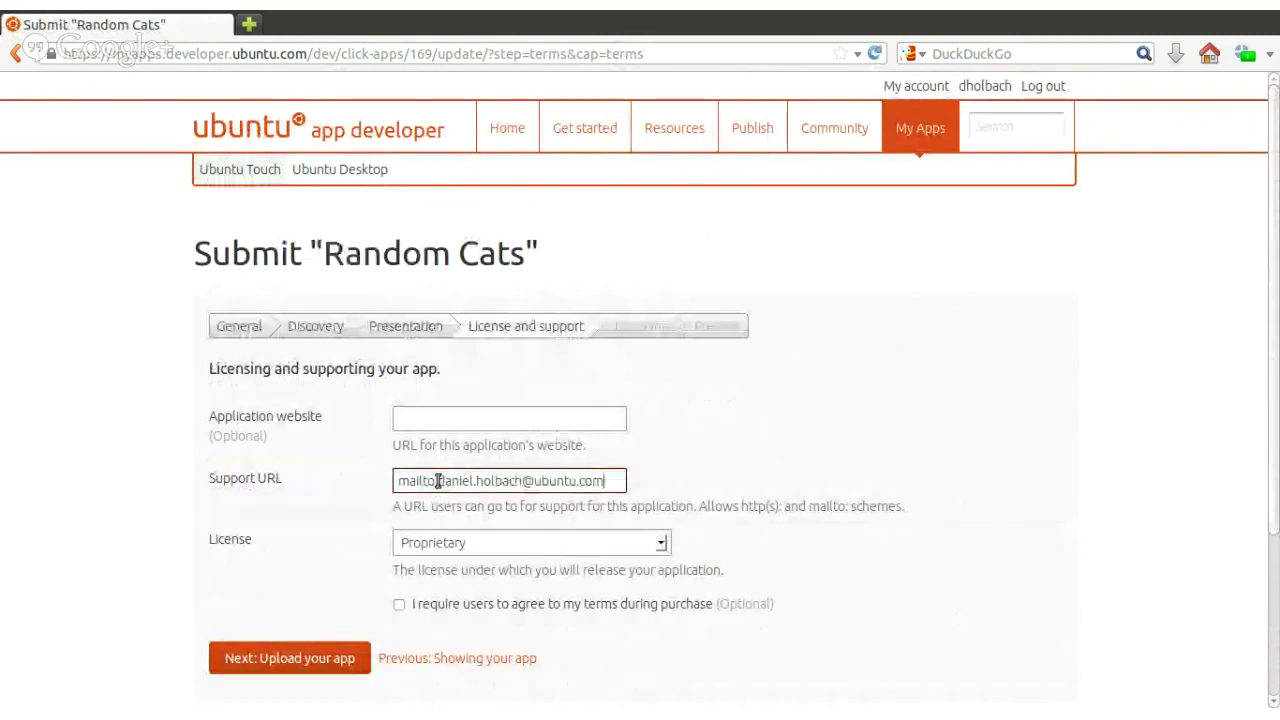
left_click(452, 541)
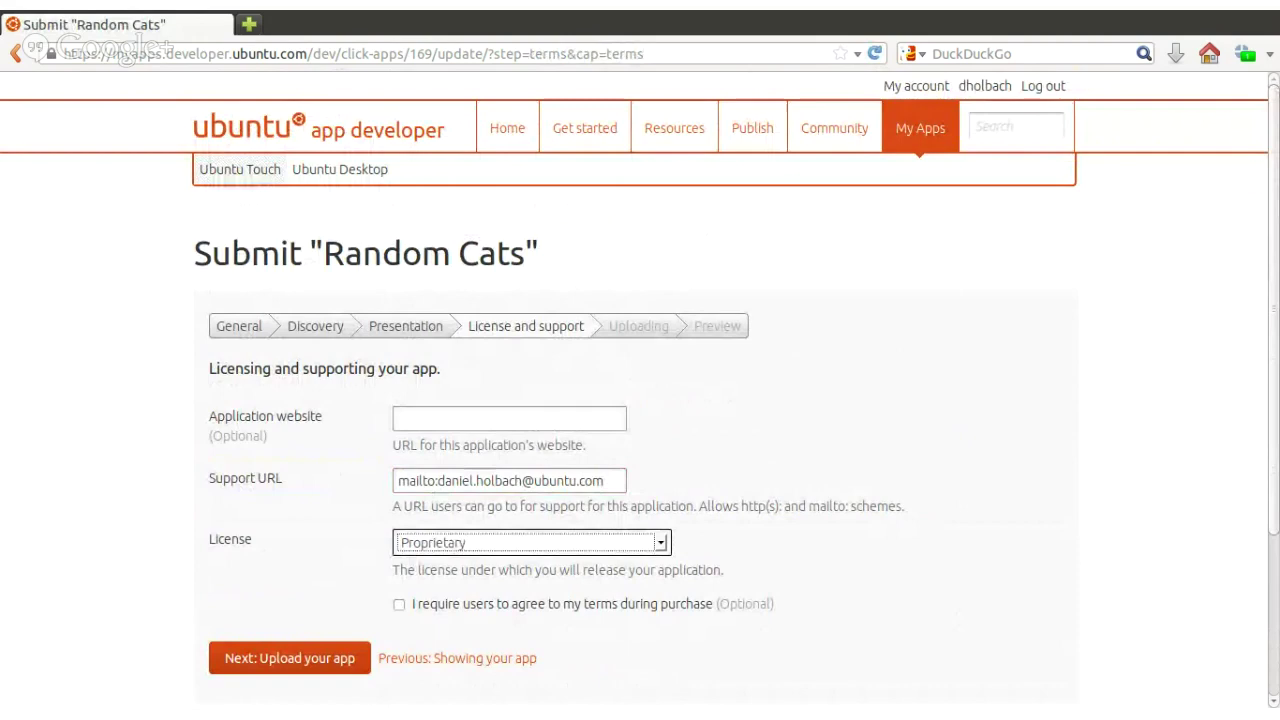
left_click(523, 320)
left_click(325, 624)
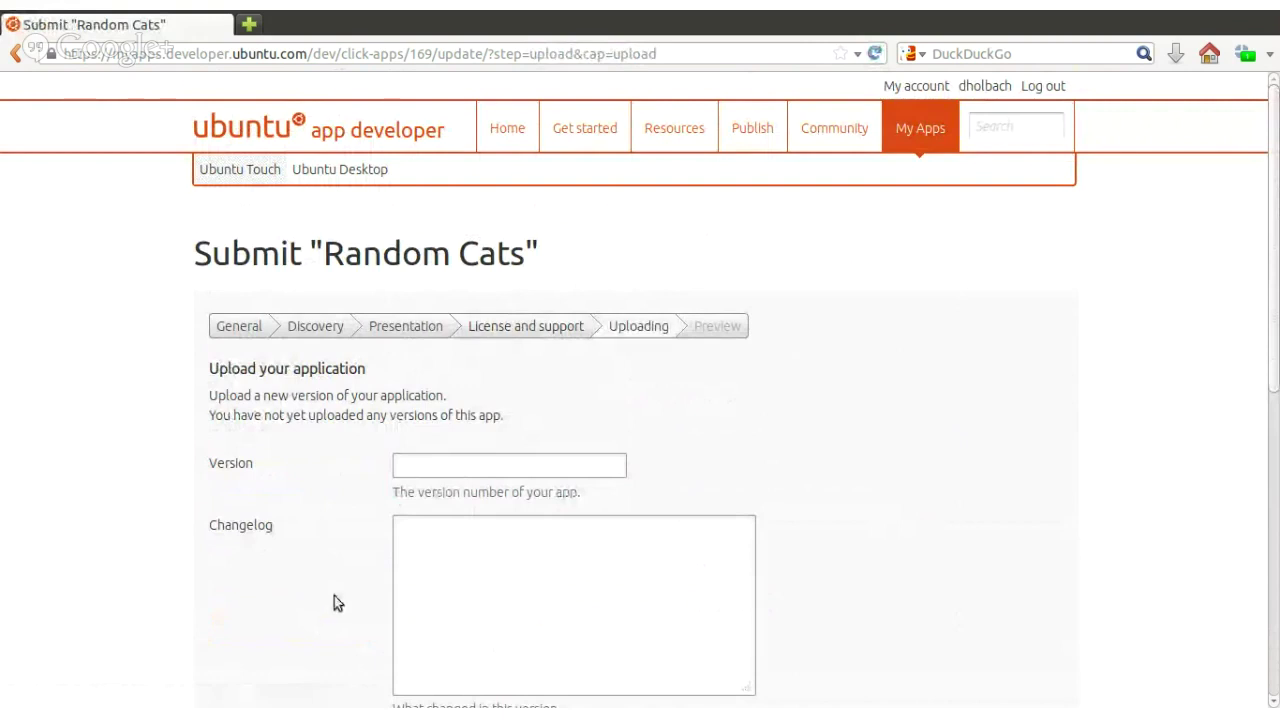
- Enter 0.1 as the version number of the app upload
left_click(482, 474)
type("0")
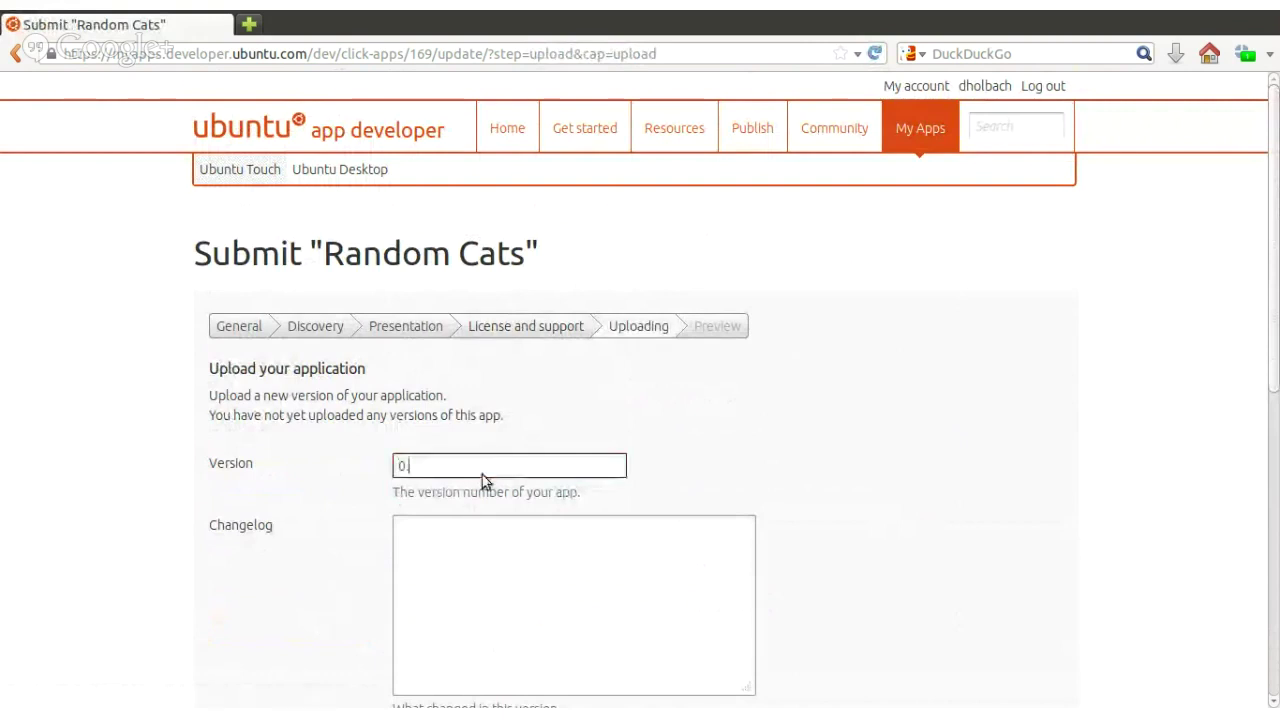
type(".1")
- Attach the Random Cats click package as the application, mark it as Architecture Independent and try to continue to the preview
left_click_drag(1271, 329, 1197, 544)
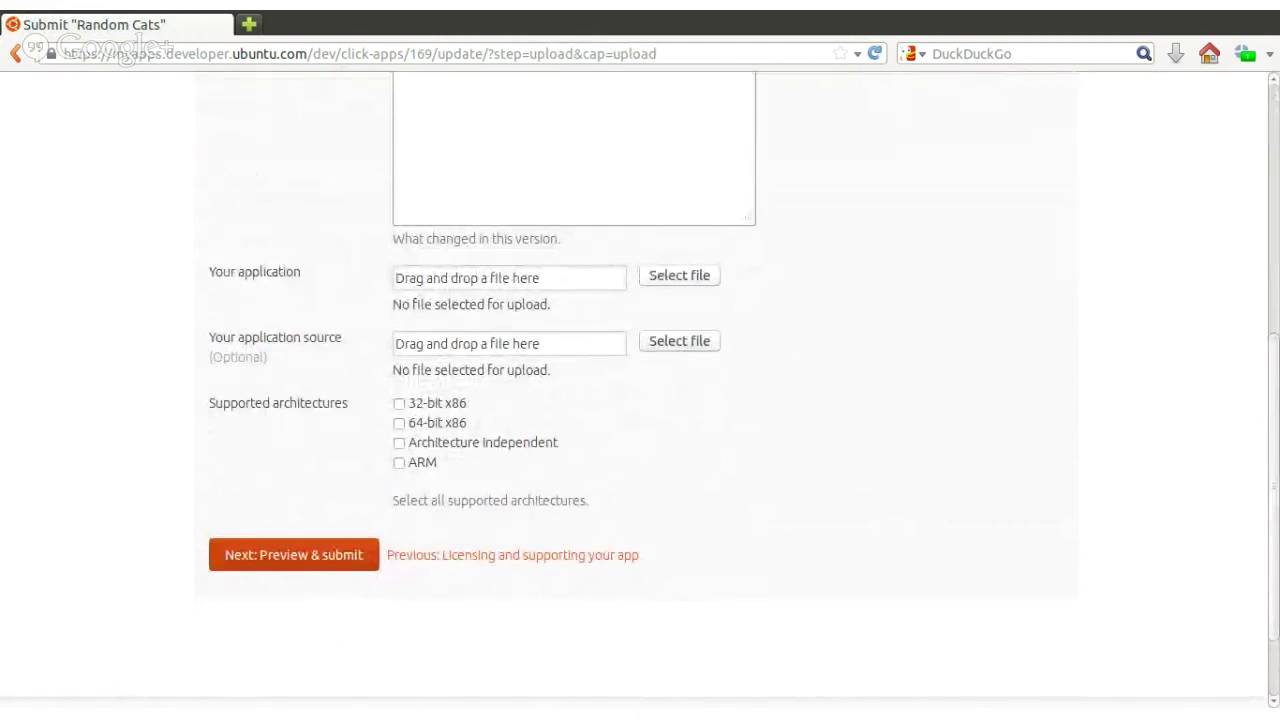
left_click(528, 437)
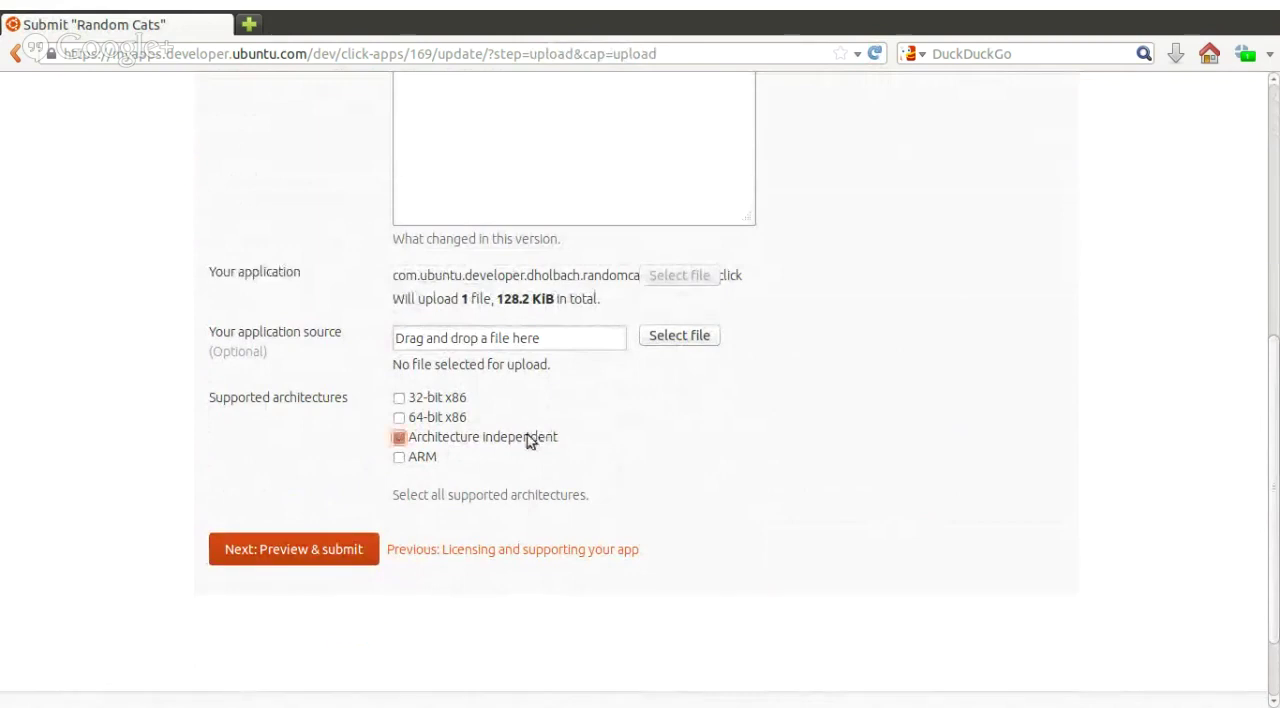
left_click(329, 547)
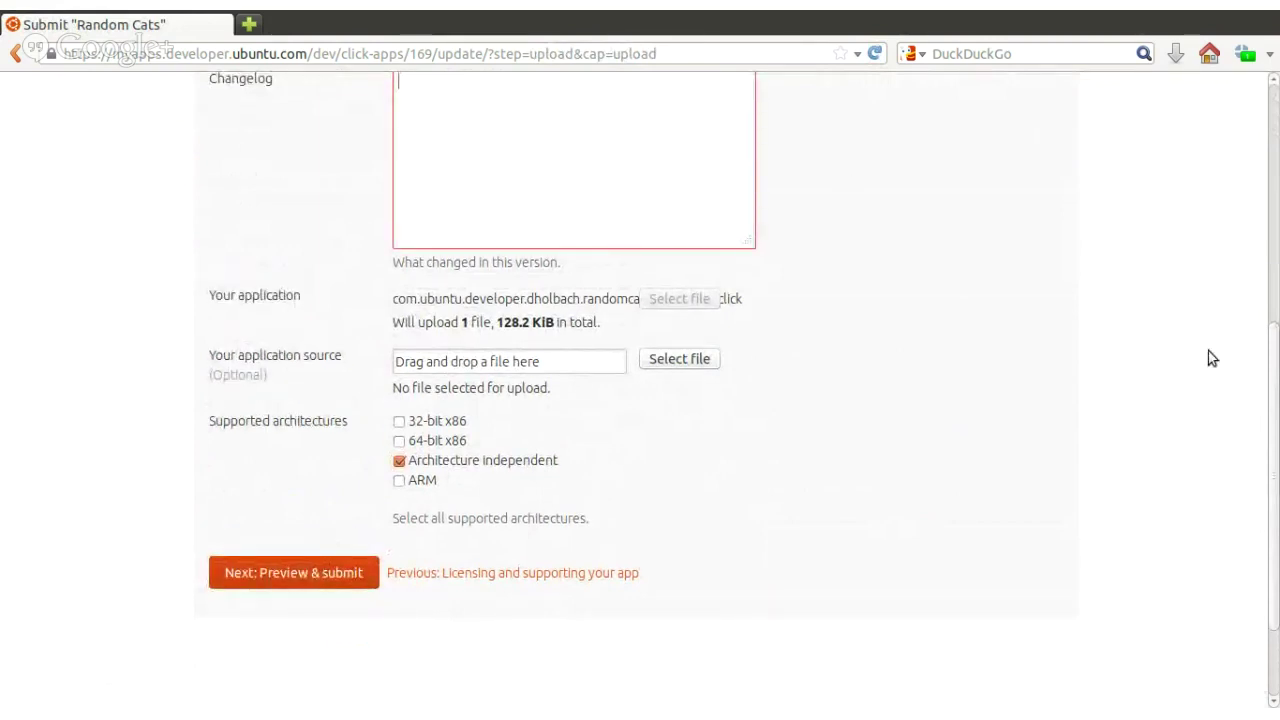
scroll(1215, 360, "up", 2)
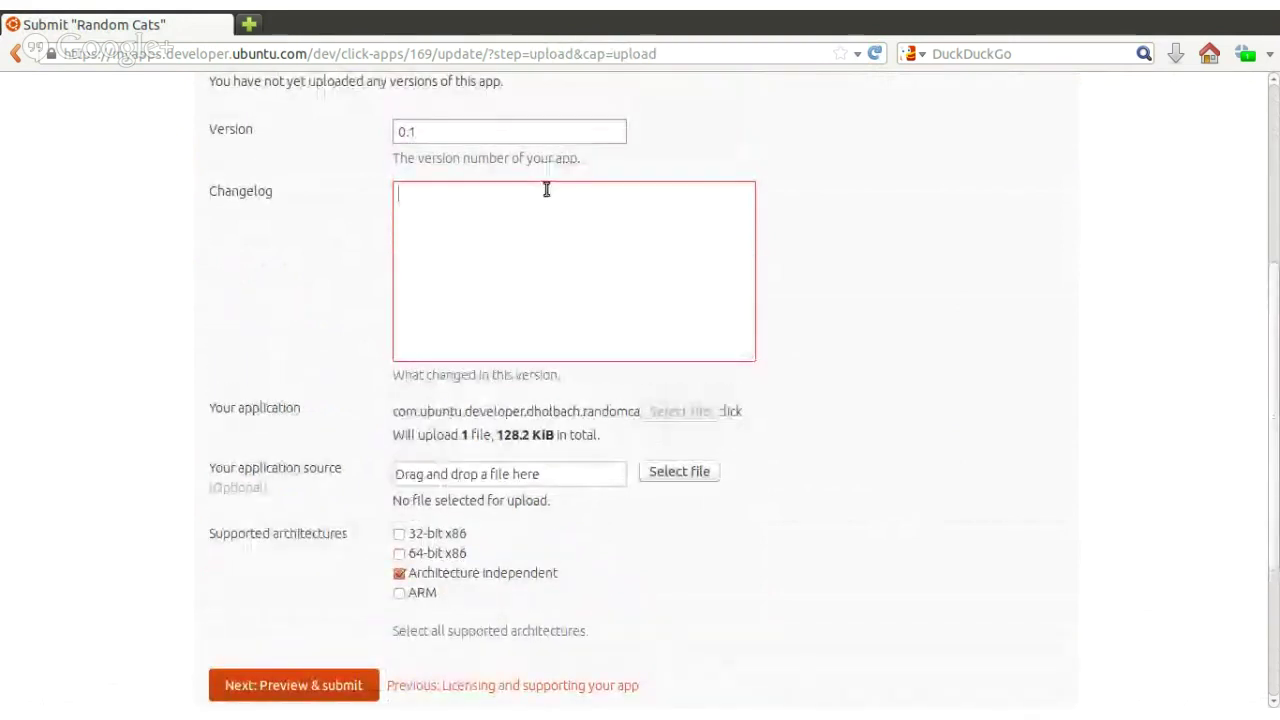
- Enter "This is the first version of Random Cats!" as the changelog and continue to the preview page
type("This ")
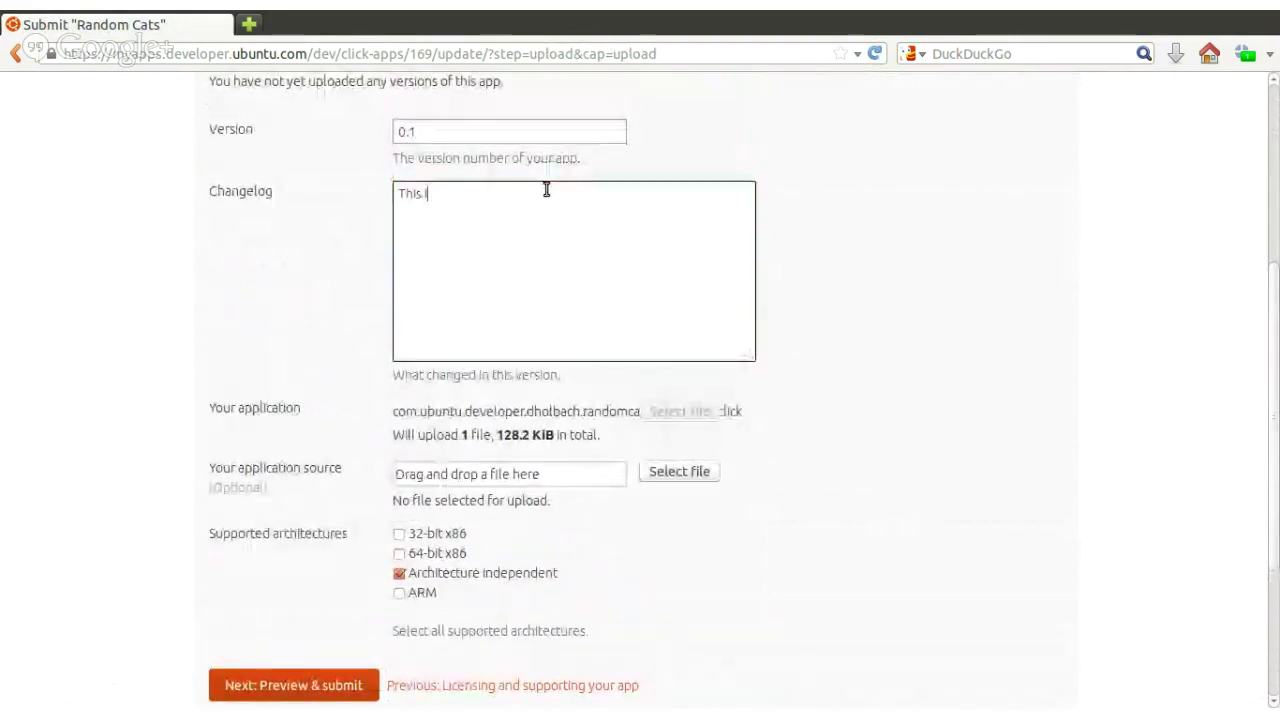
type("is")
type(" t")
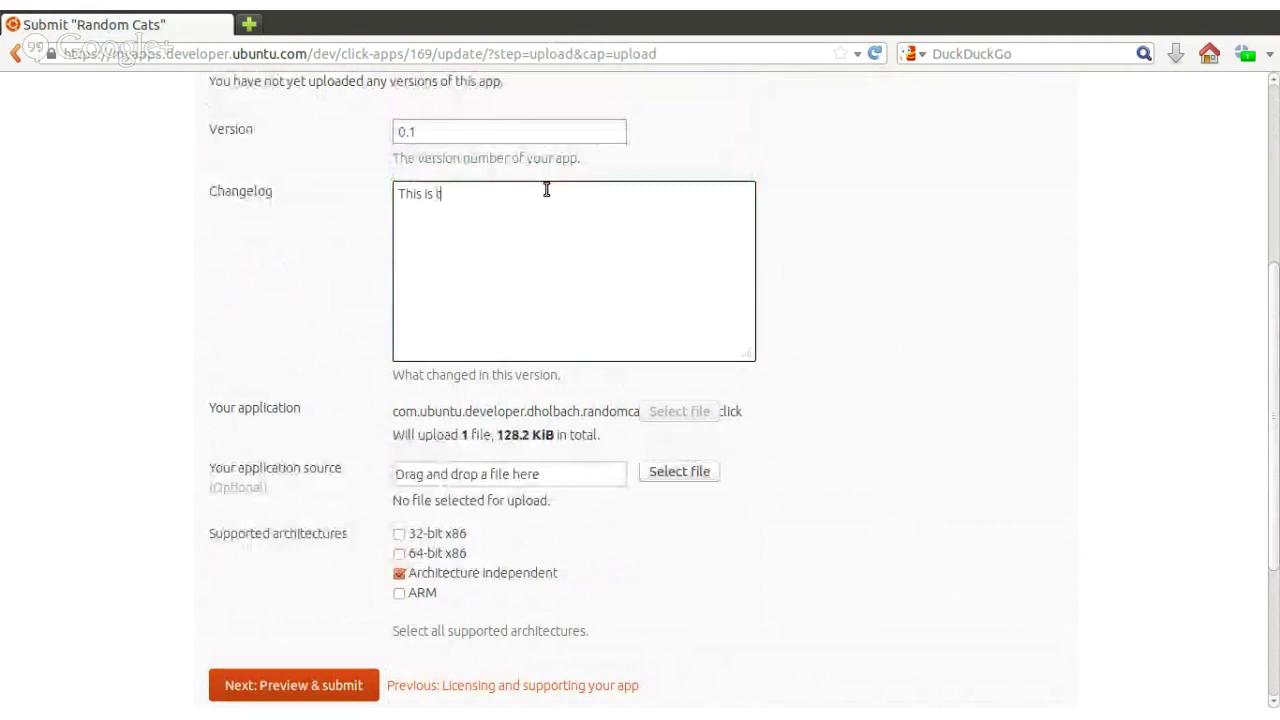
type("he first version of")
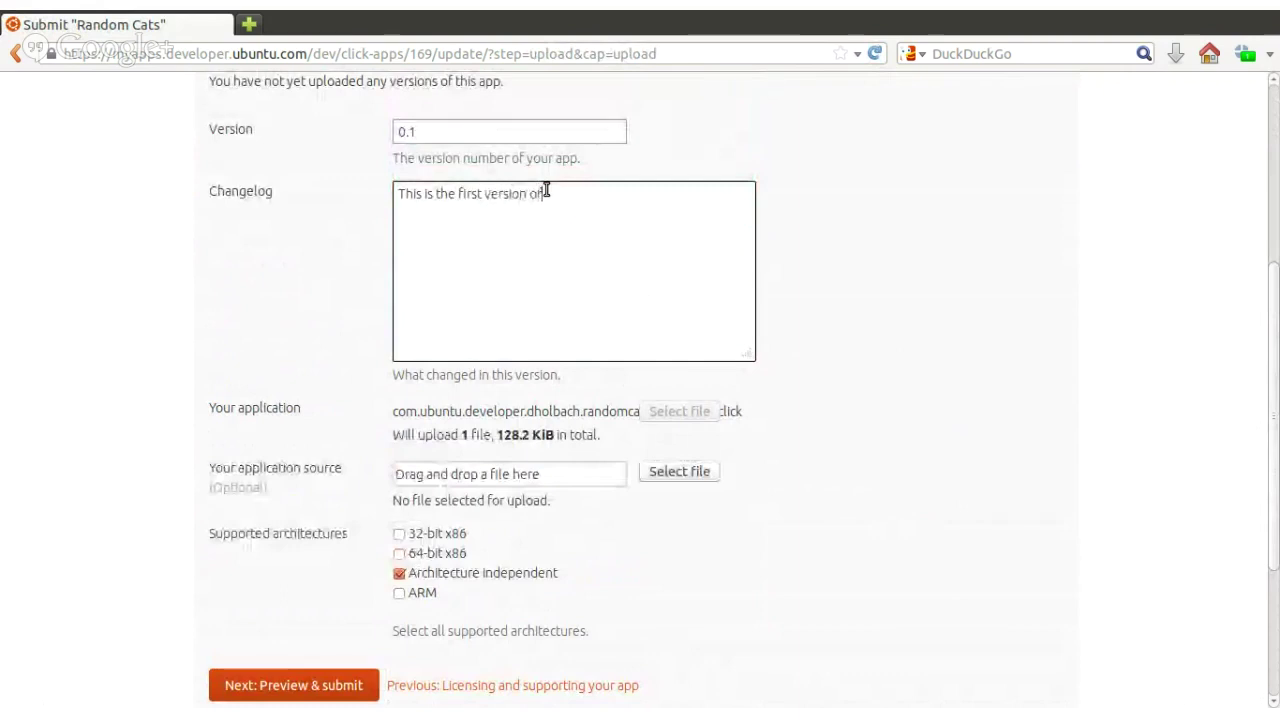
type(" Random Cats!")
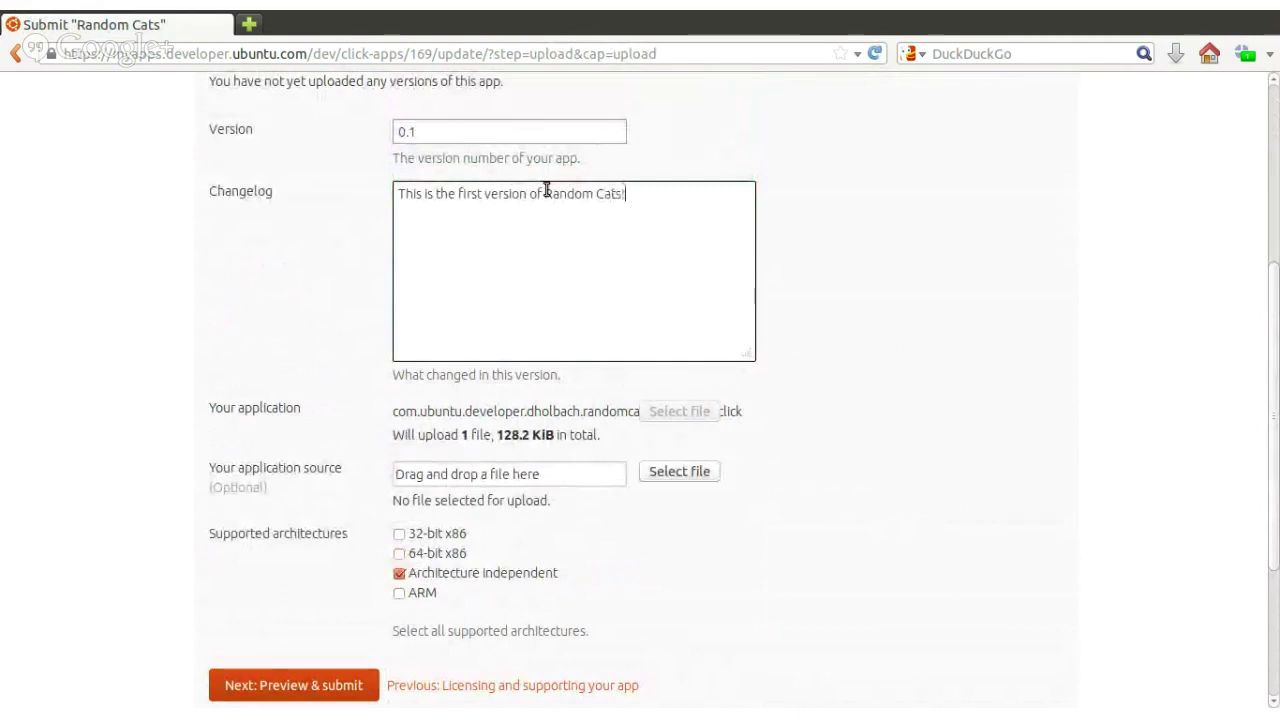
left_click(290, 686)
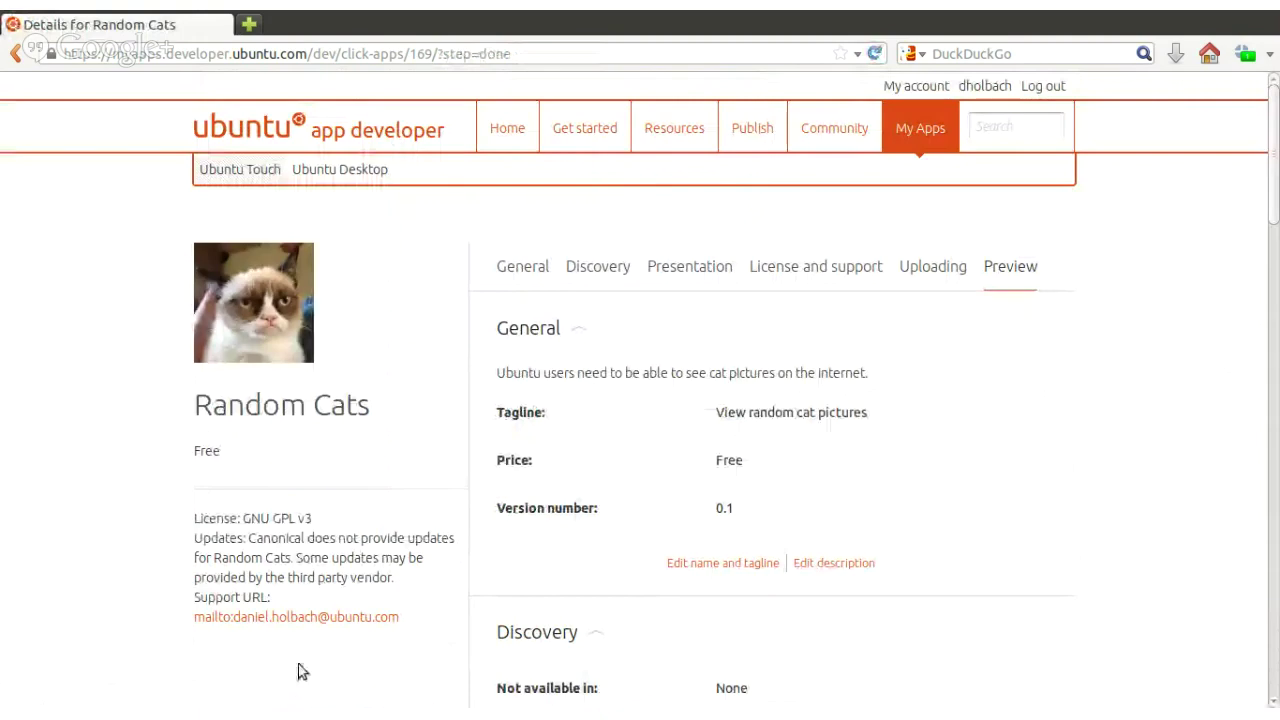
- Enable automatic publishing once the review is approved and submit Random Cats for review
scroll(1276, 185, "down", 3)
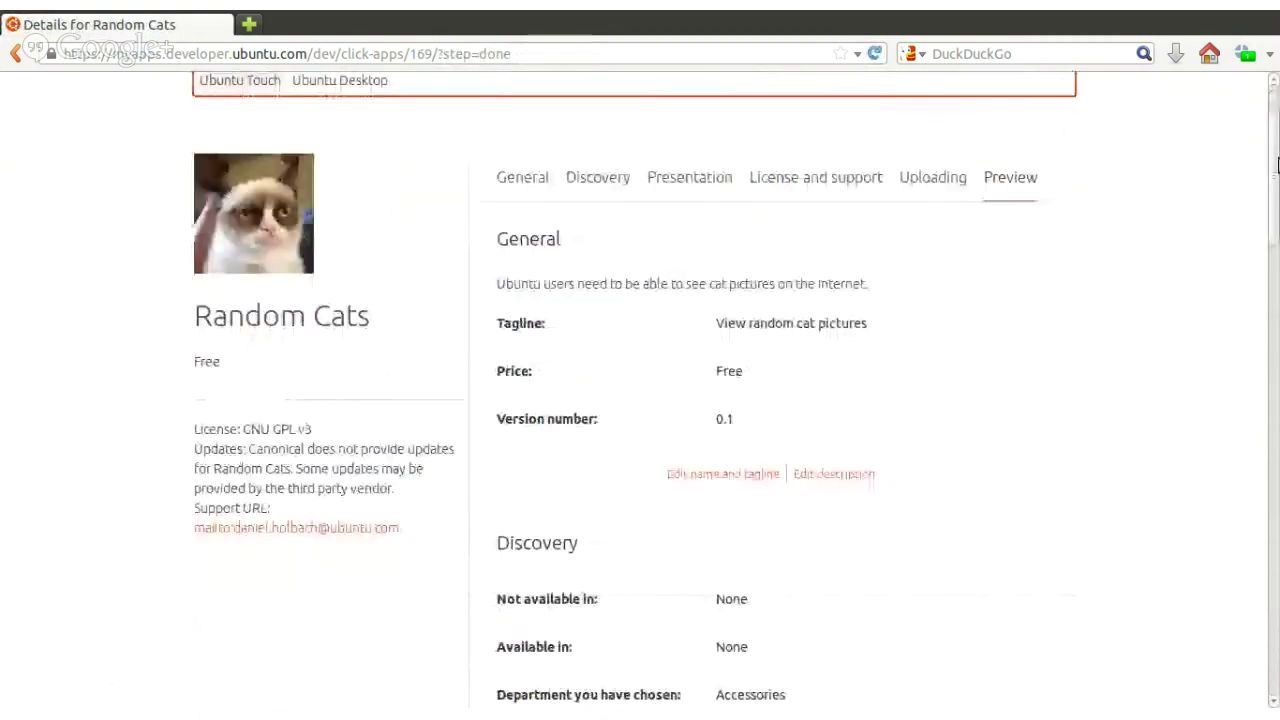
left_click_drag(1276, 185, 1276, 610)
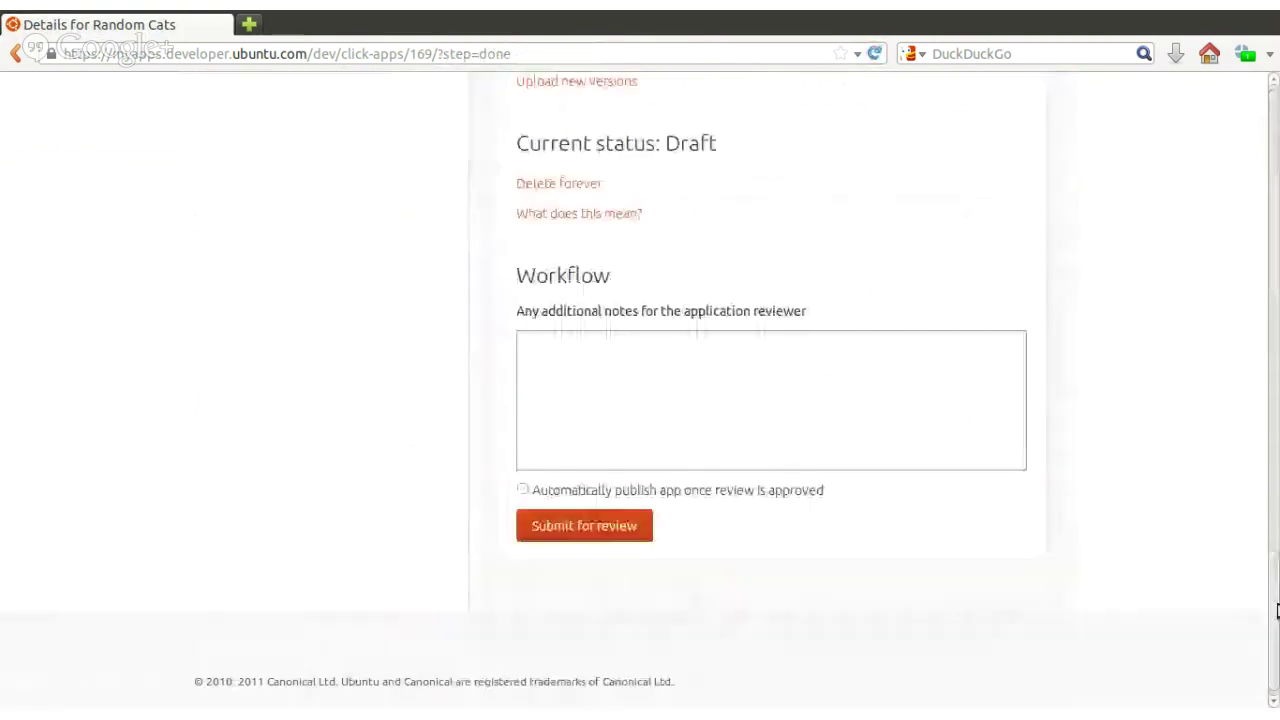
left_click(628, 474)
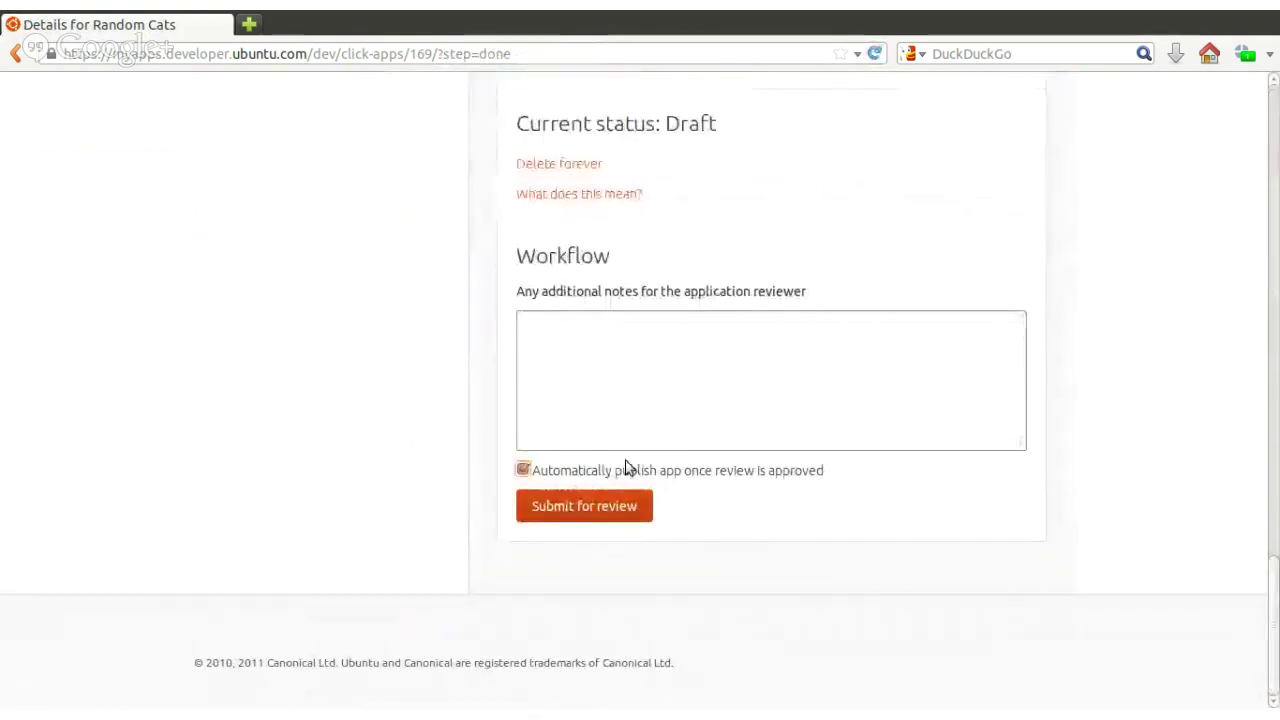
left_click(587, 510)
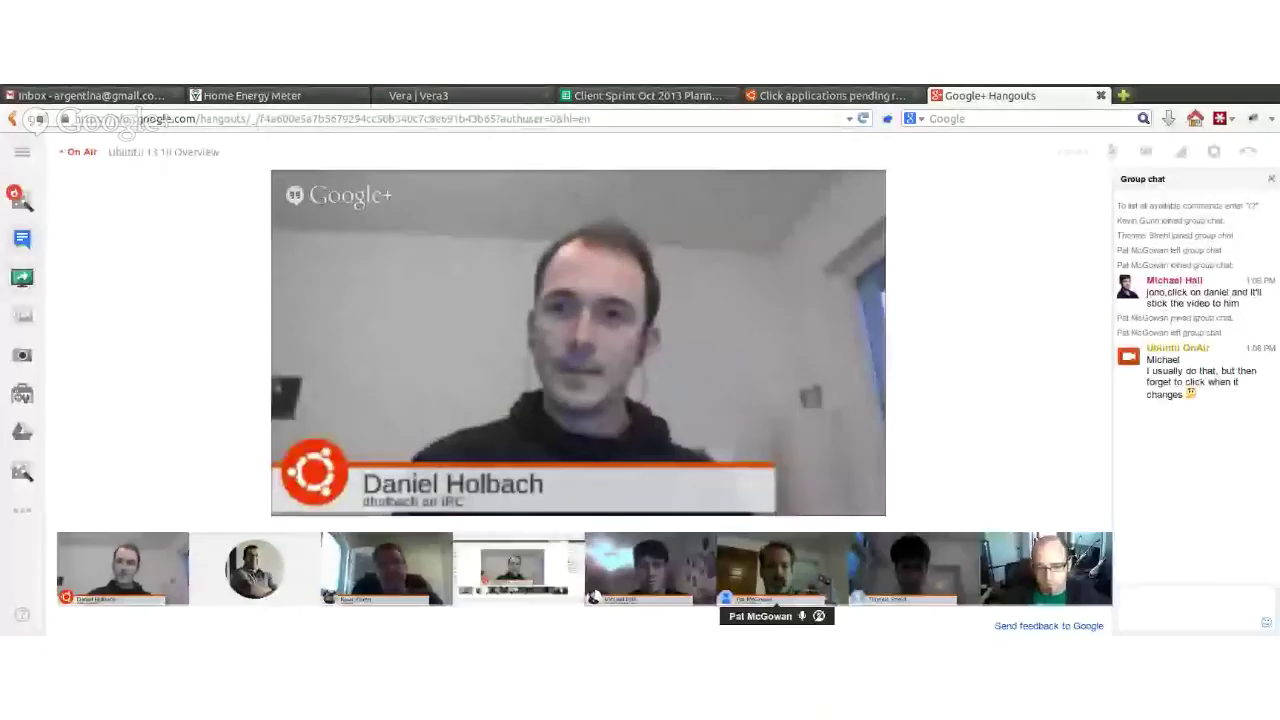
- Switch to the reviewer's list of click applications pending review and open the new Random Cats submission
left_click(835, 95)
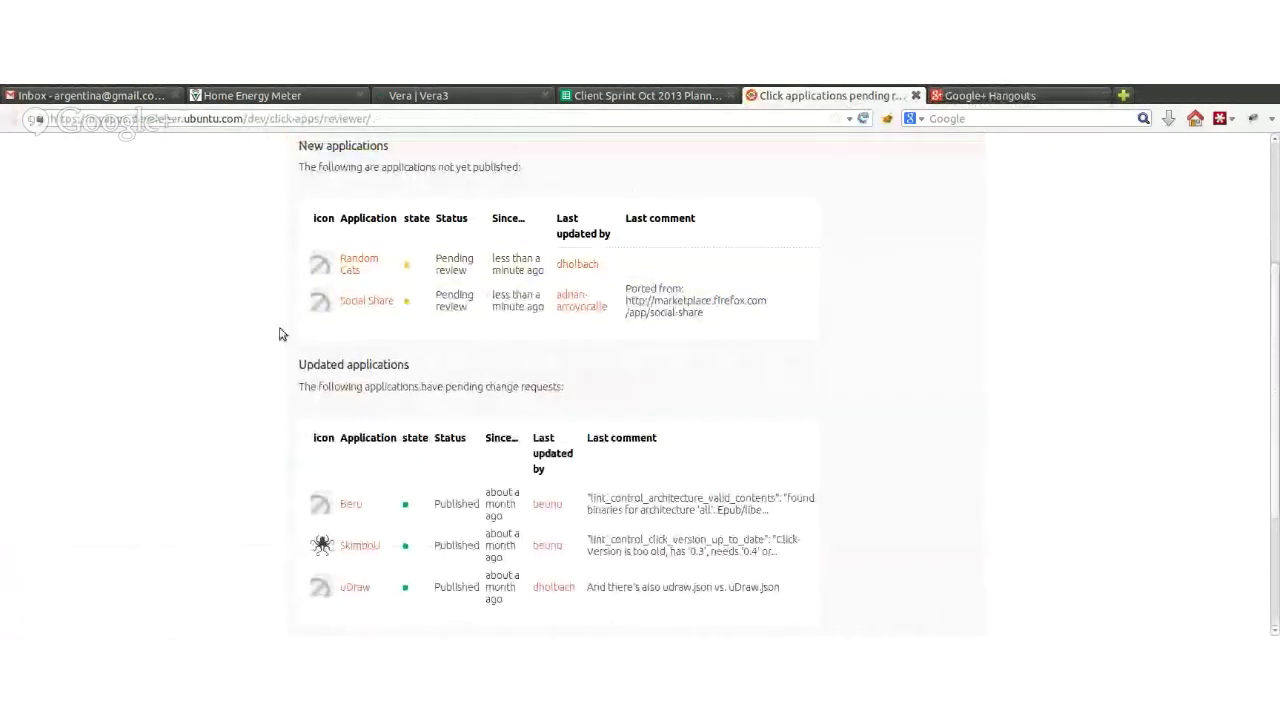
scroll(328, 336, "up", 2)
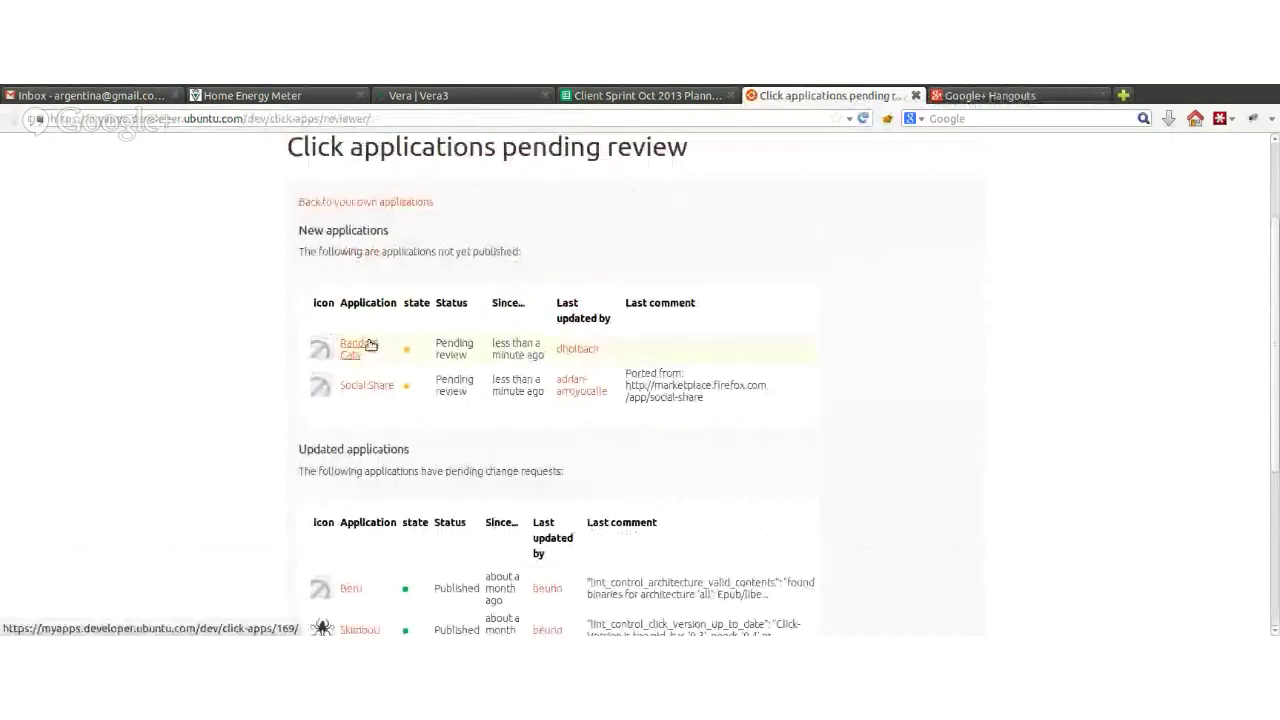
scroll(287, 385, "up", 2)
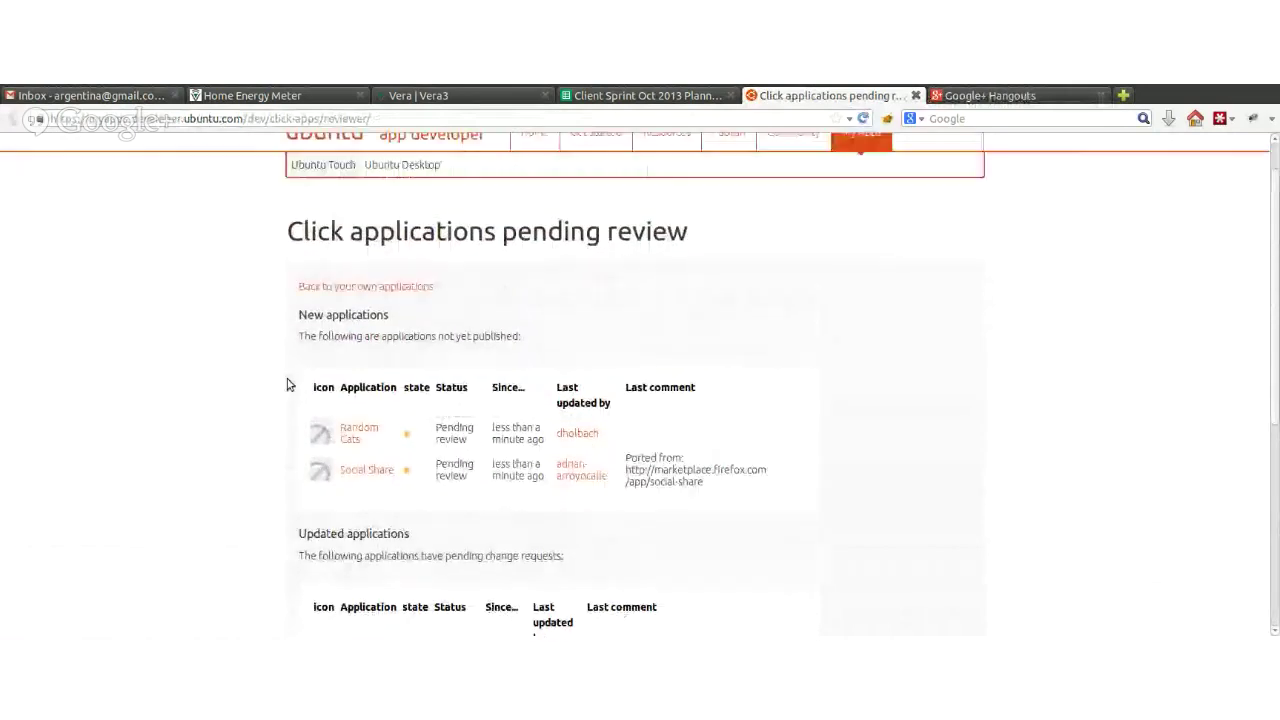
left_click(357, 433)
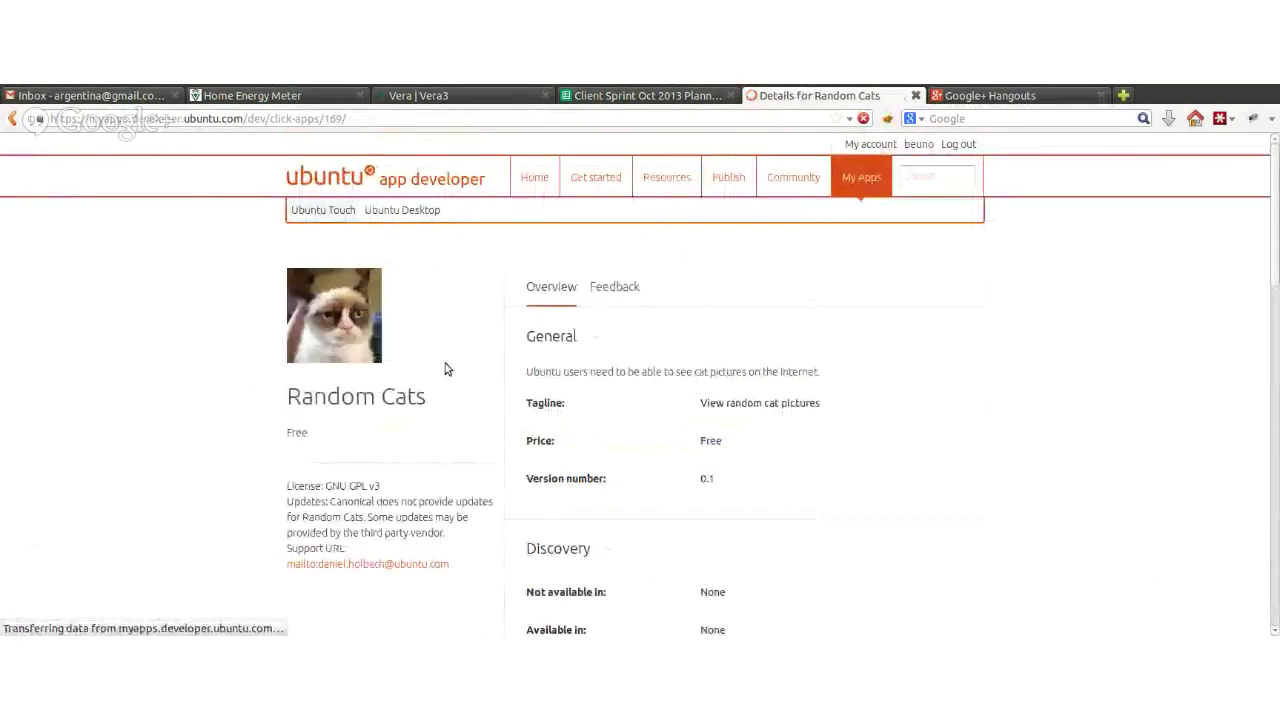
- Look over the Random Cats submission details and start its review
scroll(446, 366, "down", 3)
scroll(446, 368, "down", 5)
scroll(446, 368, "down", 5)
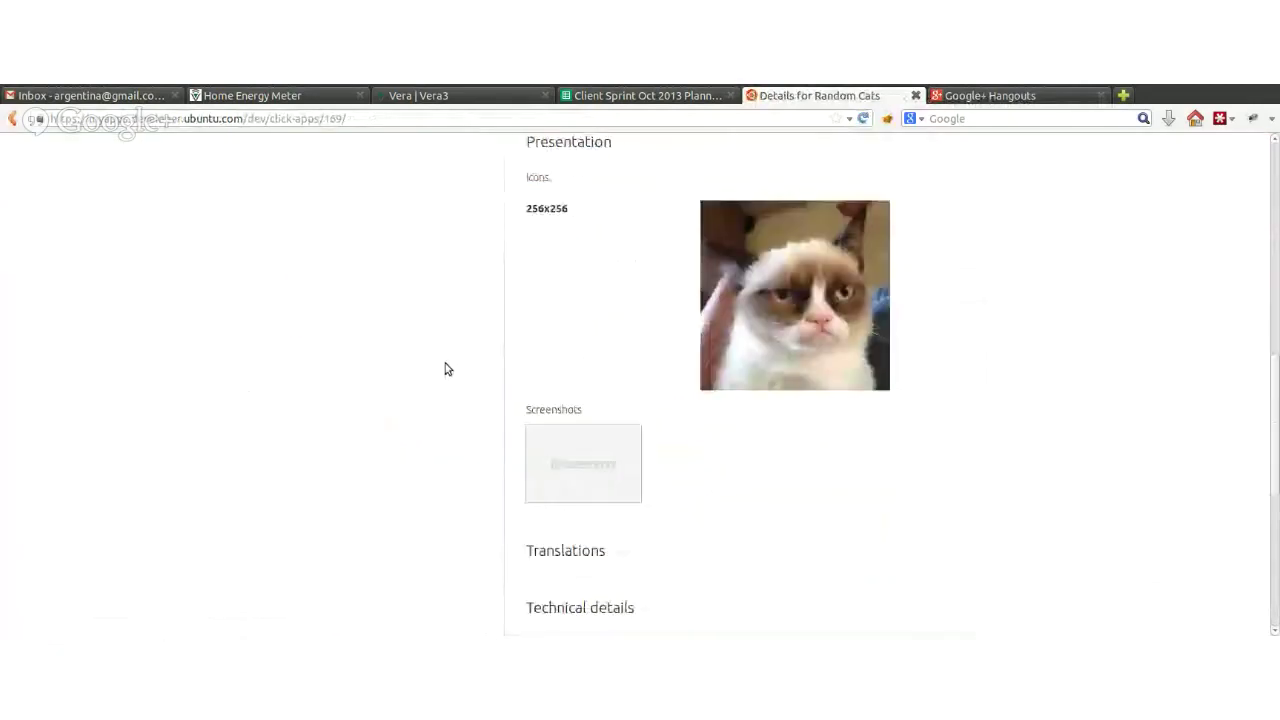
scroll(446, 369, "down", 5)
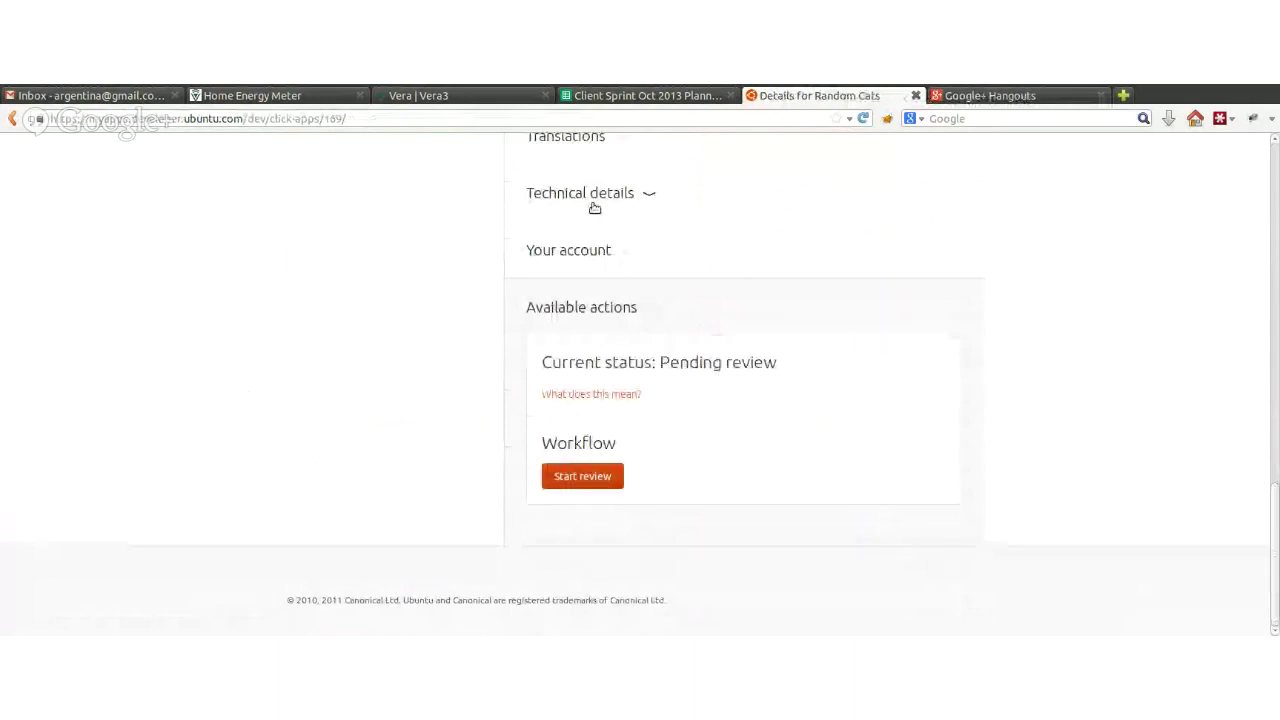
left_click(586, 478)
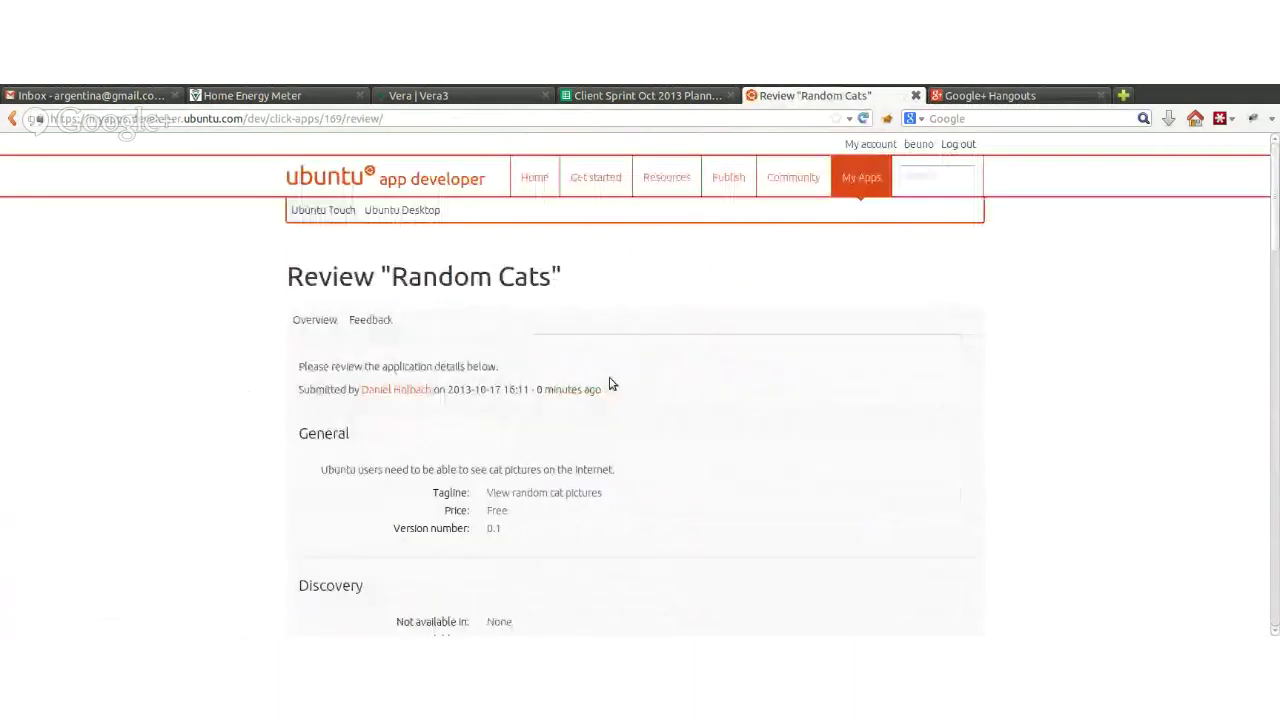
- Download the randomcats 0.1 click package from the technical details on the review page
scroll(610, 382, "down", 5)
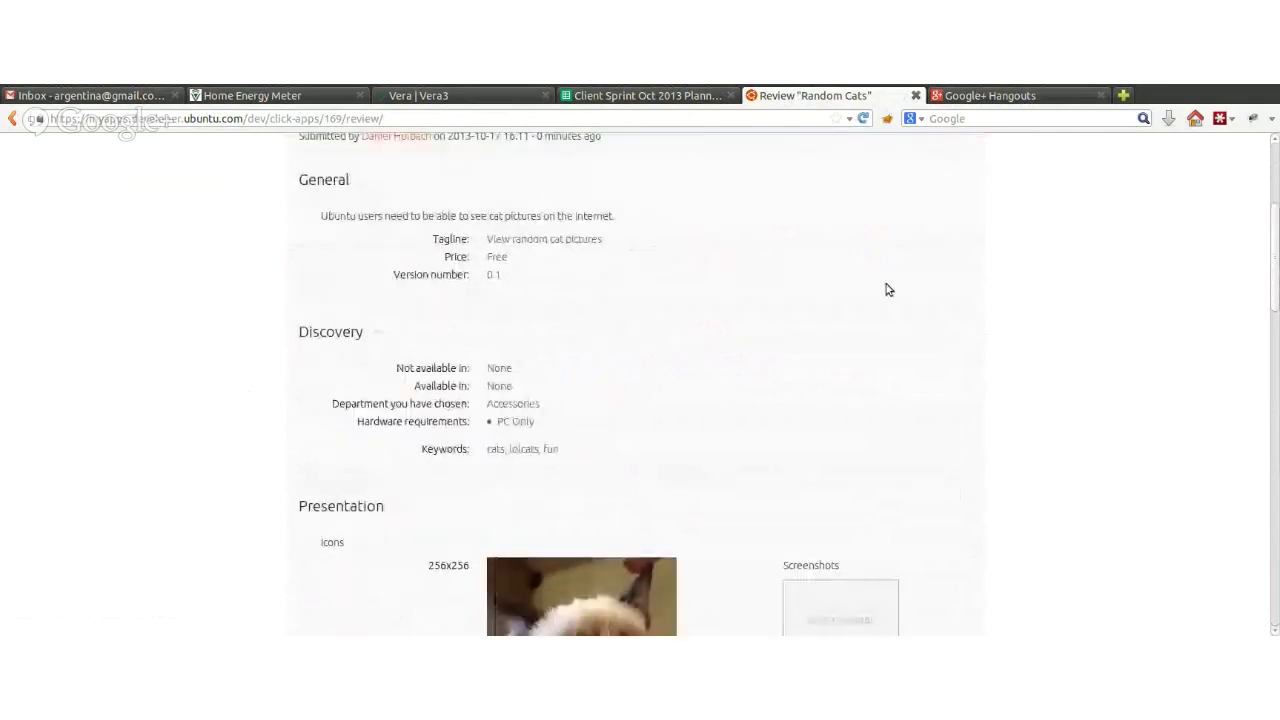
scroll(885, 290, "down", 10)
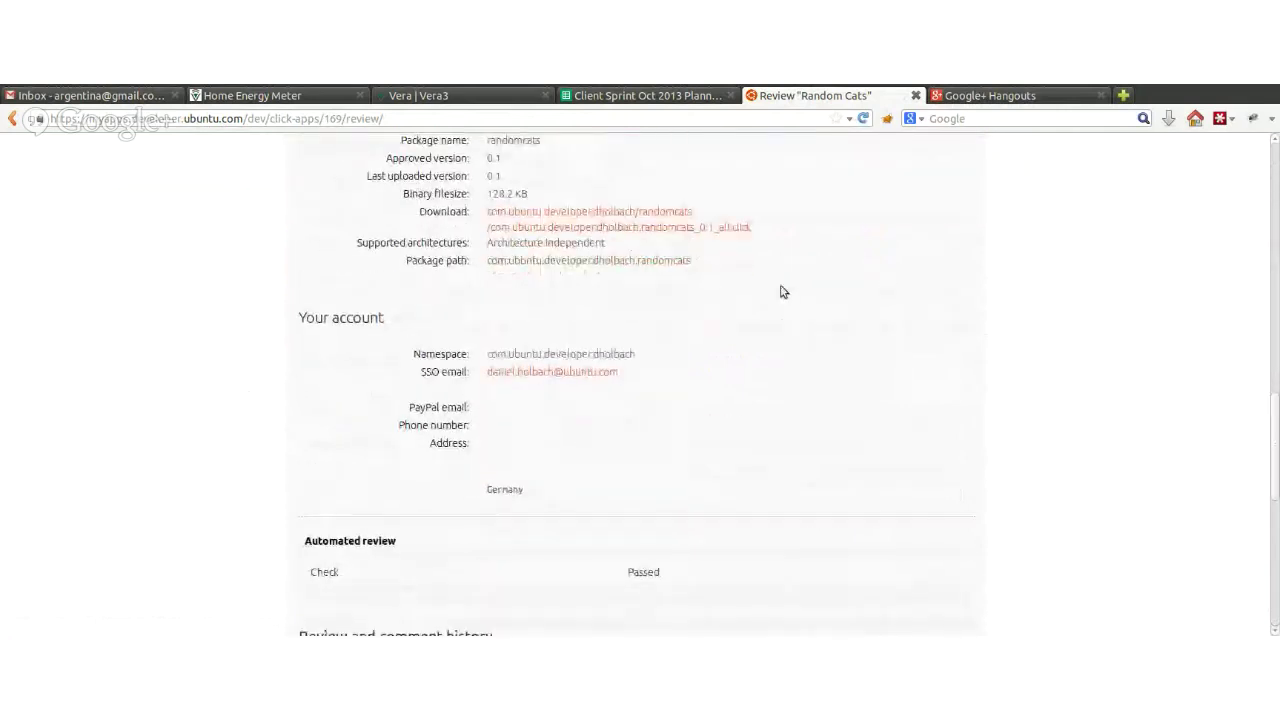
left_click(615, 228)
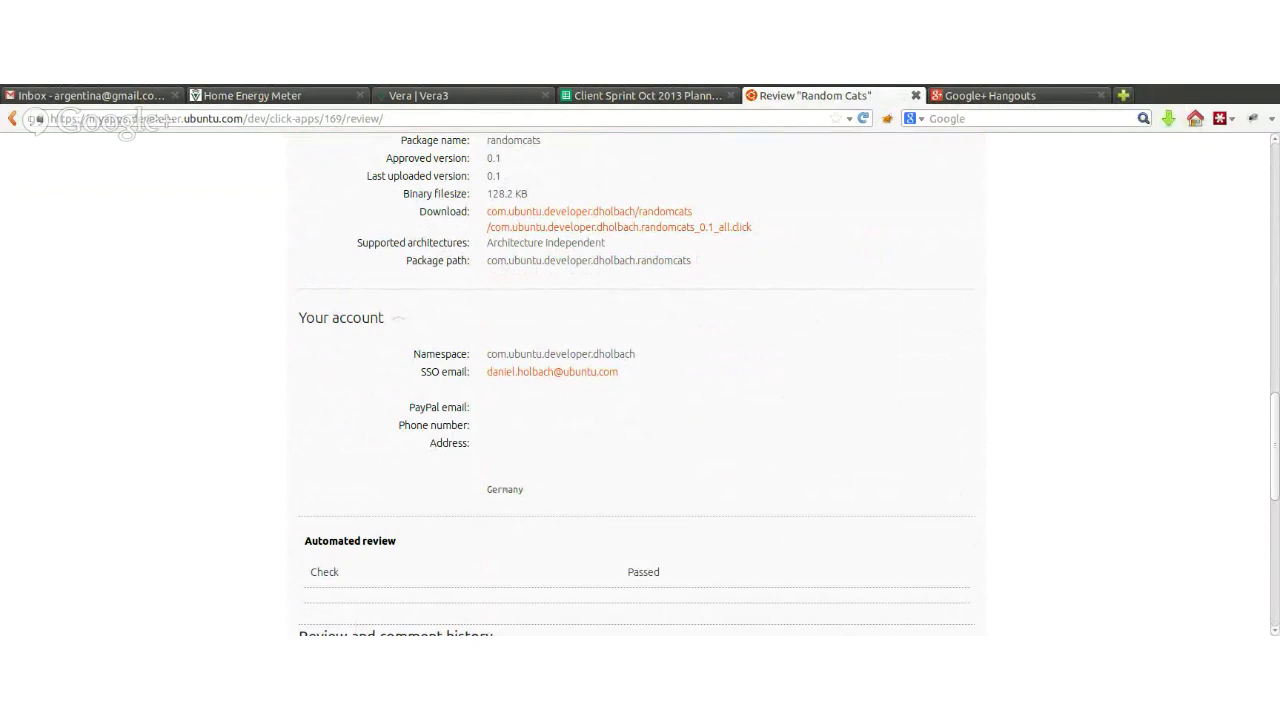
- Return to the Google+ Hangouts call, share the terminal window and switch to that terminal
left_click(990, 95)
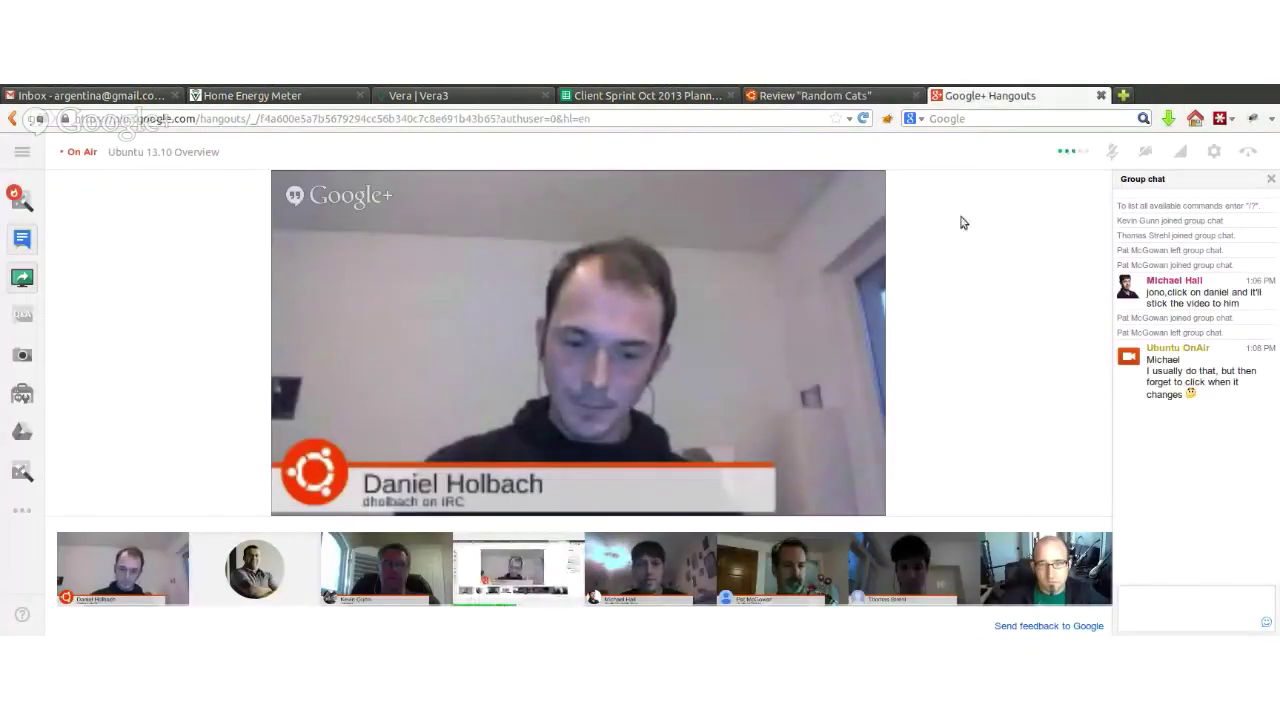
left_click(22, 277)
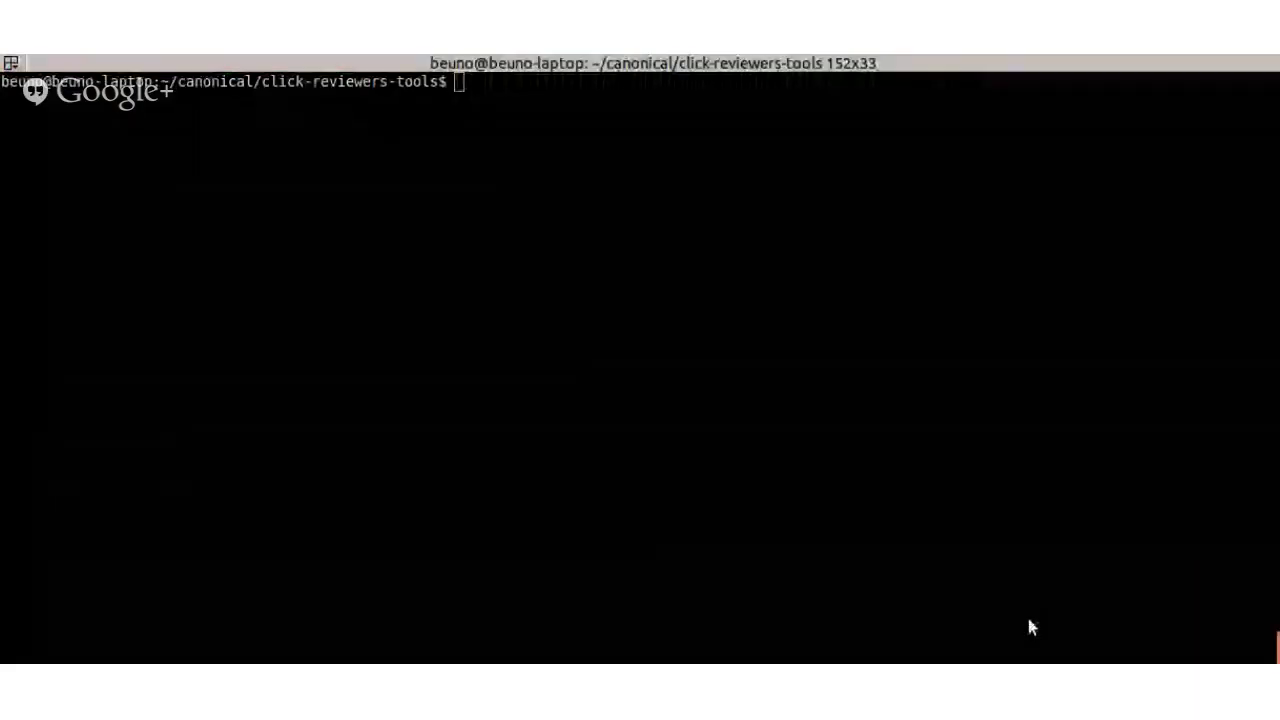
left_click(1030, 627)
- Run bin/click-run-checks on the downloaded Random Cats click package in ~/Downloads
type("bin")
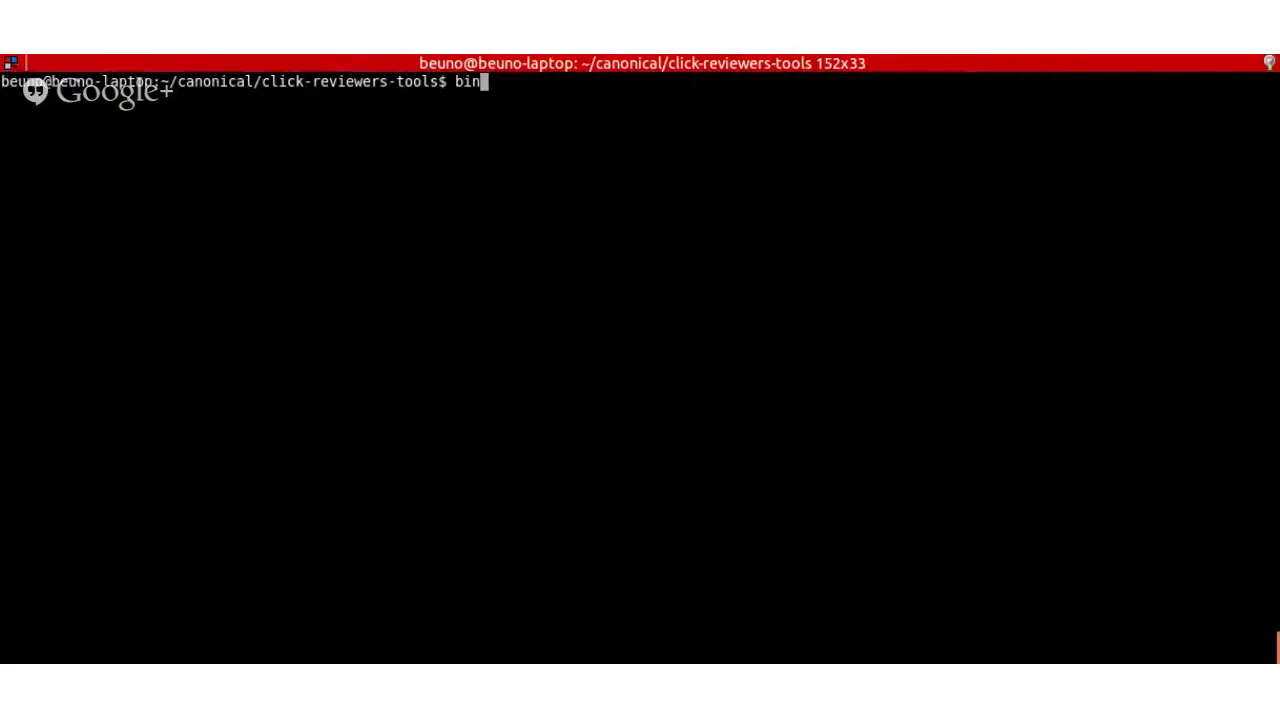
type("/")
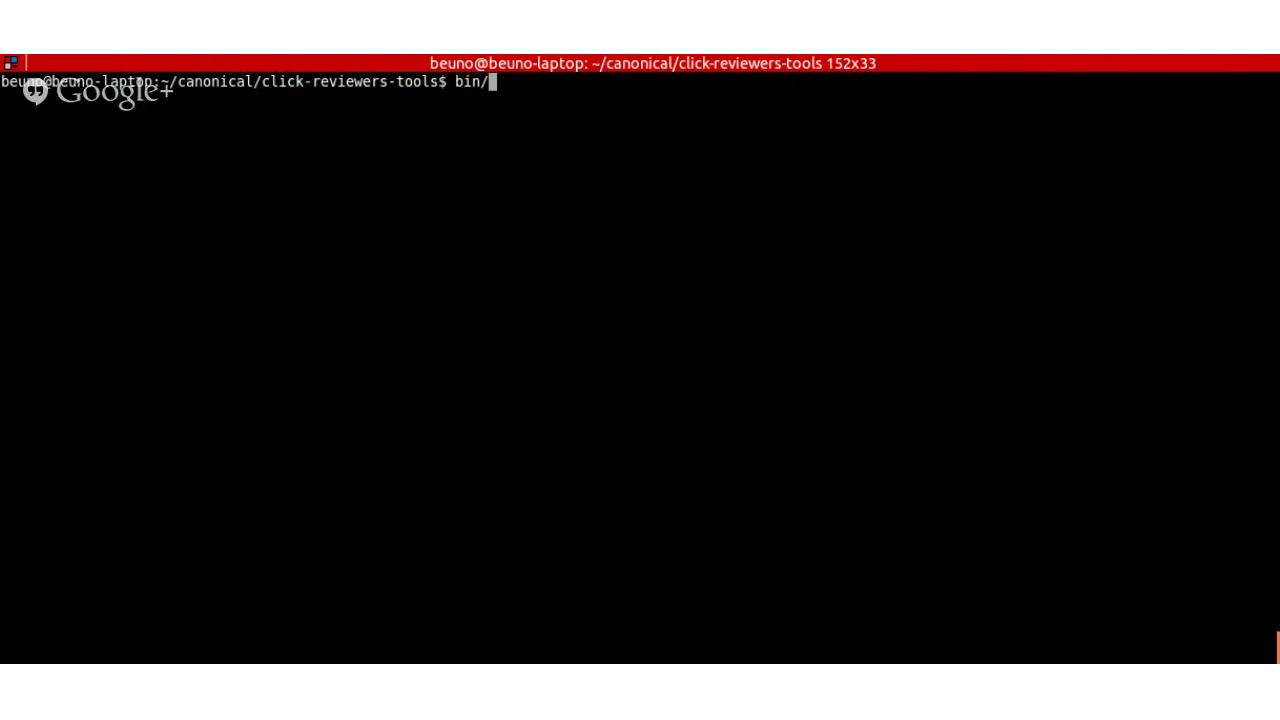
type("click")
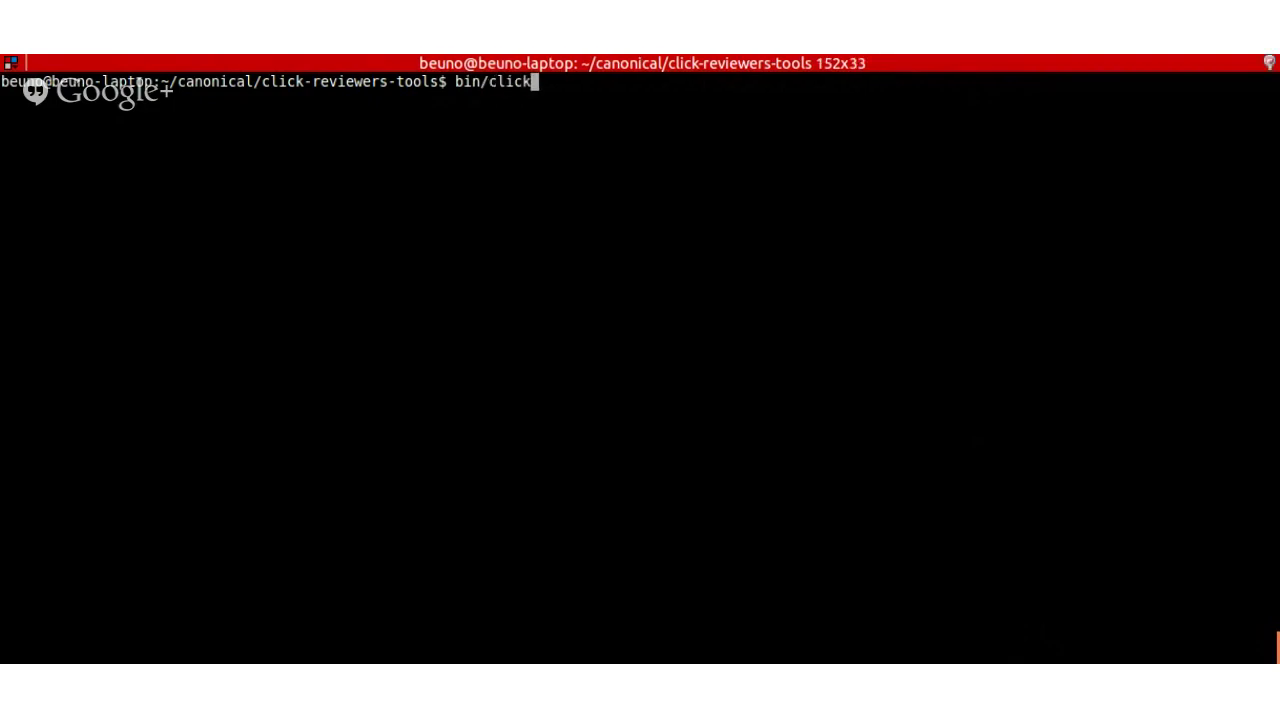
type("-run-checks ~/Dow")
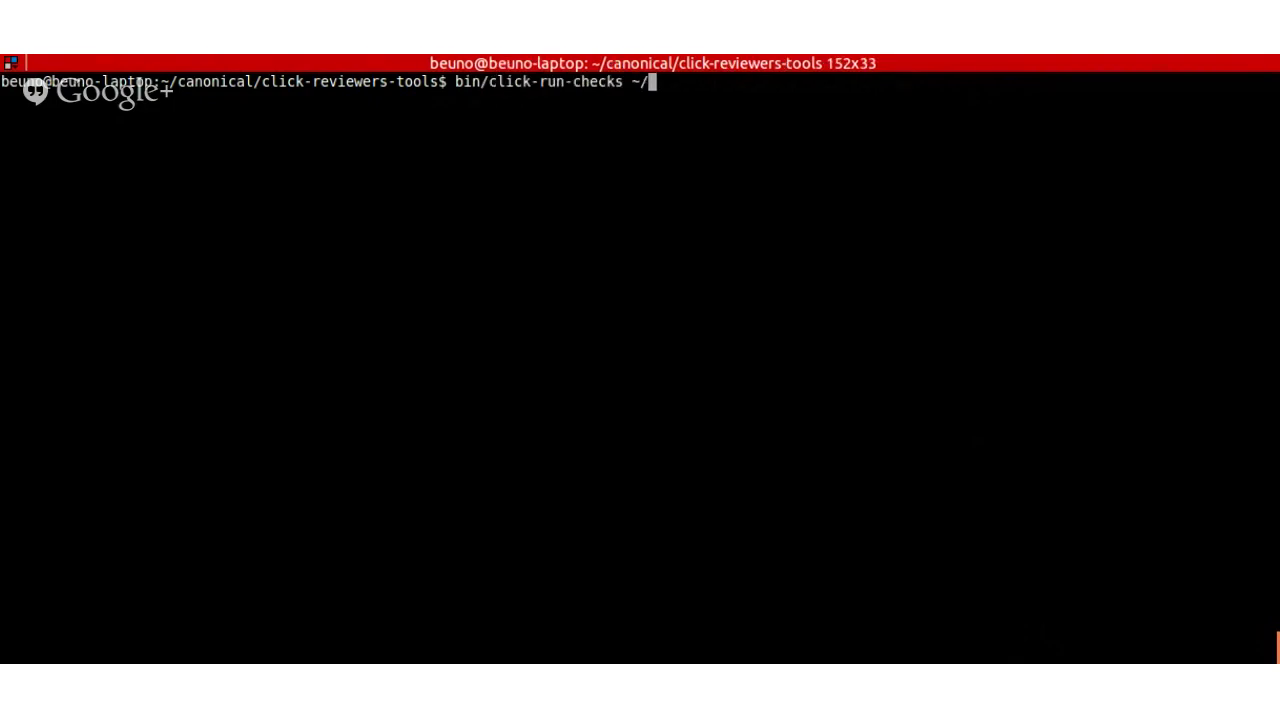
key("Tab")
type("co")
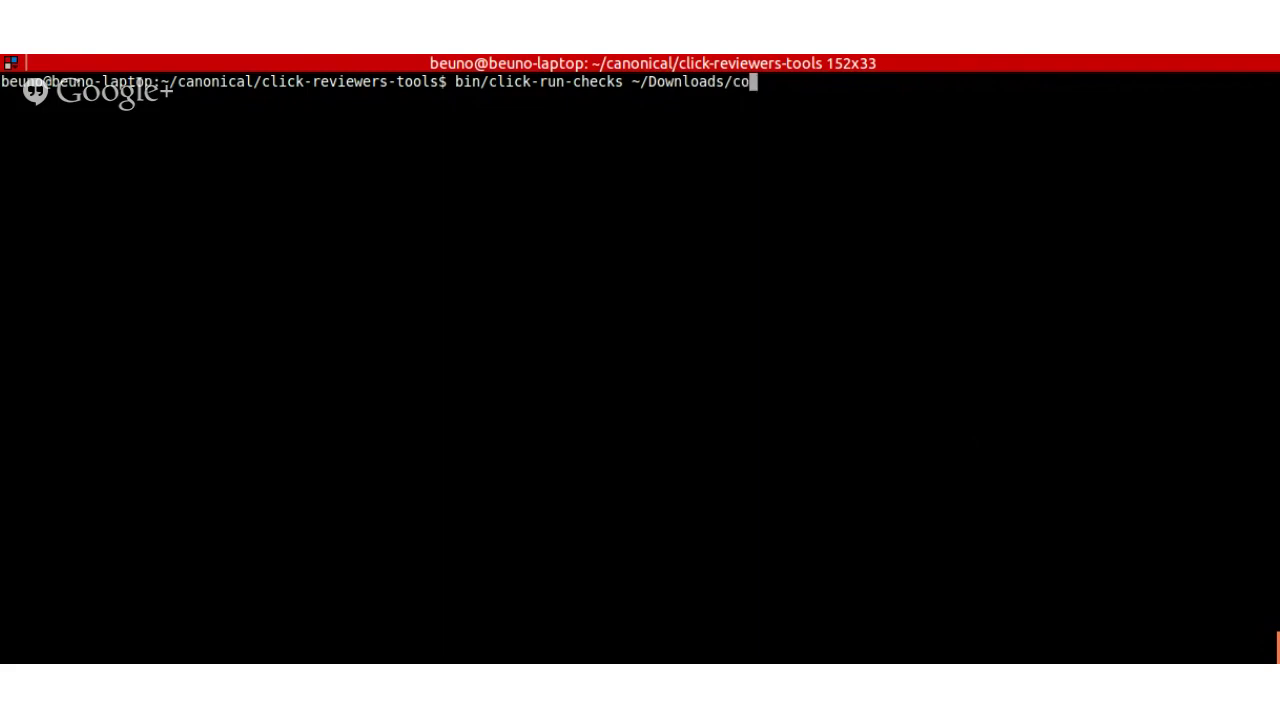
key("Tab")
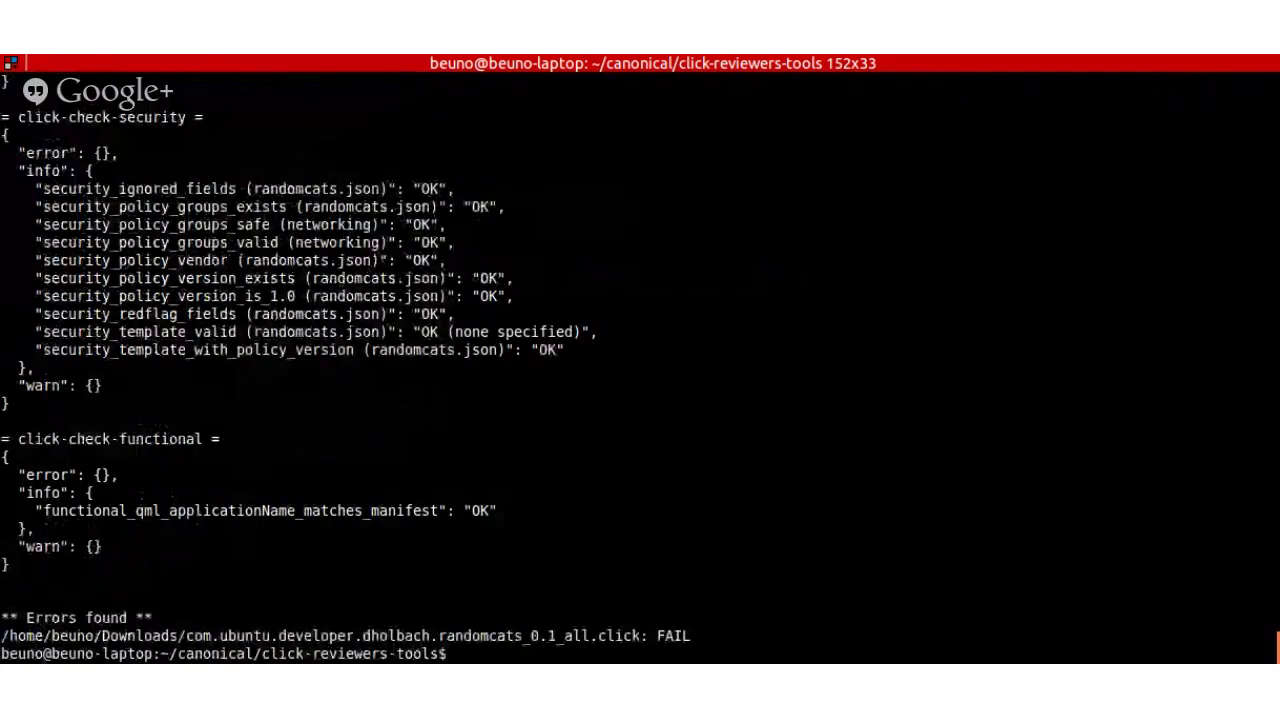
- Examine the check output back to the click-check-lint section and highlight its error line
scroll(498, 492, "up", 5)
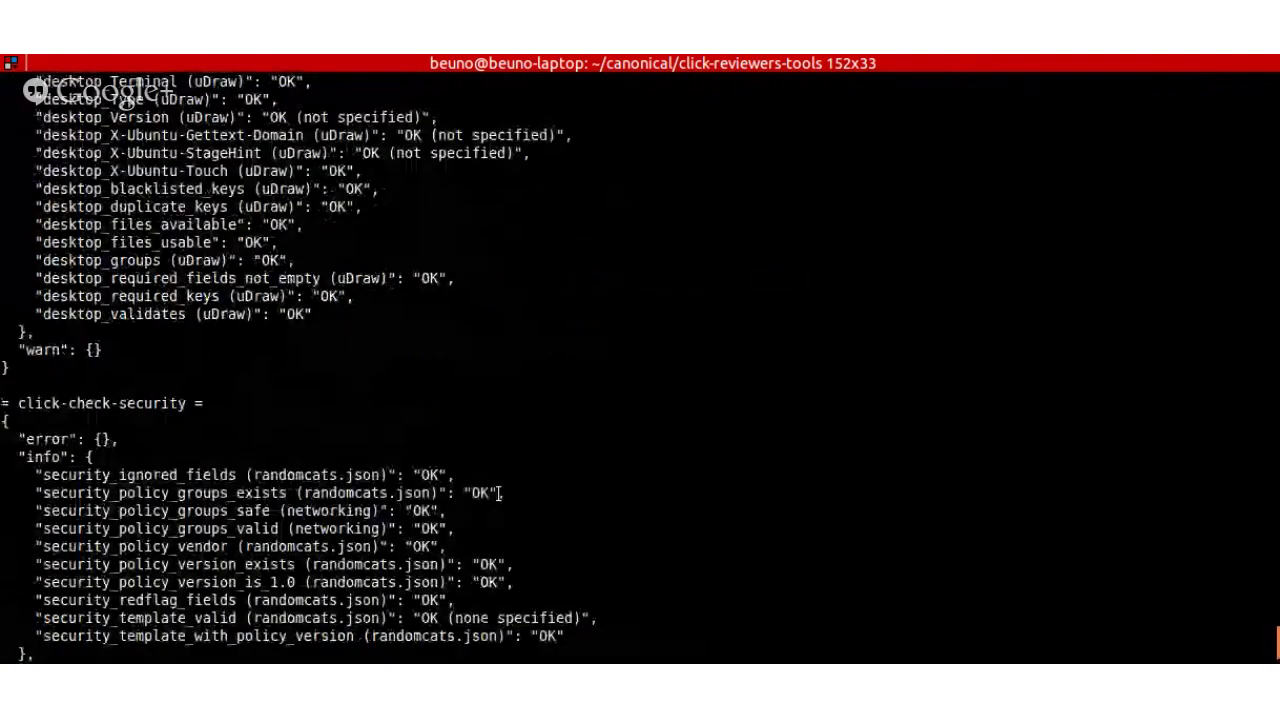
scroll(498, 492, "down", 6)
scroll(498, 492, "up", 14)
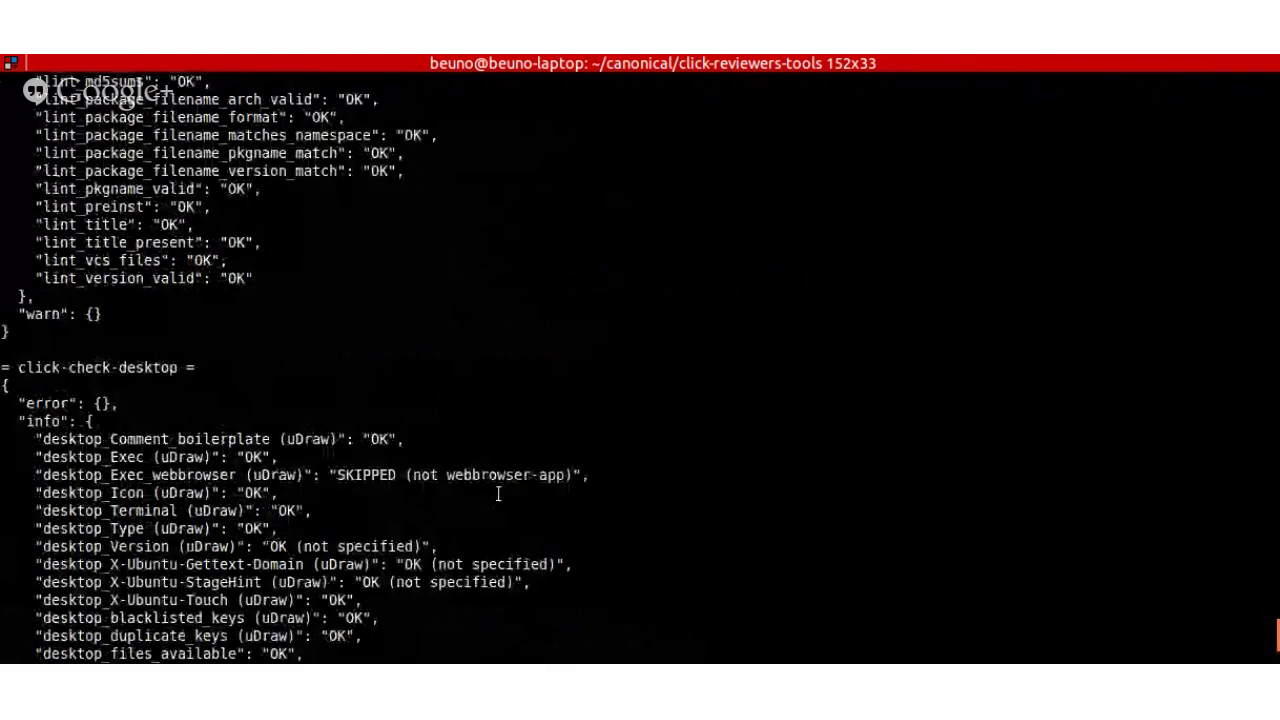
scroll(498, 492, "up", 17)
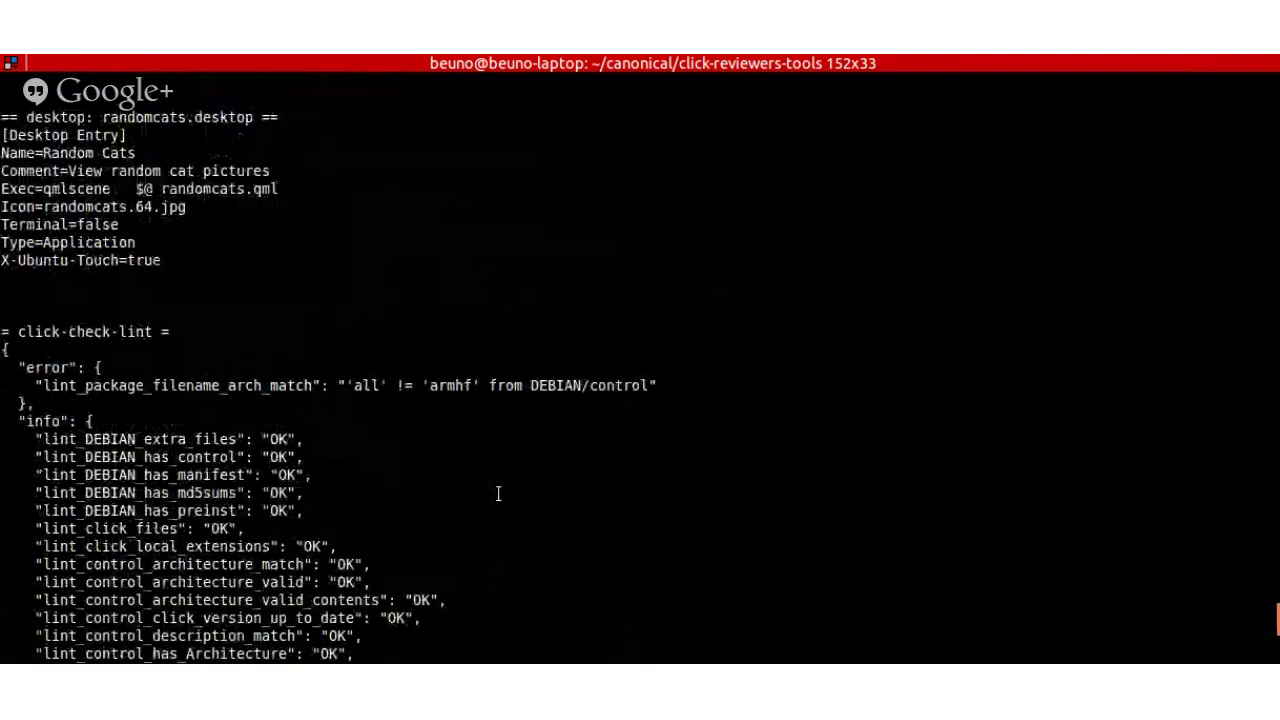
triple_click(382, 385)
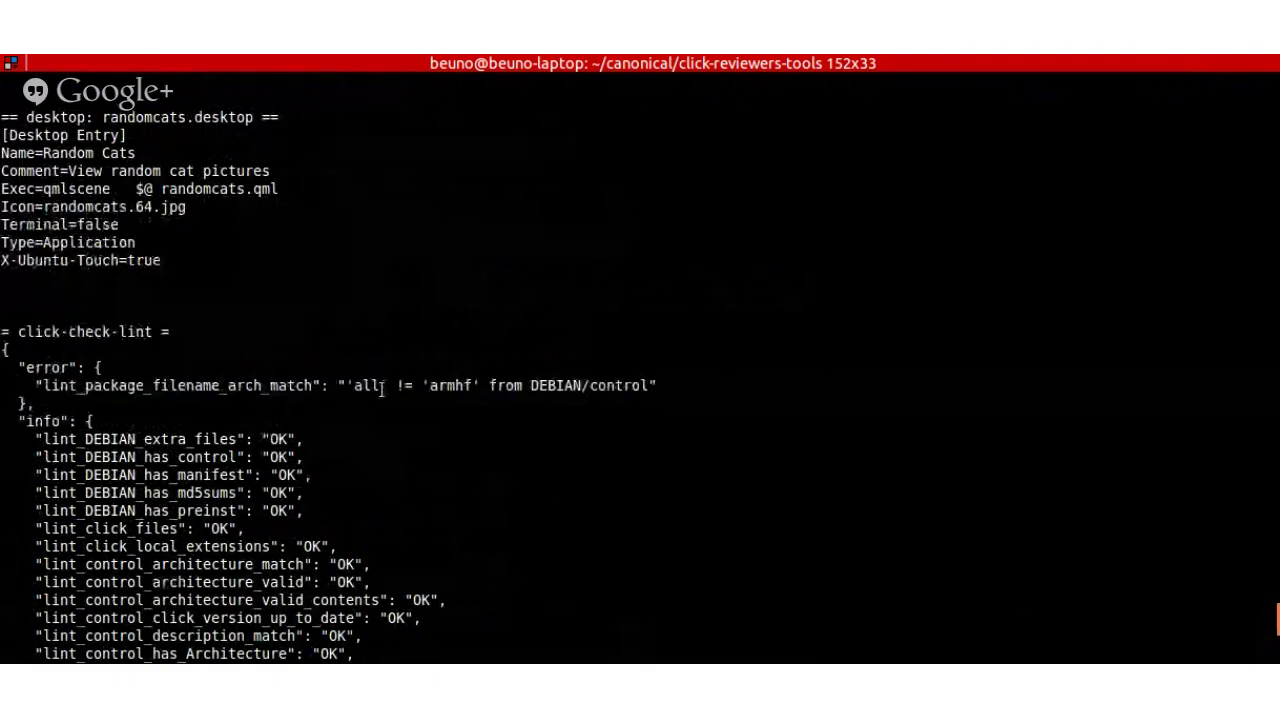
triple_click(382, 388)
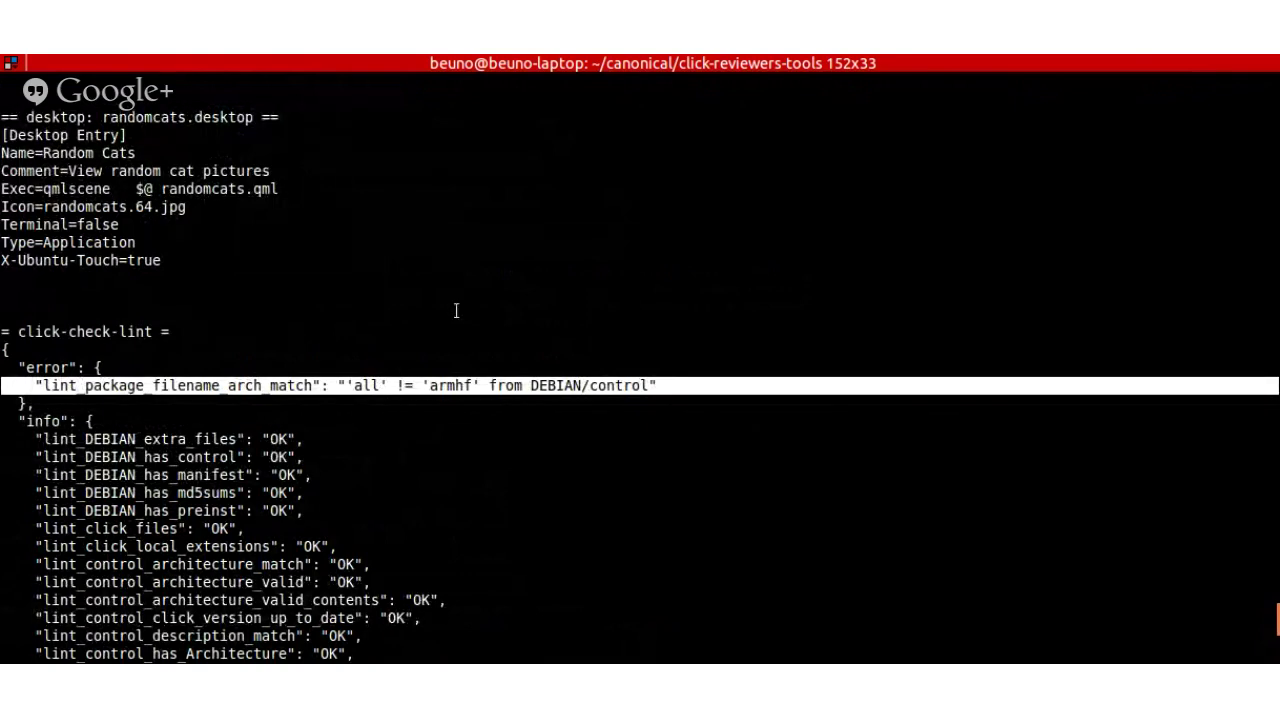
left_click(293, 362)
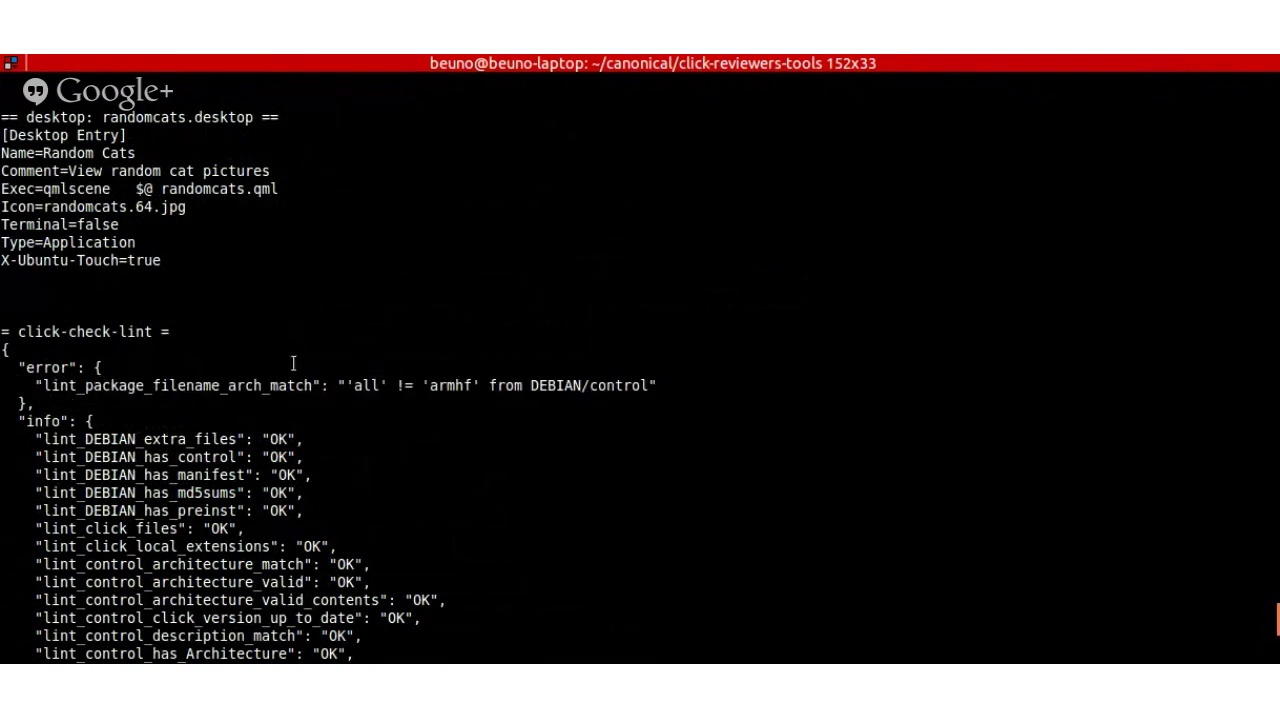
- Highlight the check name lint_package_filename_arch_match in the click-check-lint error
triple_click(275, 382)
triple_click(275, 382)
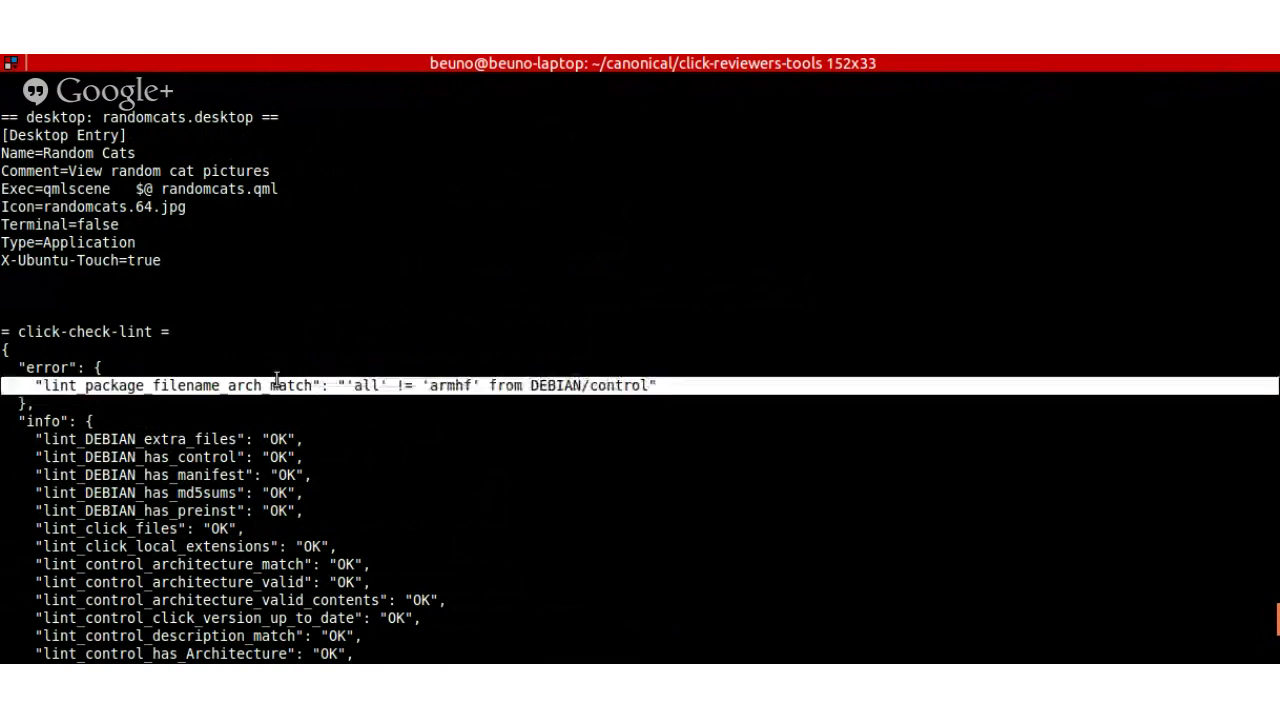
left_click(276, 380)
double_click(276, 380)
left_click(276, 380)
double_click(276, 380)
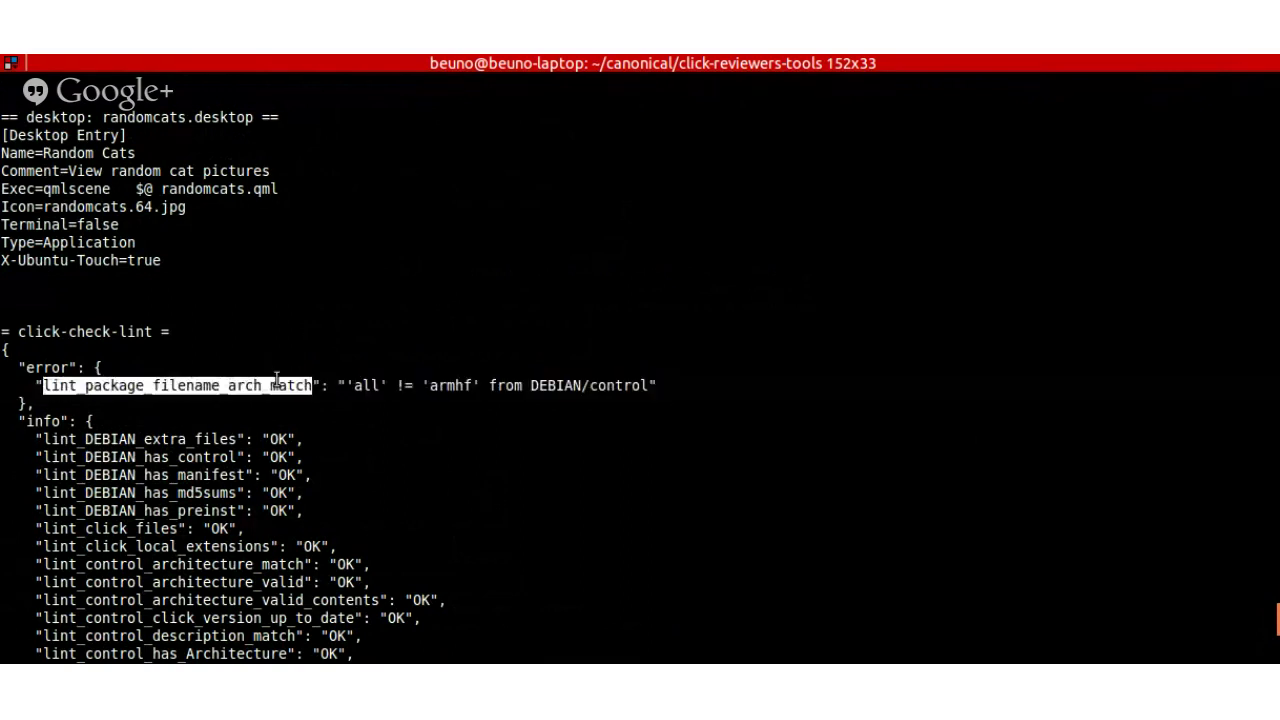
- Examine the click-run-checks output from the command line to the final result, including the lint_package_filename_arch_match error, then leave the terminal
left_click(276, 380)
triple_click(277, 380)
left_click(277, 380)
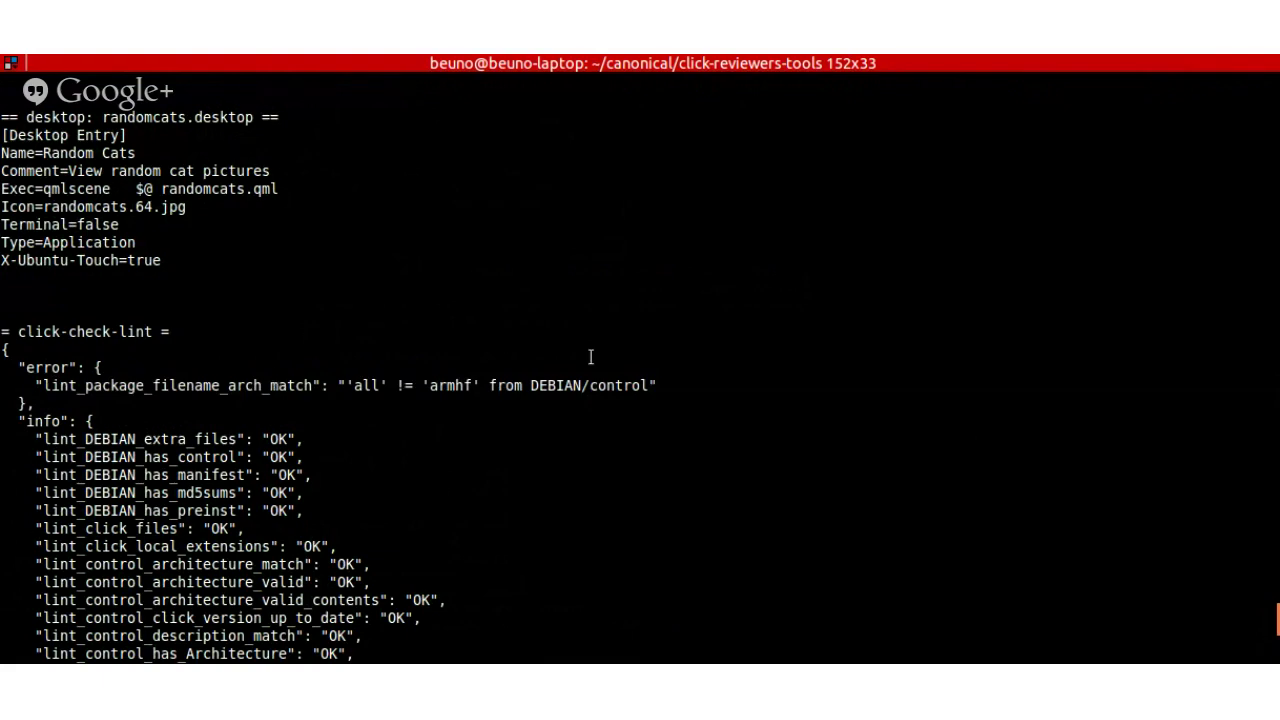
scroll(590, 357, "down", 15)
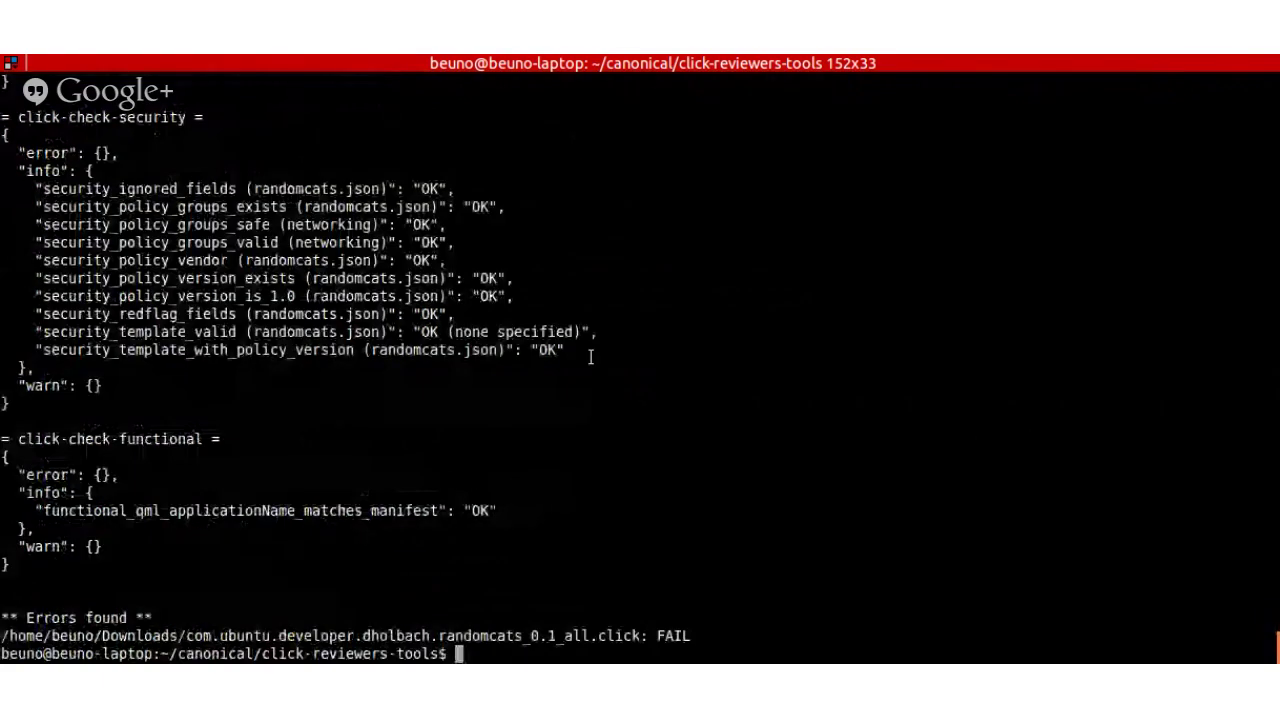
scroll(590, 357, "up", 20)
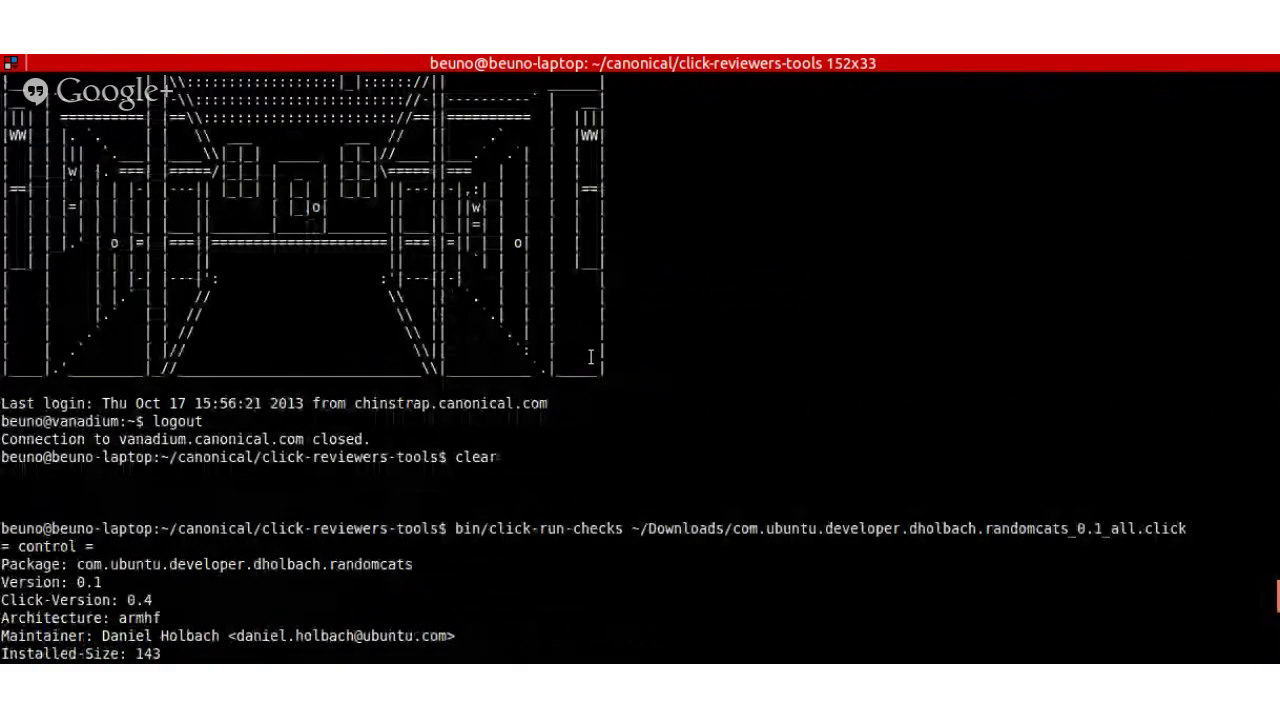
scroll(590, 357, "down", 10)
triple_click(490, 457)
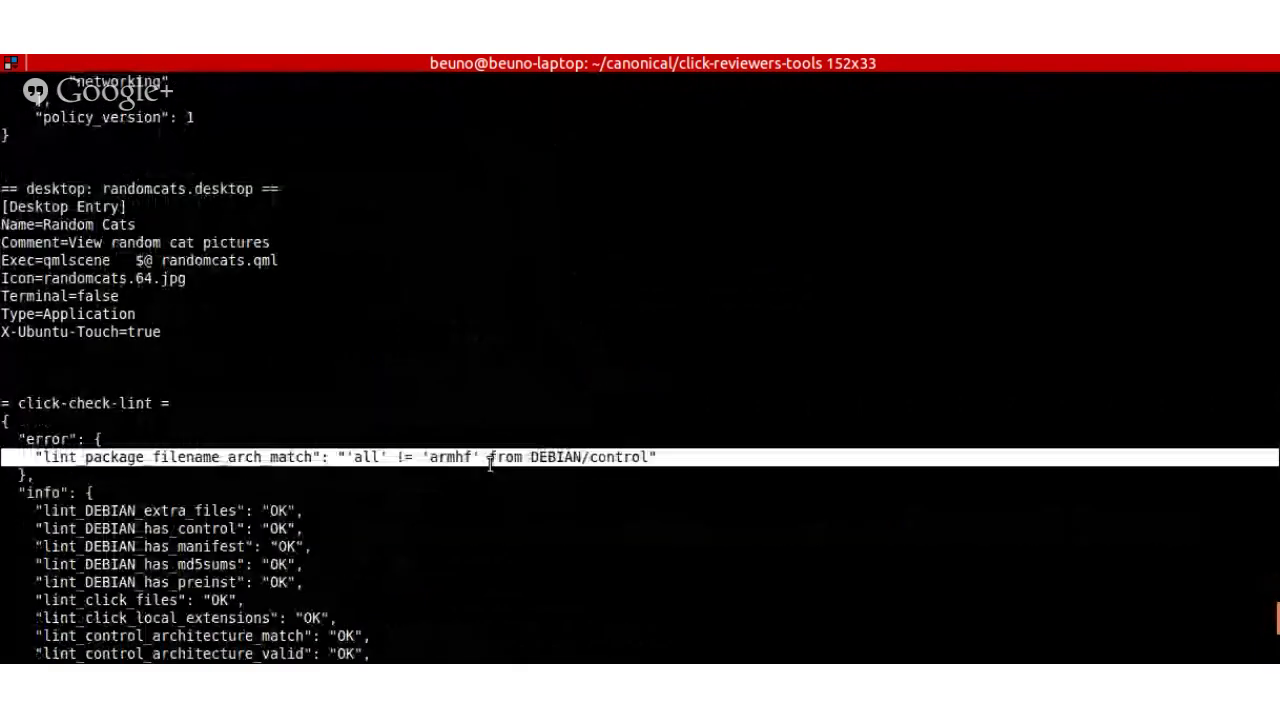
left_click(490, 460)
scroll(490, 463, "down", 3)
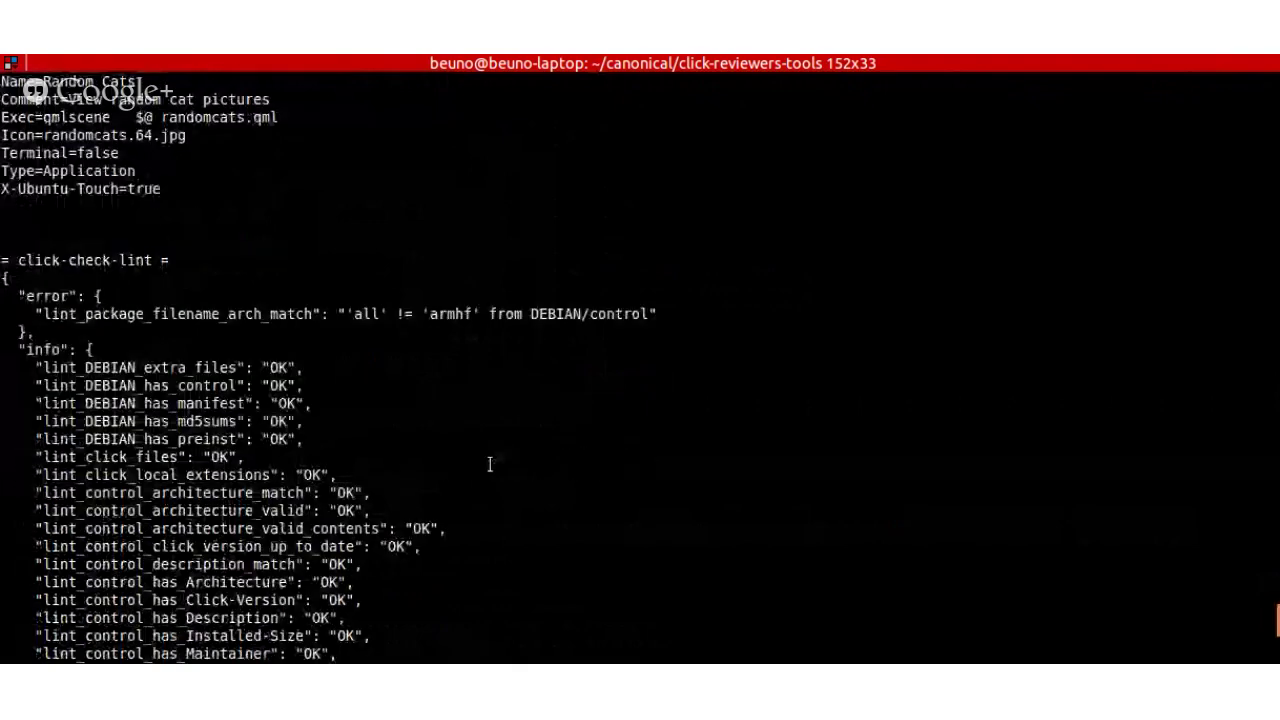
scroll(490, 464, "down", 15)
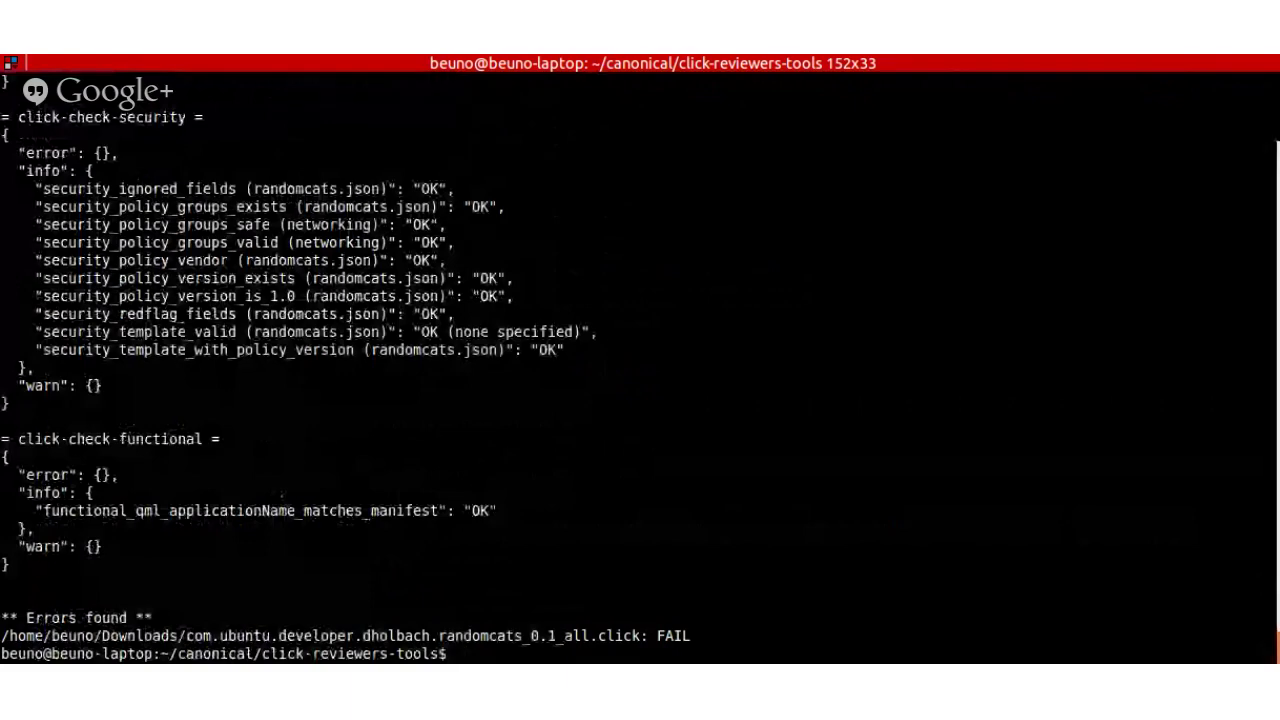
key("alt+Tab")
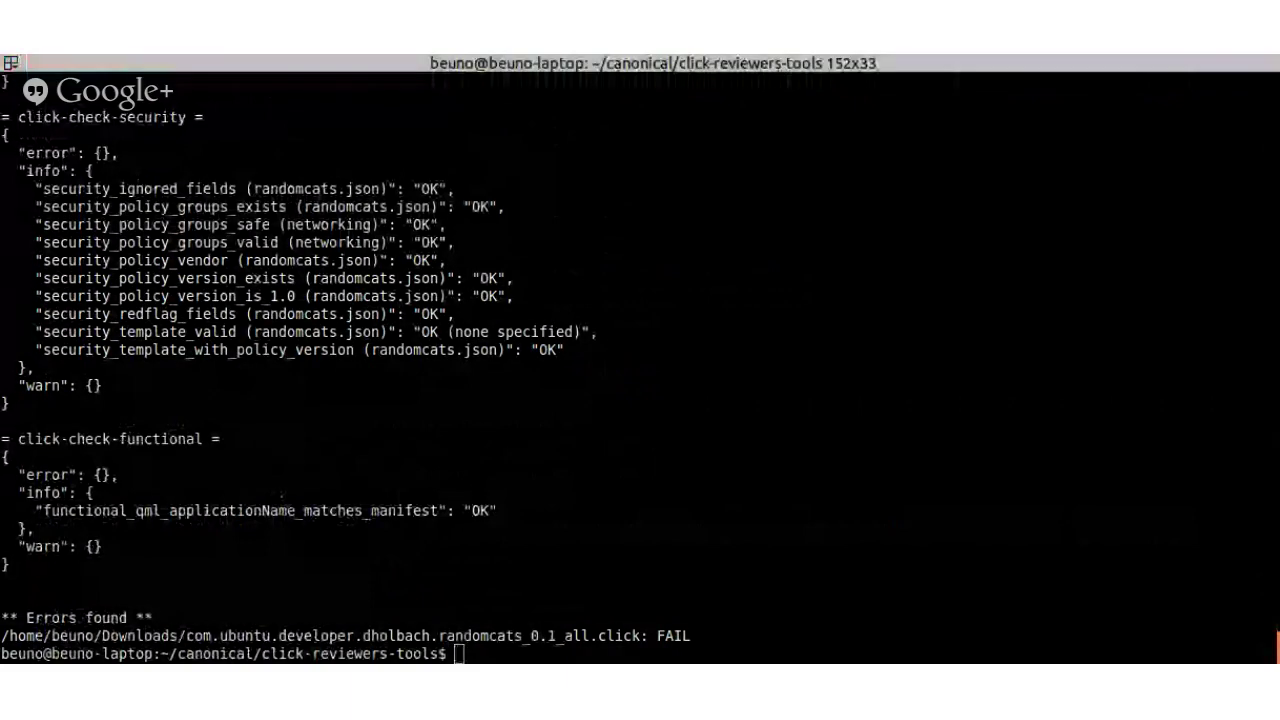
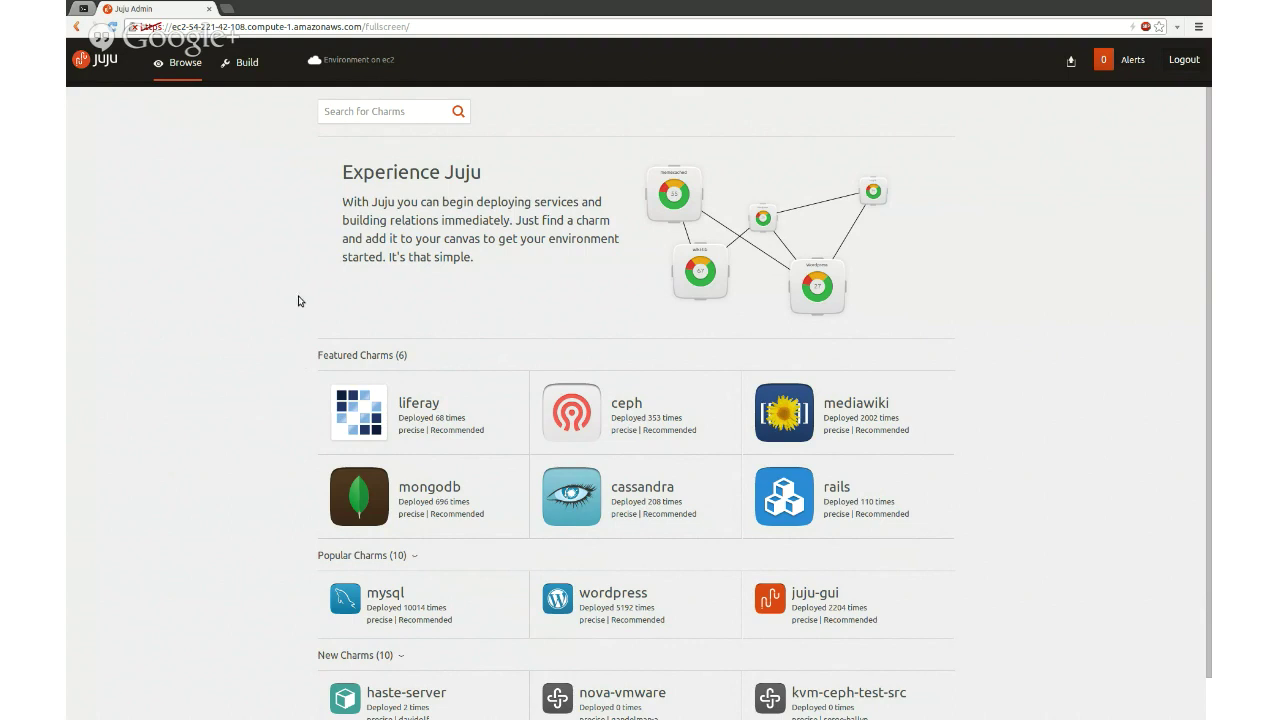
- Open the Juju build canvas and compare it with the juju status output in the terminal
left_click(246, 64)
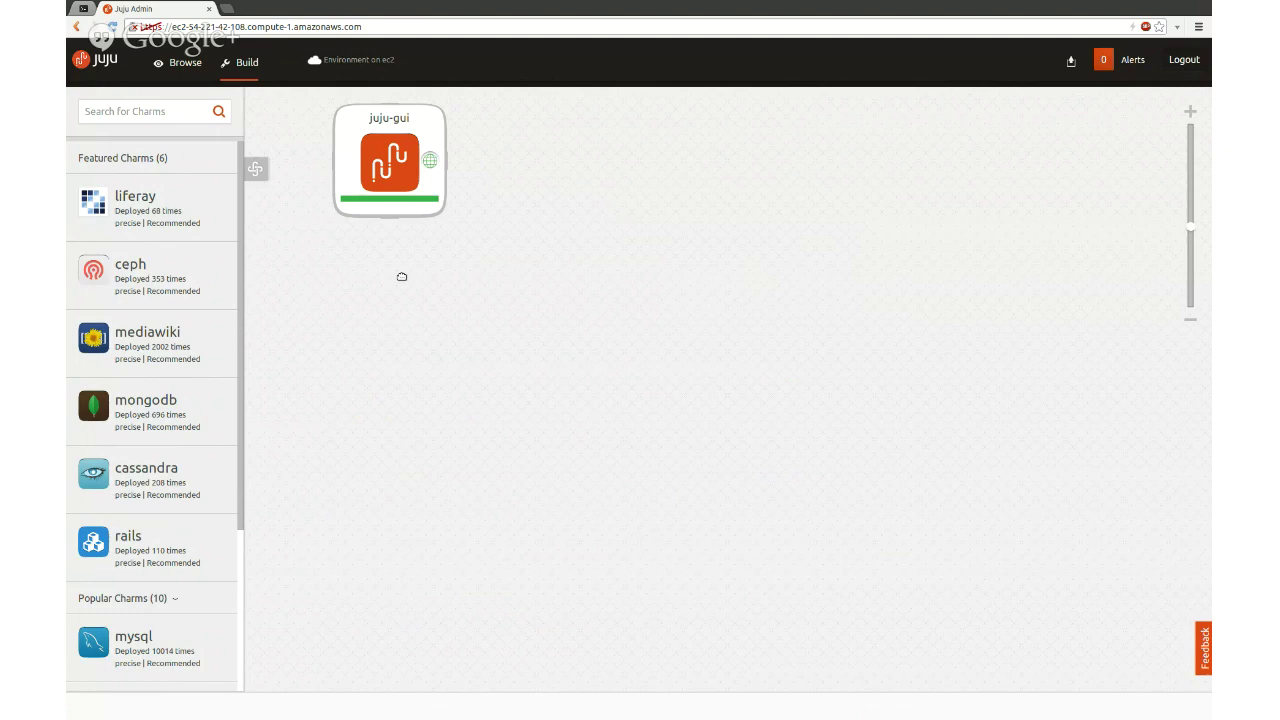
left_click(84, 9)
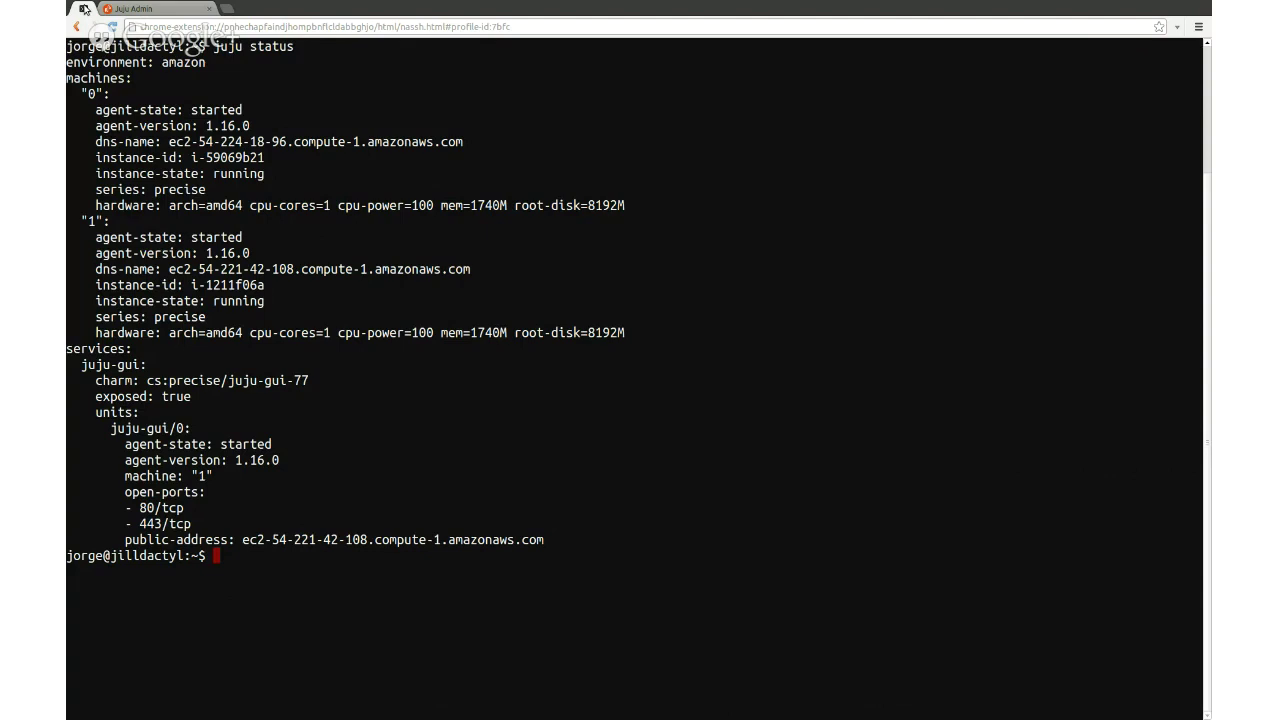
left_click(133, 8)
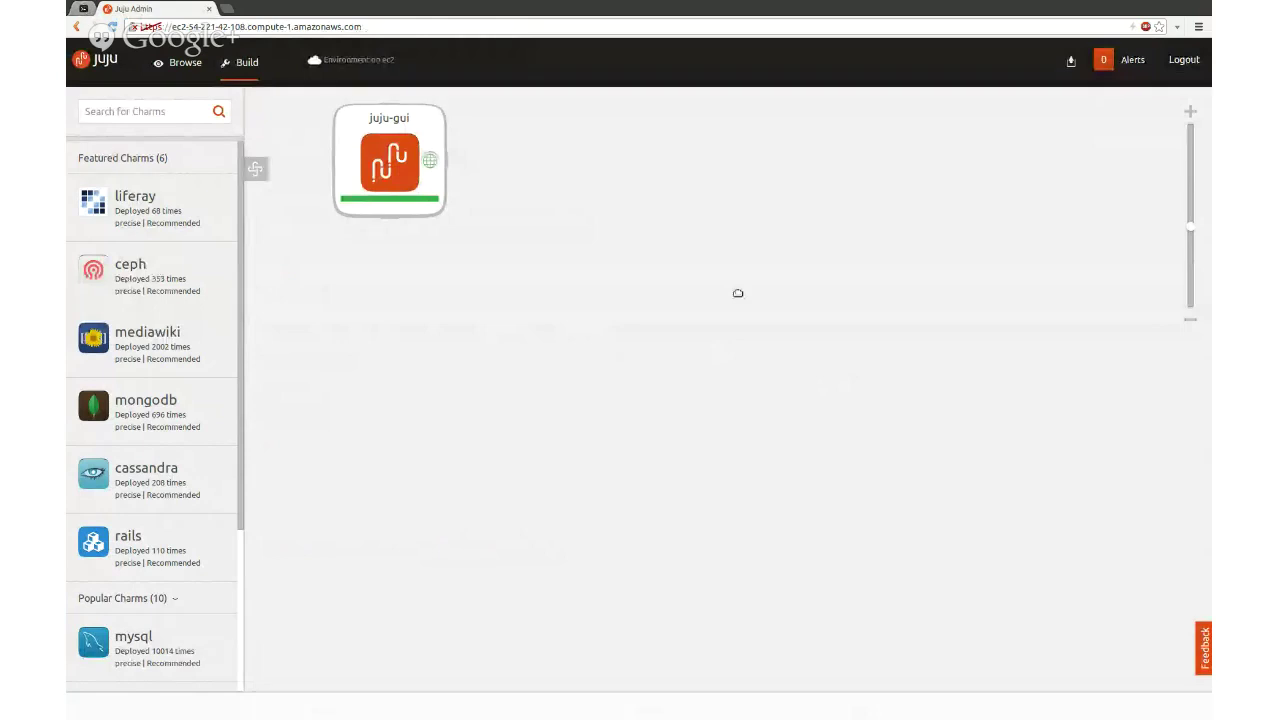
- Find the recommended wordpress charm, add it to the canvas and deploy it with the default configuration
left_click(148, 113)
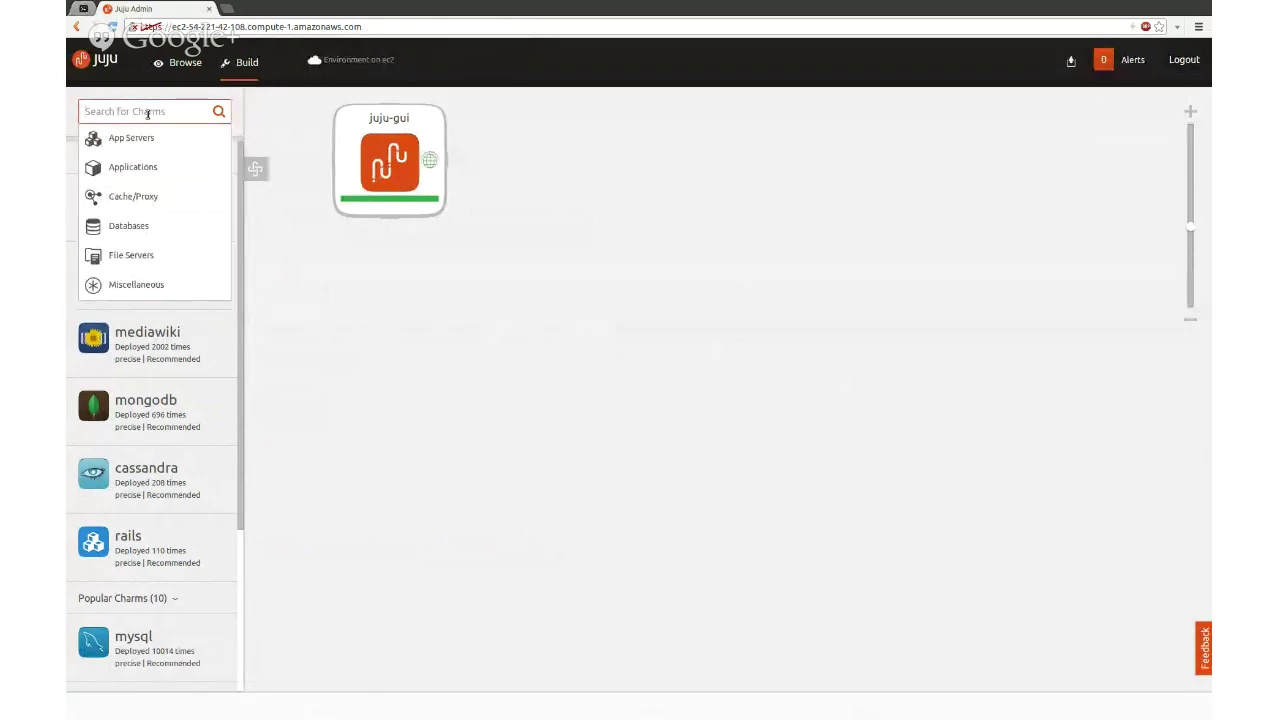
type("wordpress")
left_click(134, 171)
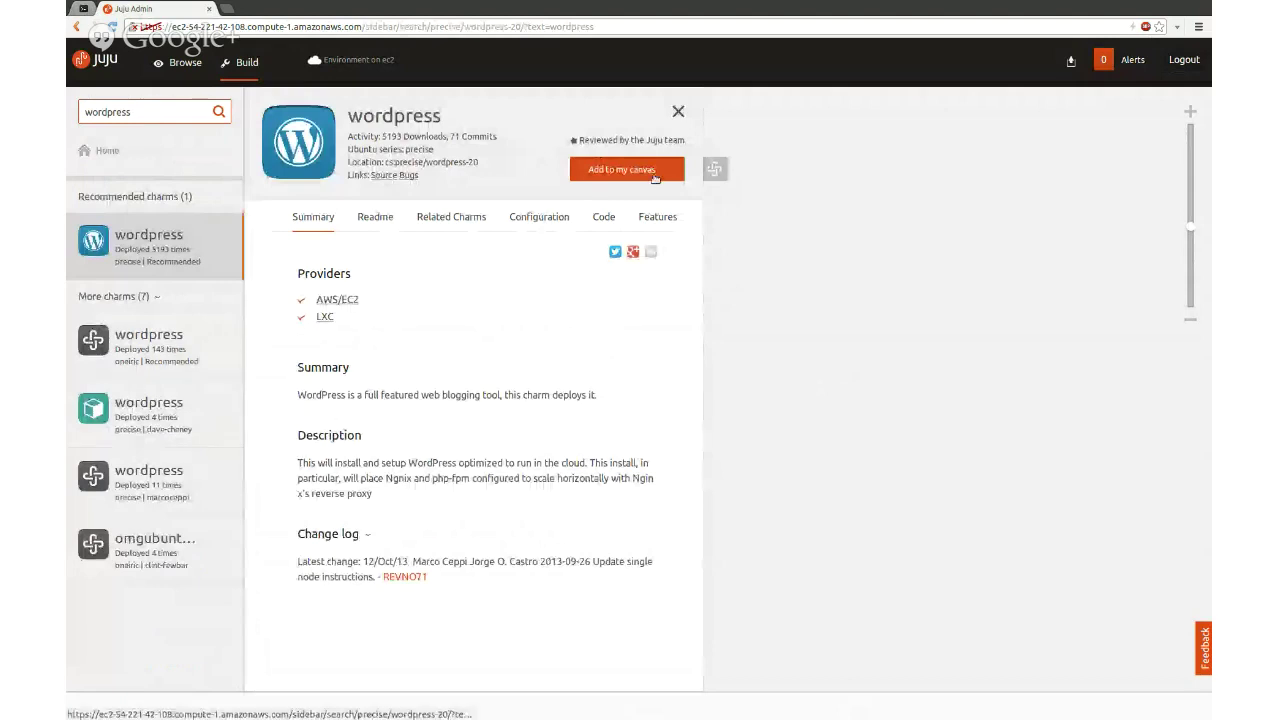
left_click(622, 170)
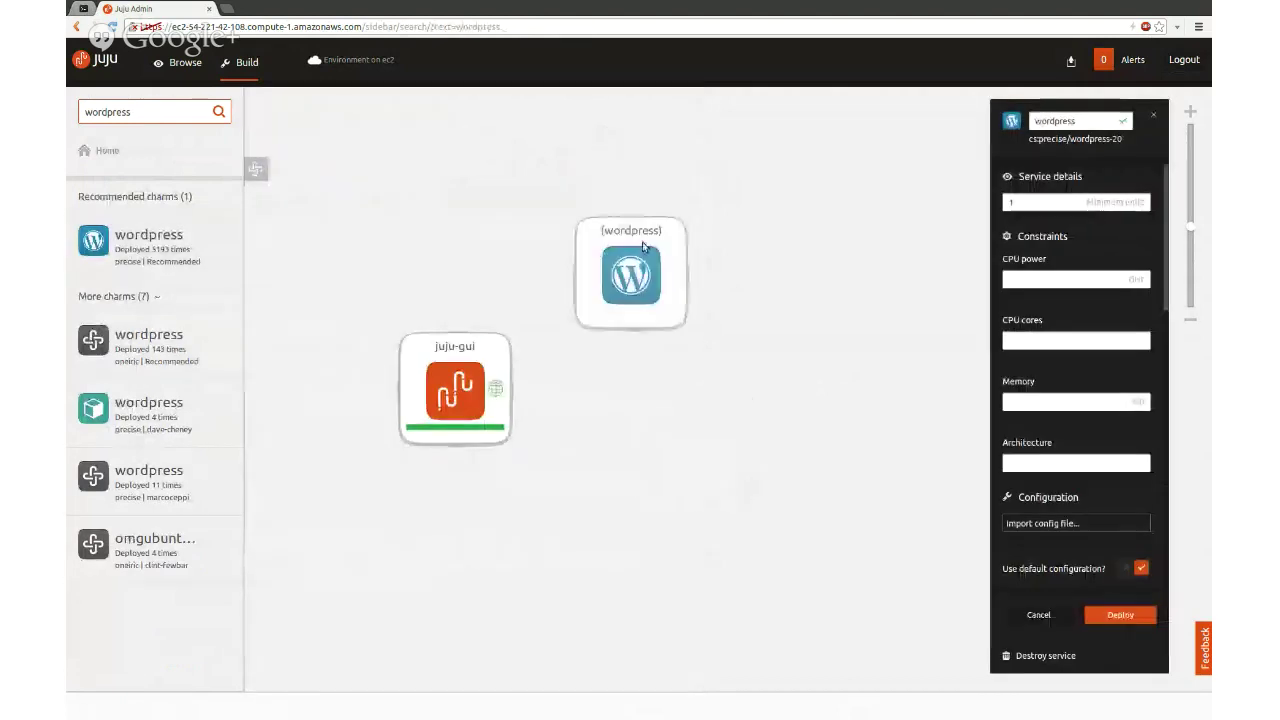
- Find the recommended mysql charm, add it to the canvas, deploy it and arrange its service below wordpress
double_click(135, 113)
type("mysql")
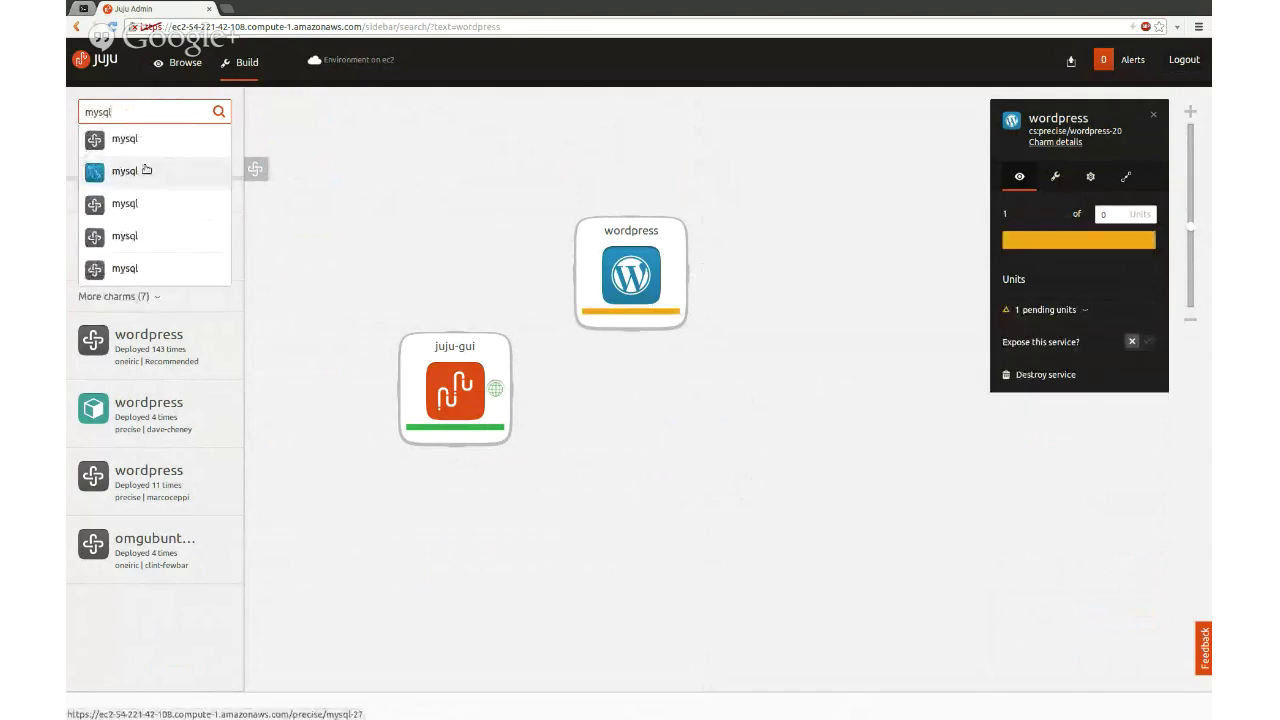
left_click(146, 171)
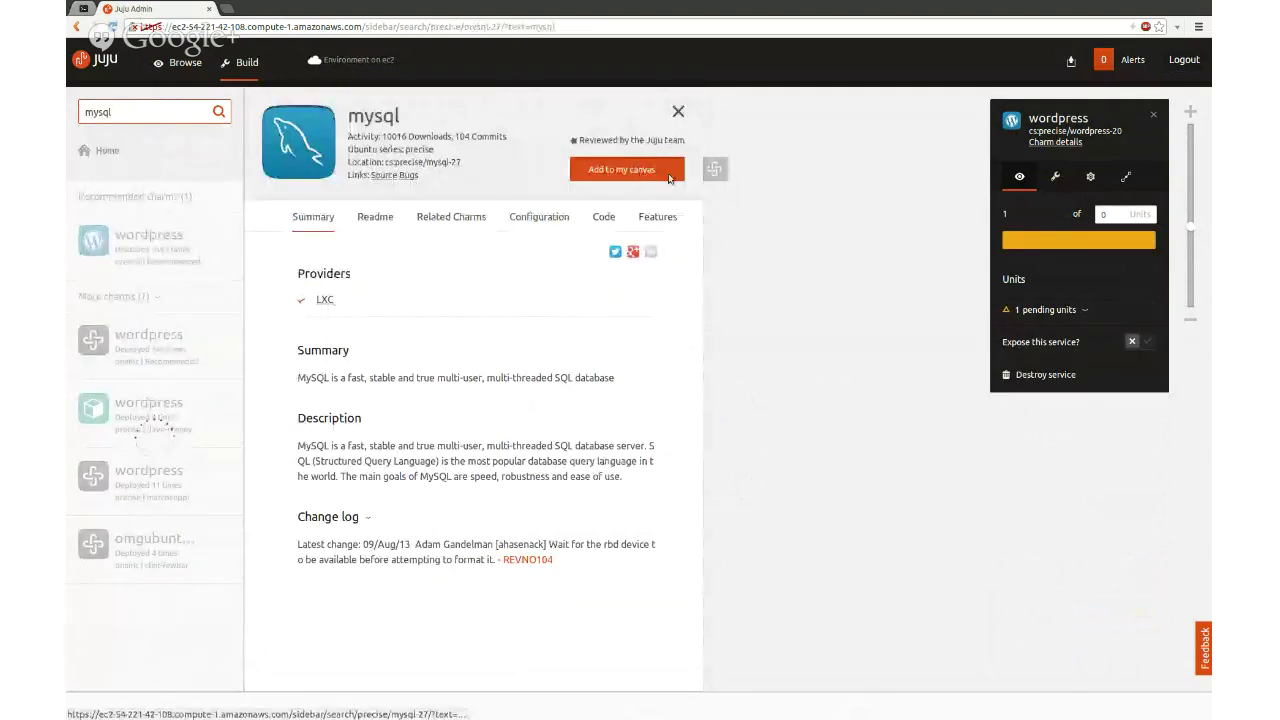
left_click(621, 170)
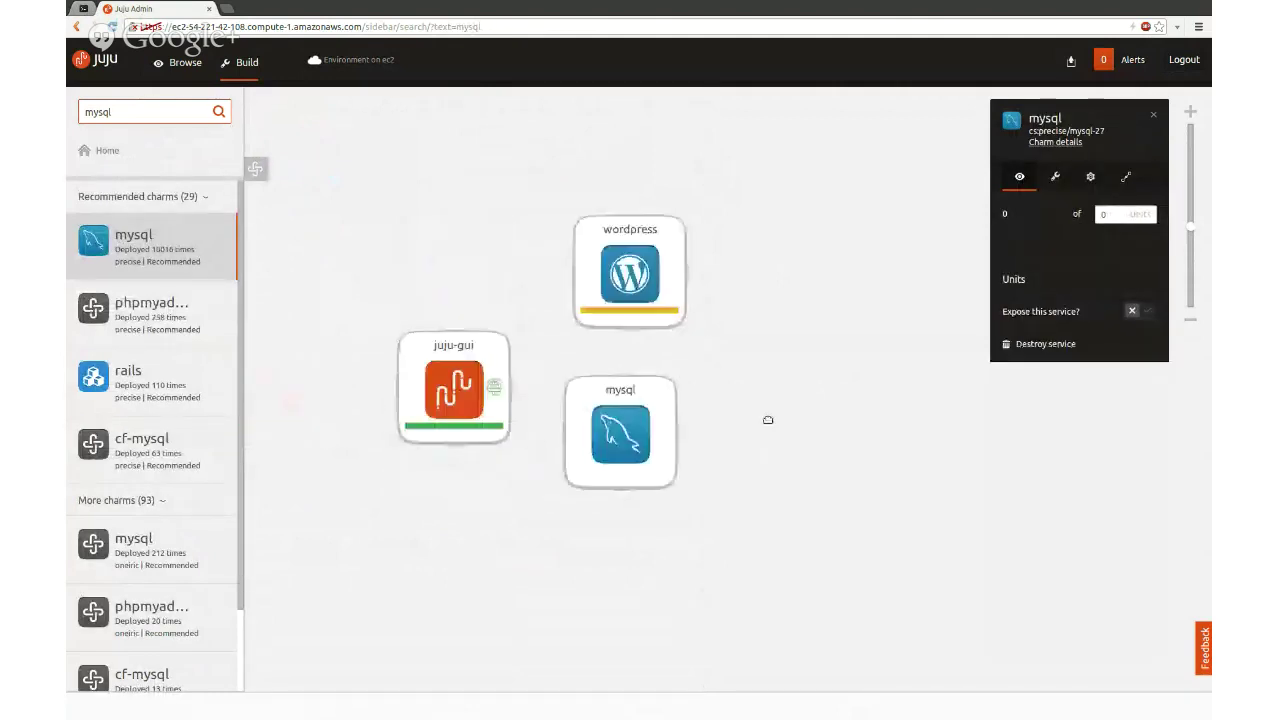
left_click_drag(354, 287, 328, 125)
left_click_drag(531, 365, 569, 383)
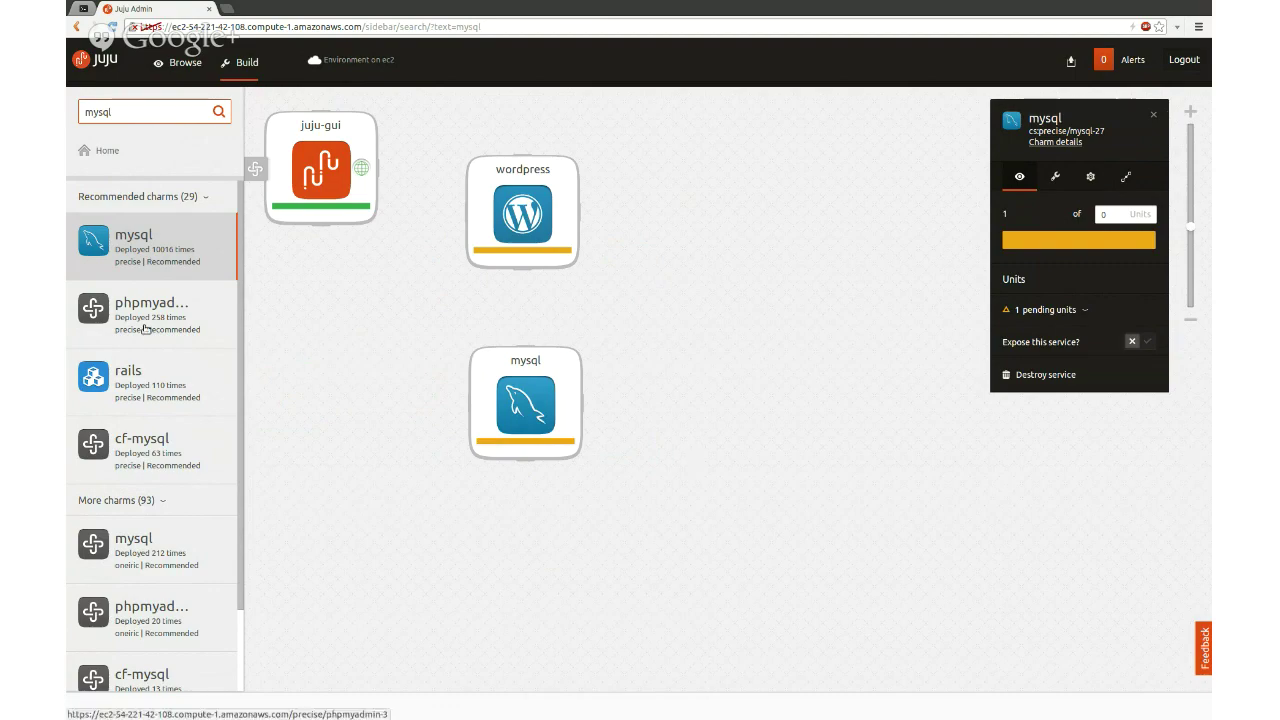
- Browse the full charm catalogue from its home page and look through the expanded Popular Charms list
left_click(185, 62)
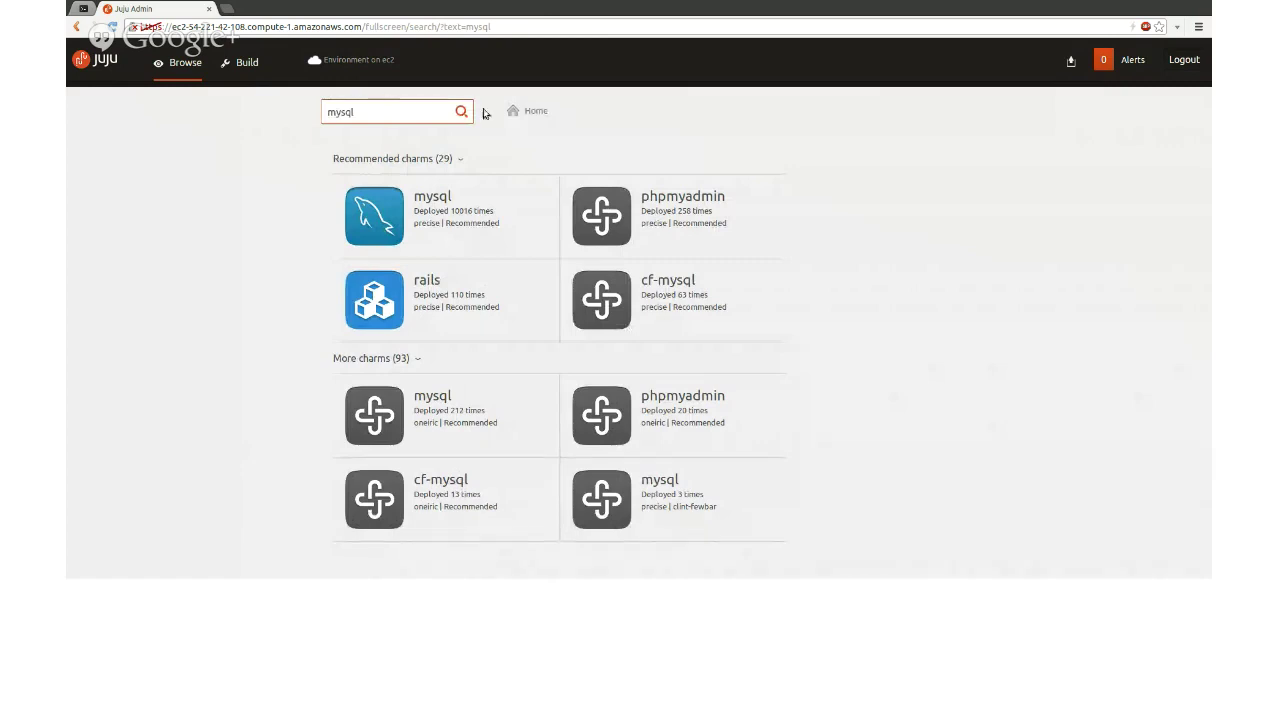
left_click(525, 111)
scroll(347, 294, "down", 1)
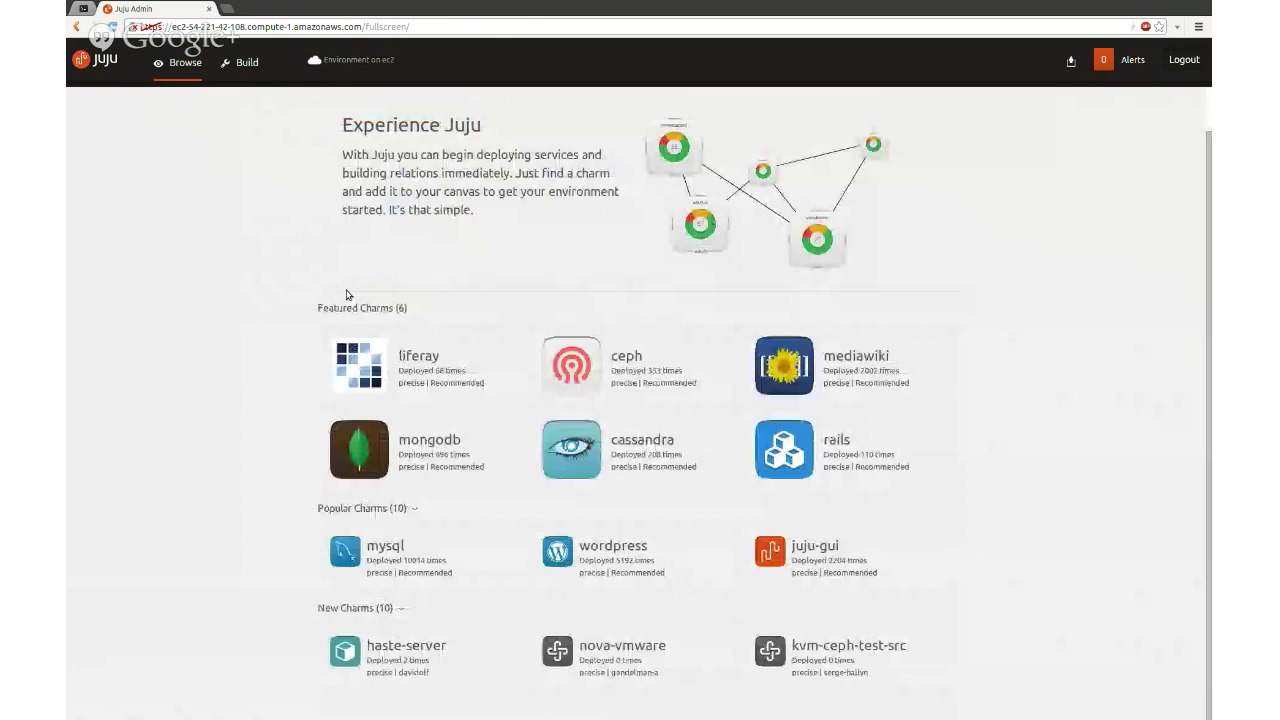
left_click(414, 509)
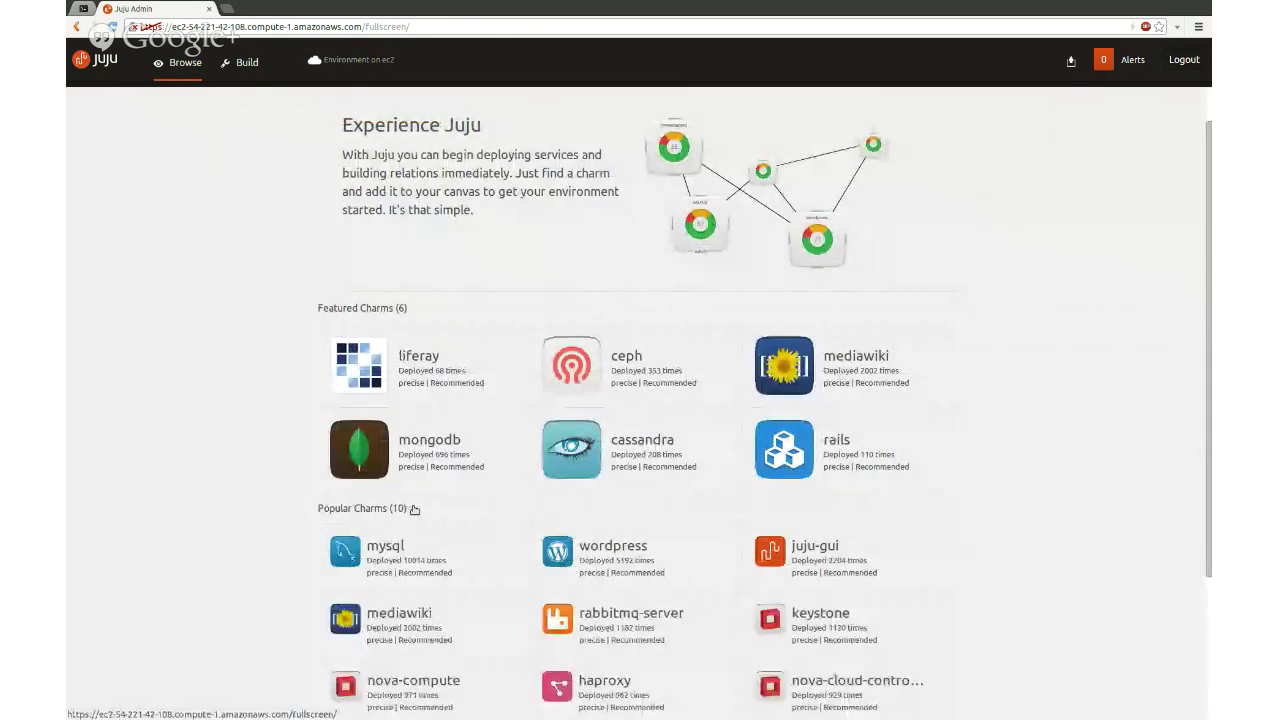
scroll(446, 486, "down", 2)
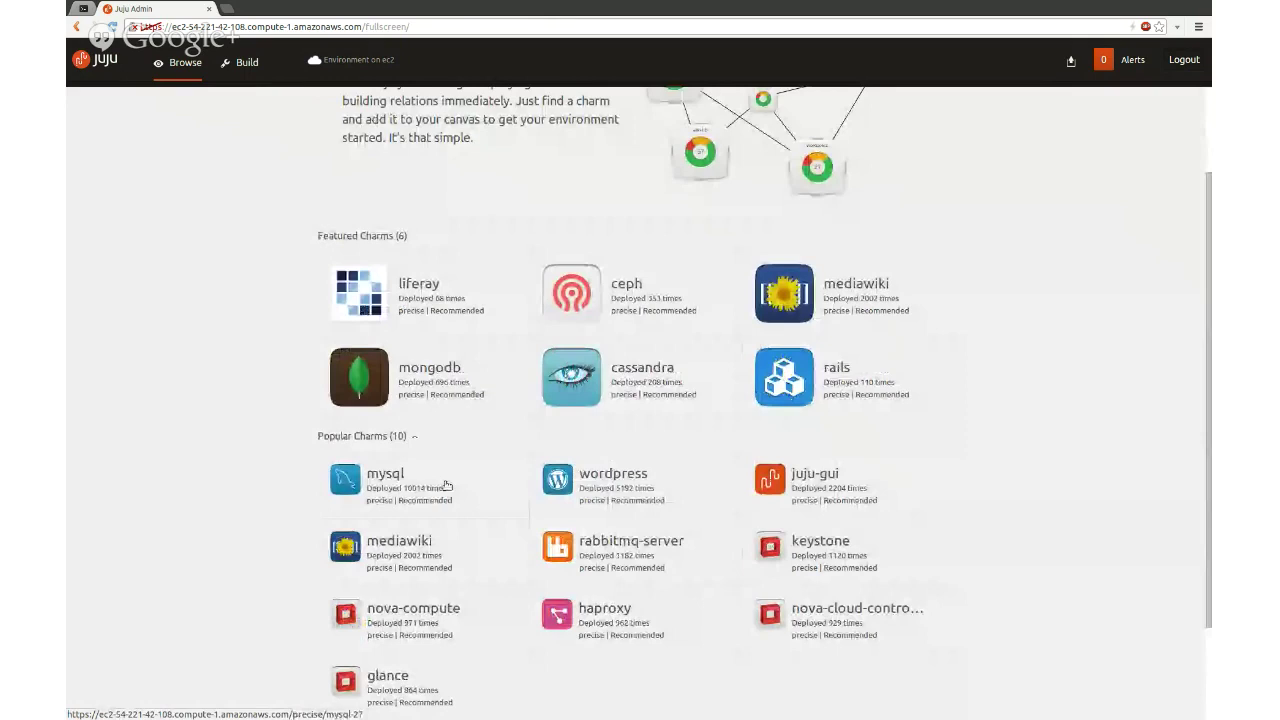
scroll(446, 486, "up", 3)
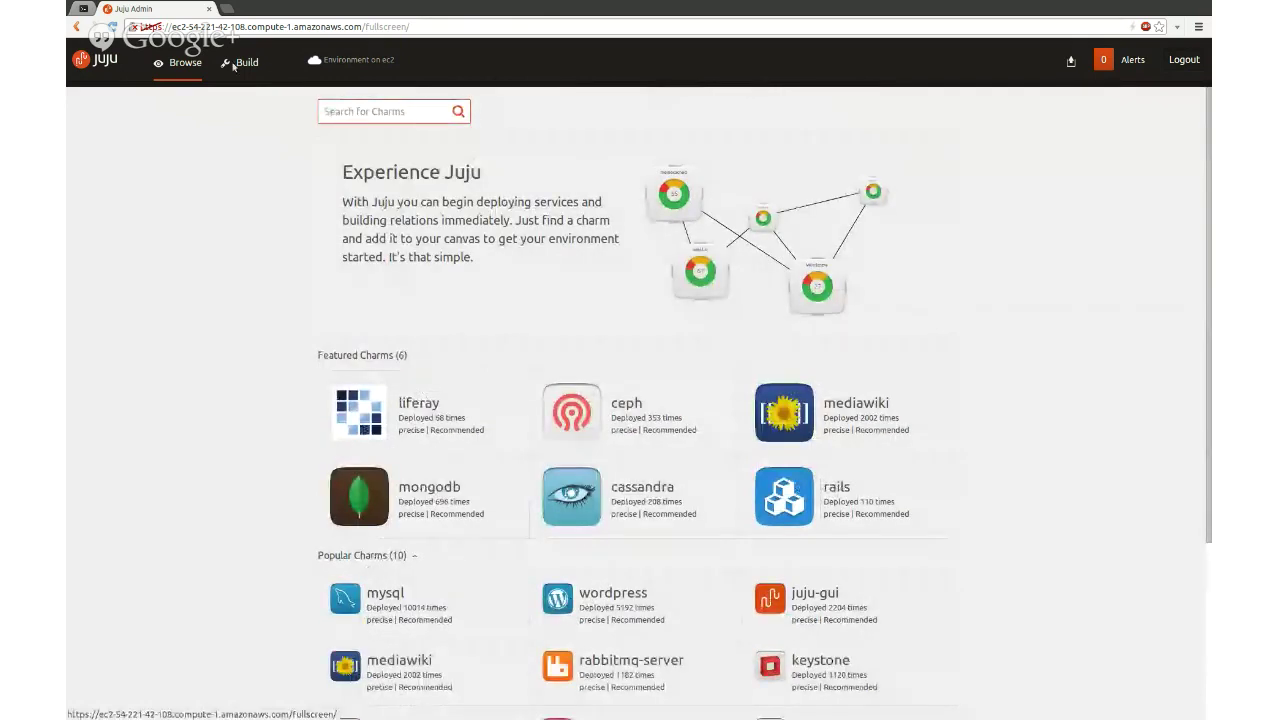
- Return to the build canvas and move the wordpress service further up, directly above mysql
left_click(240, 63)
left_click_drag(392, 253, 401, 281)
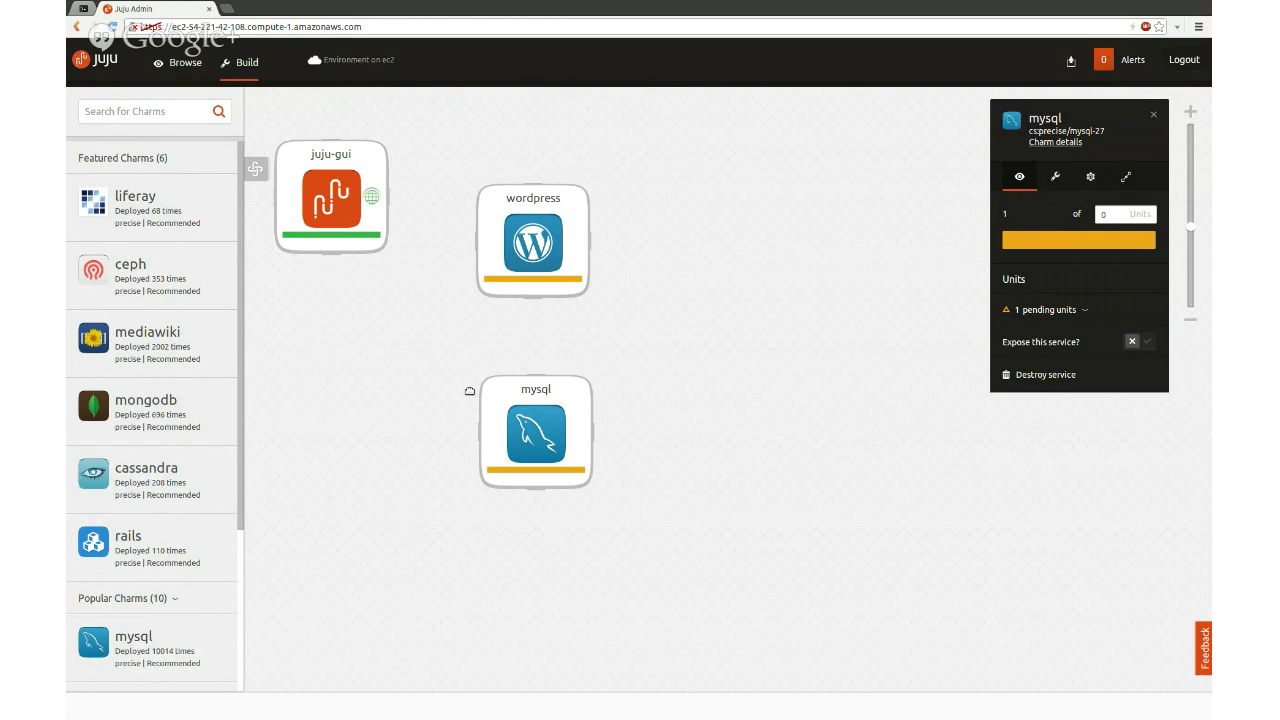
left_click_drag(521, 263, 525, 236)
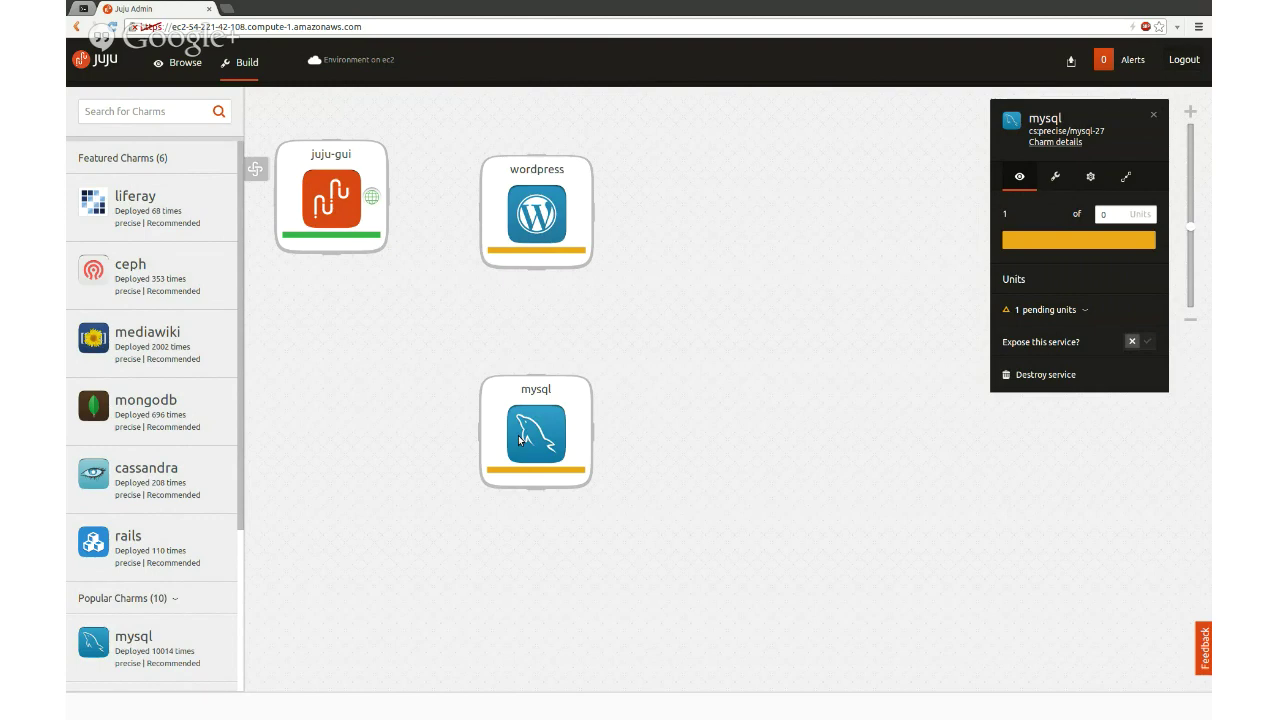
- Build a relation from the wordpress service to the mysql service
left_click(543, 208)
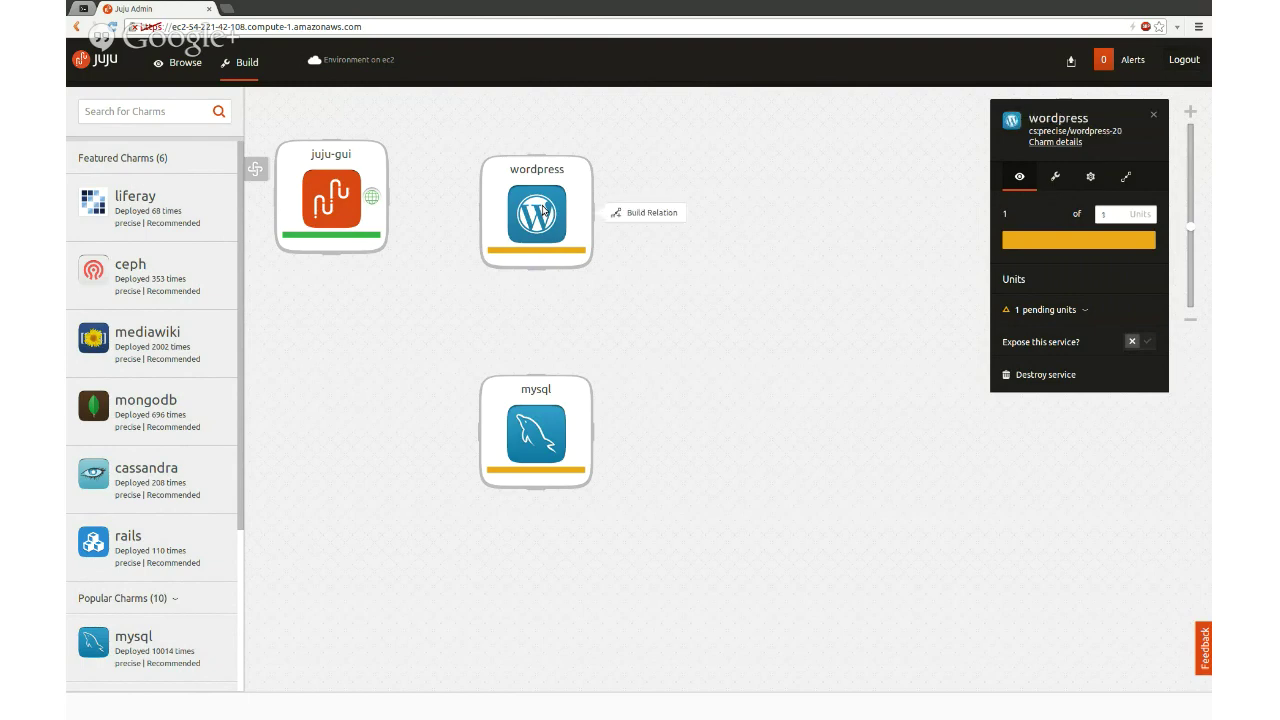
left_click(655, 211)
left_click(548, 387)
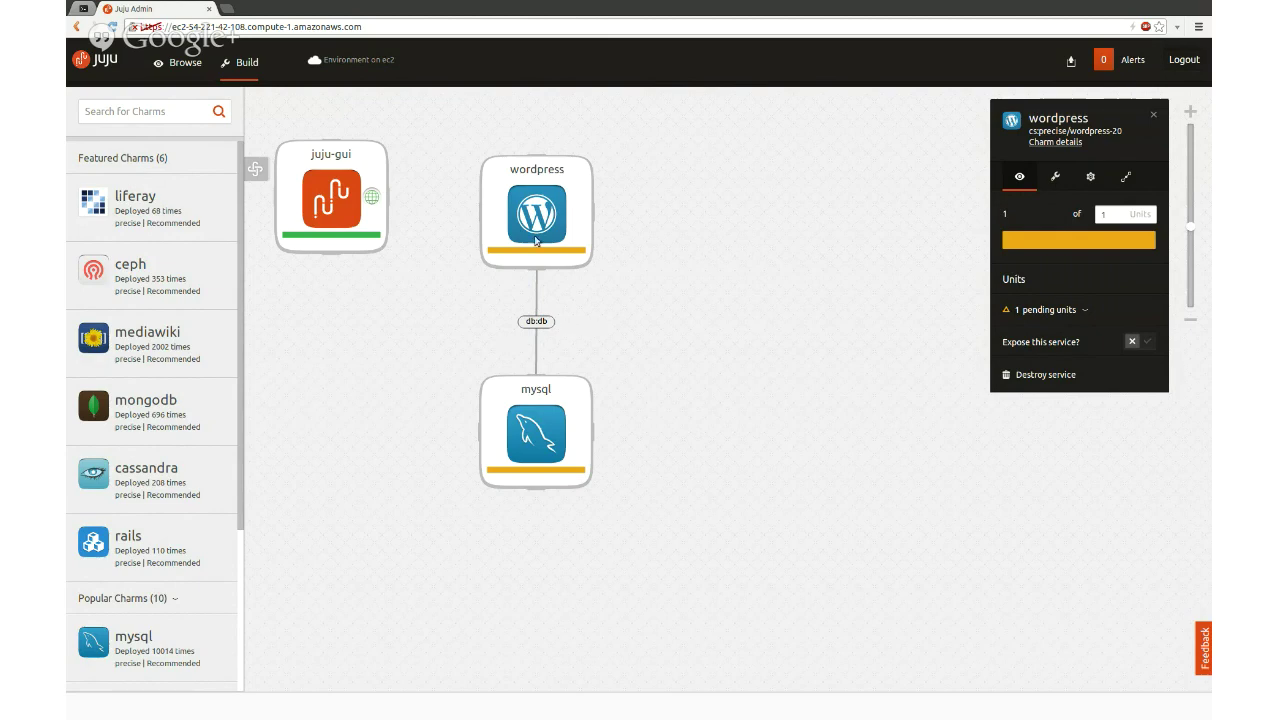
- Find the recommended mediawiki charm, add it to the canvas and deploy it with the default configuration
left_click(139, 111)
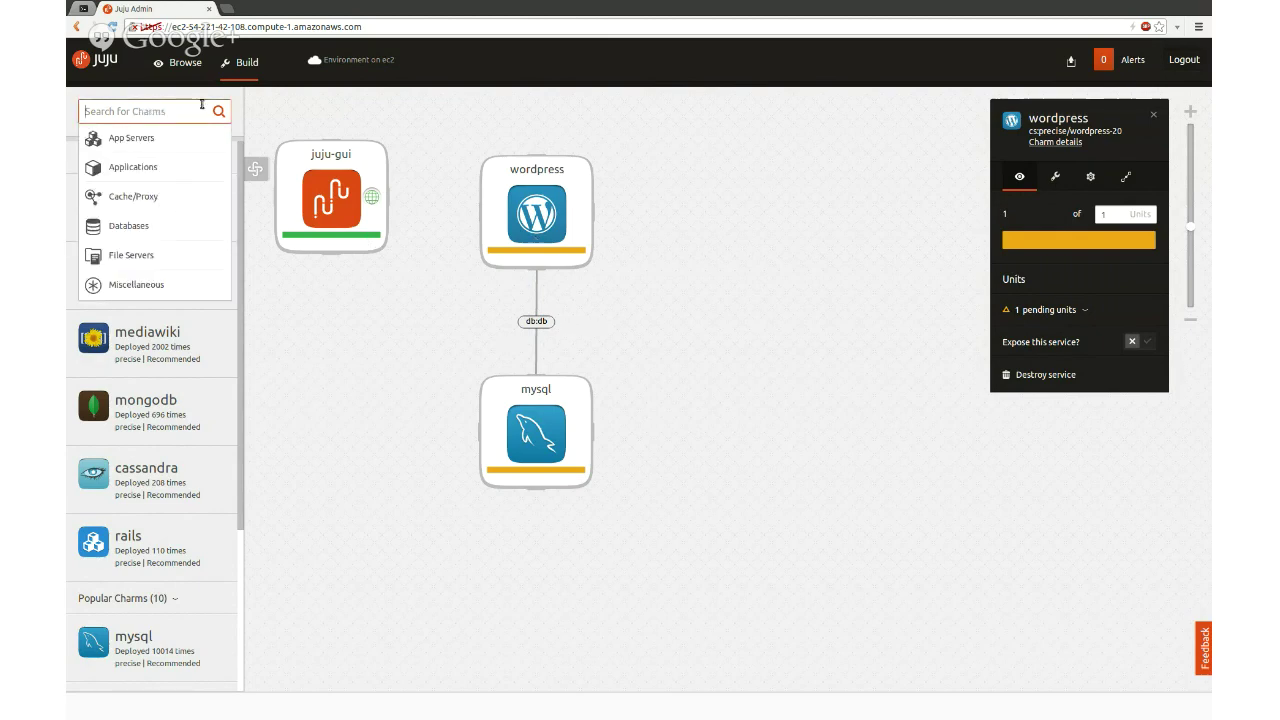
type("media")
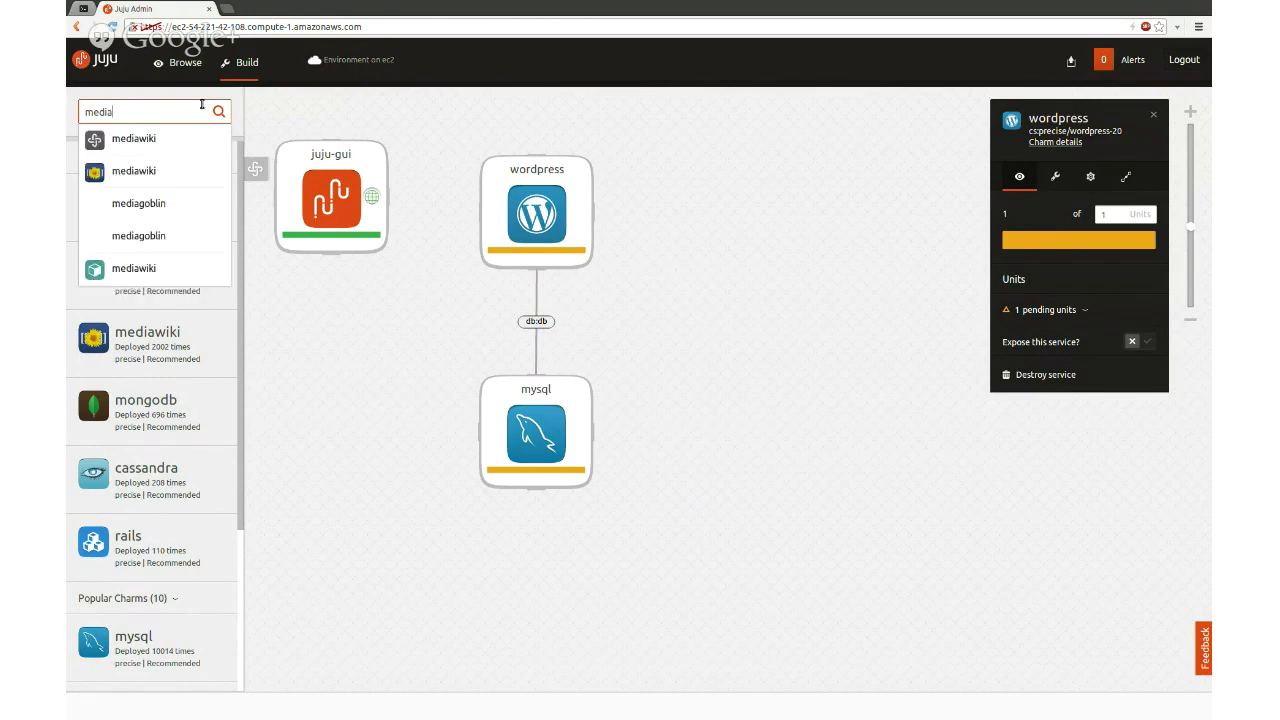
left_click(189, 172)
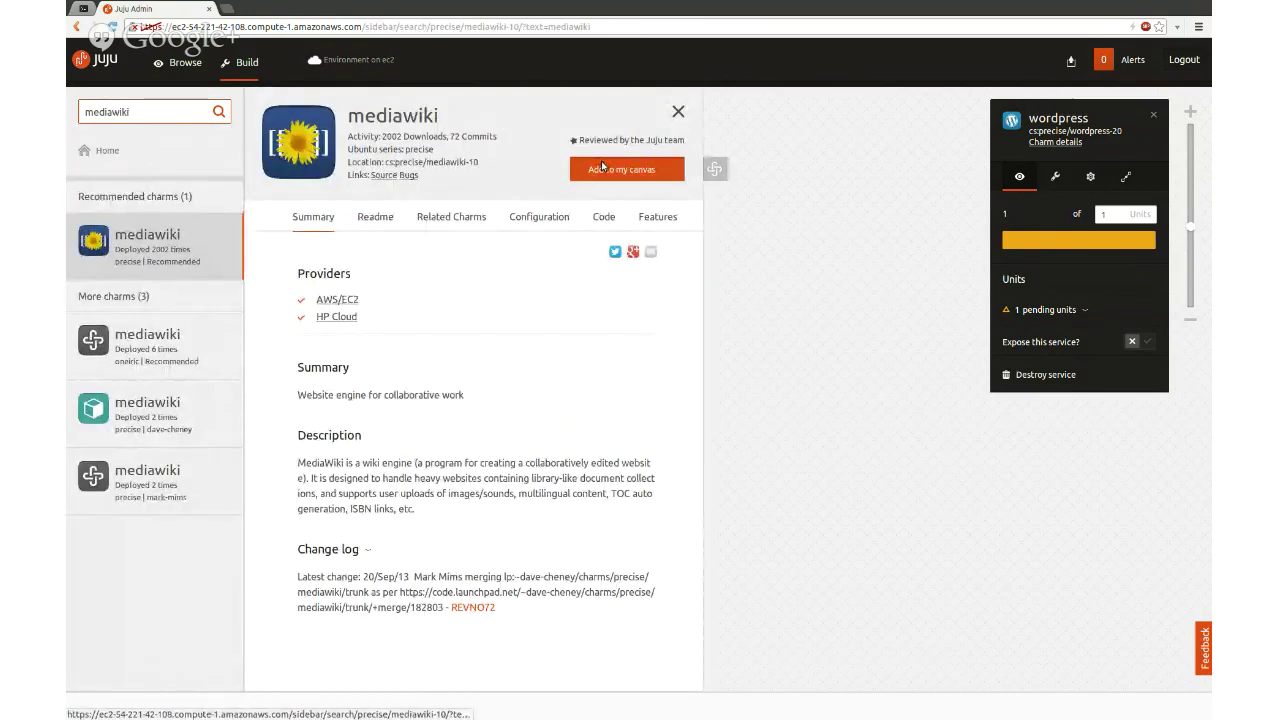
left_click(603, 167)
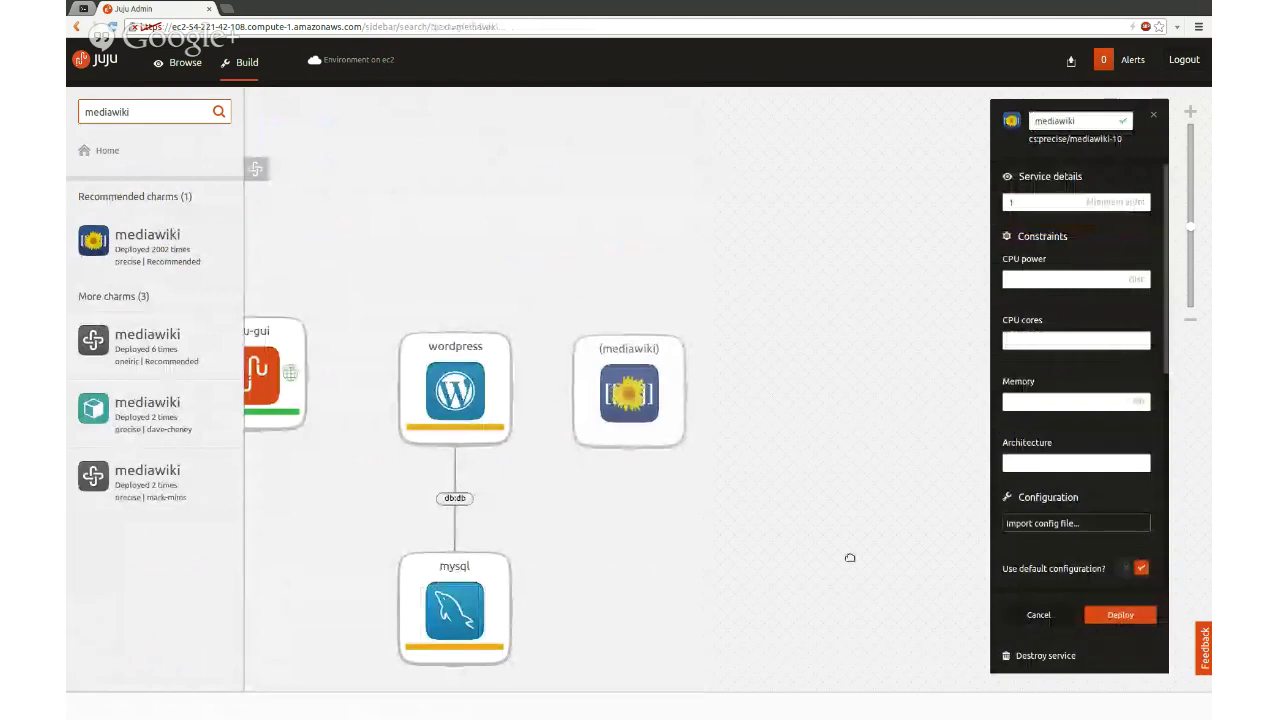
left_click_drag(657, 522, 826, 443)
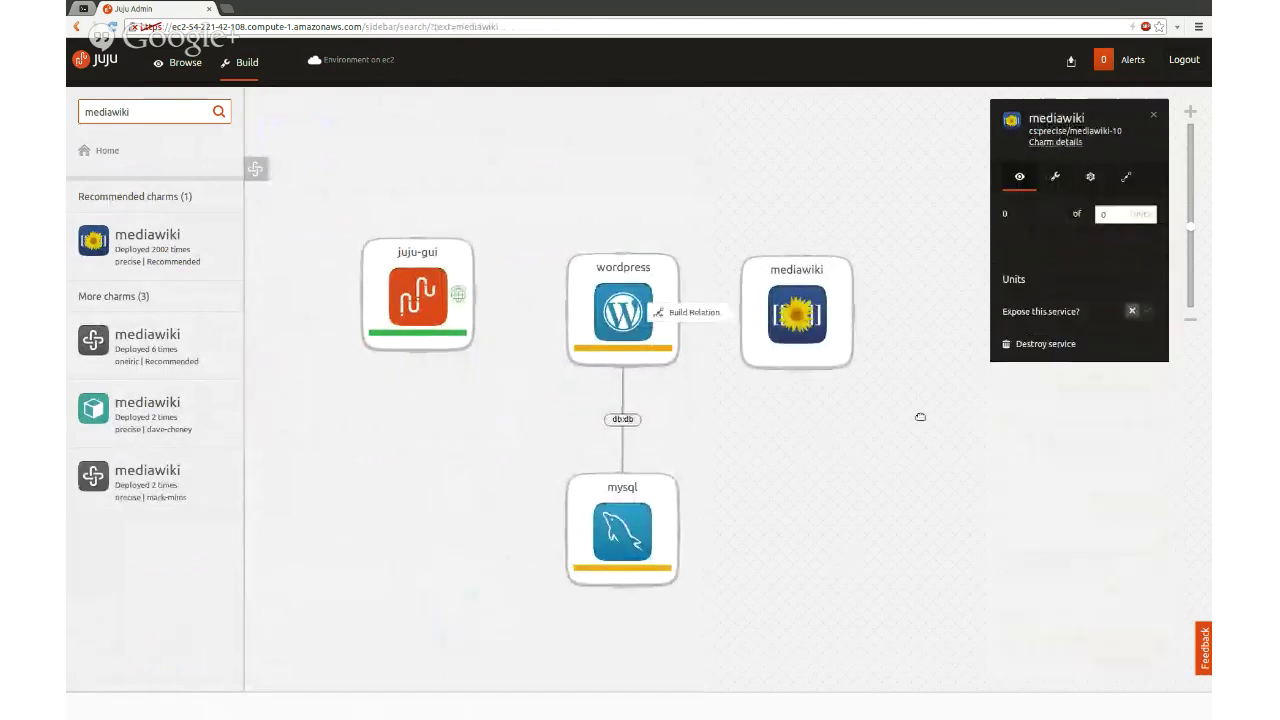
- Build a relation from mediawiki to mysql using the relation type mediawiki:db to mysql:db
left_click_drag(711, 337, 655, 517)
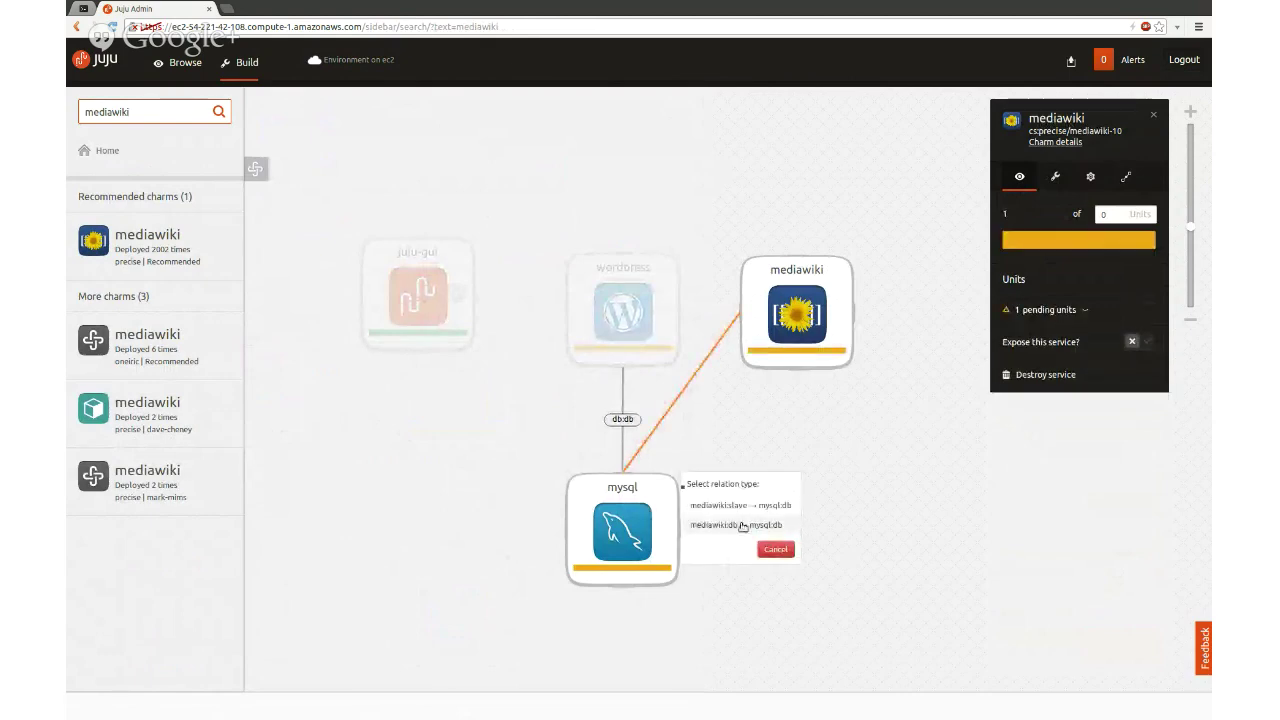
left_click(742, 526)
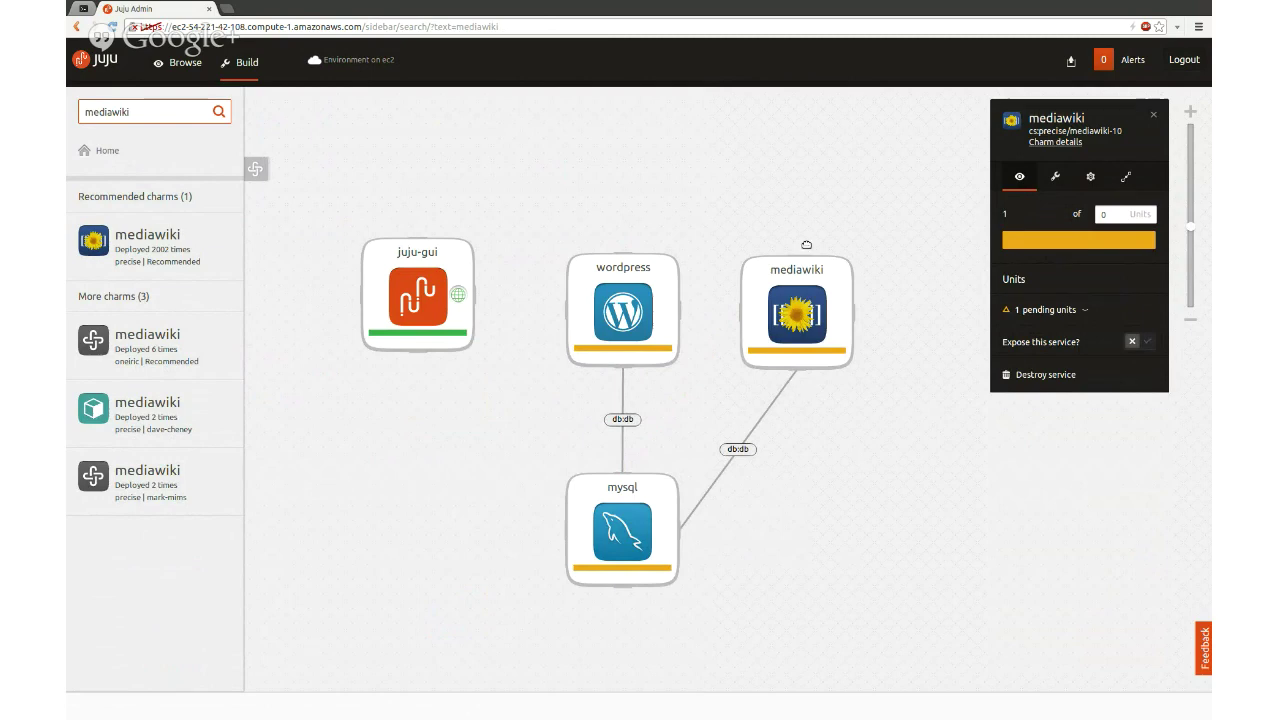
left_click_drag(808, 246, 747, 155)
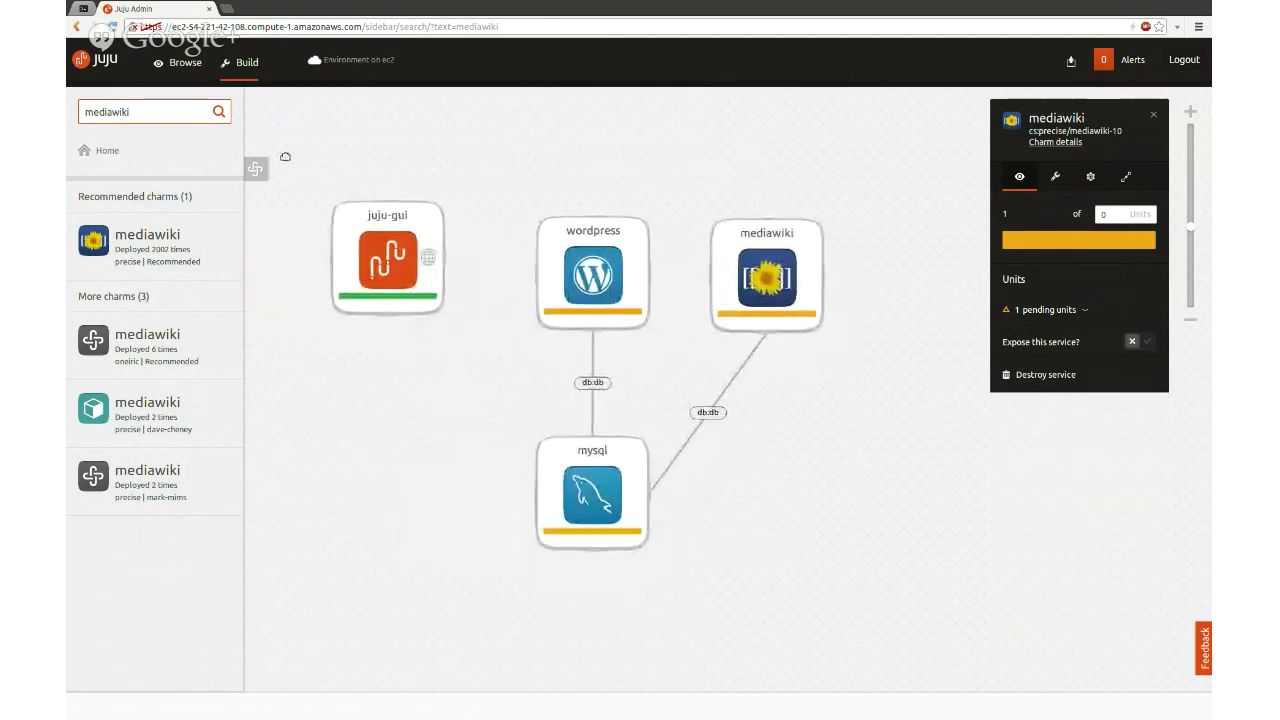
- Find the discourse charm precise/discourse-21, add it to the canvas and deploy it with the default configuration
double_click(179, 110)
type("discourse")
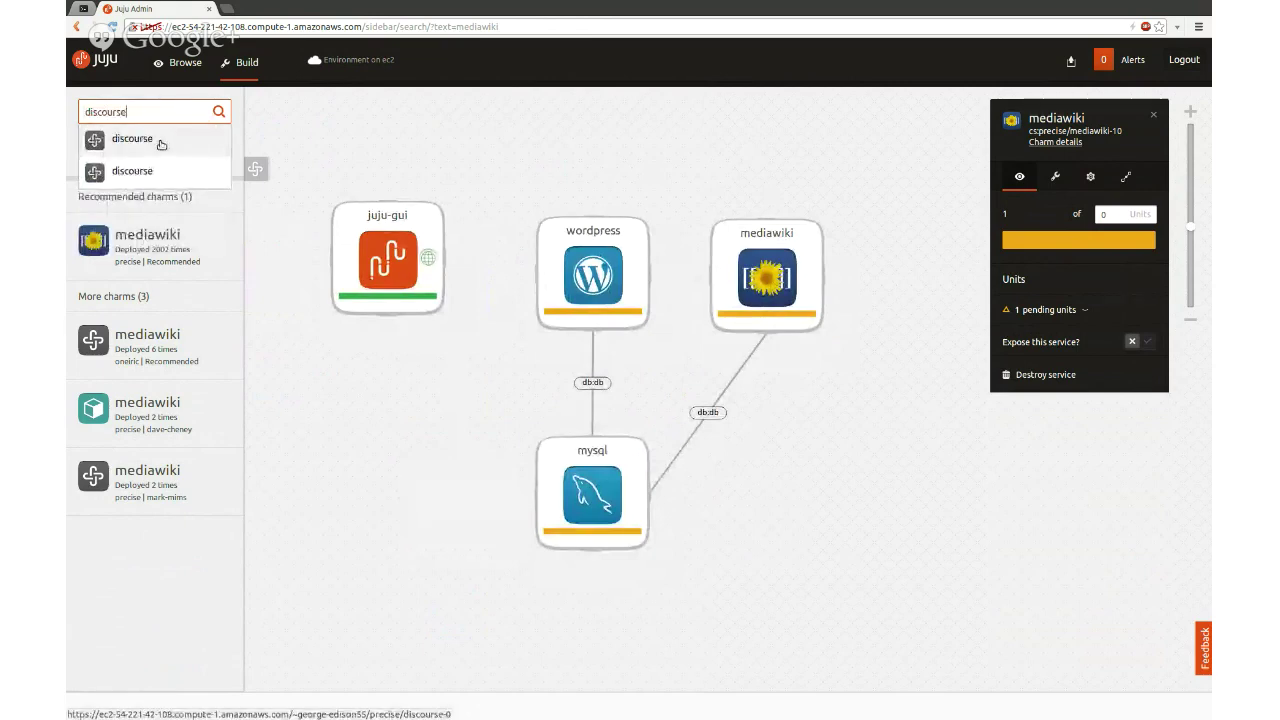
left_click(158, 140)
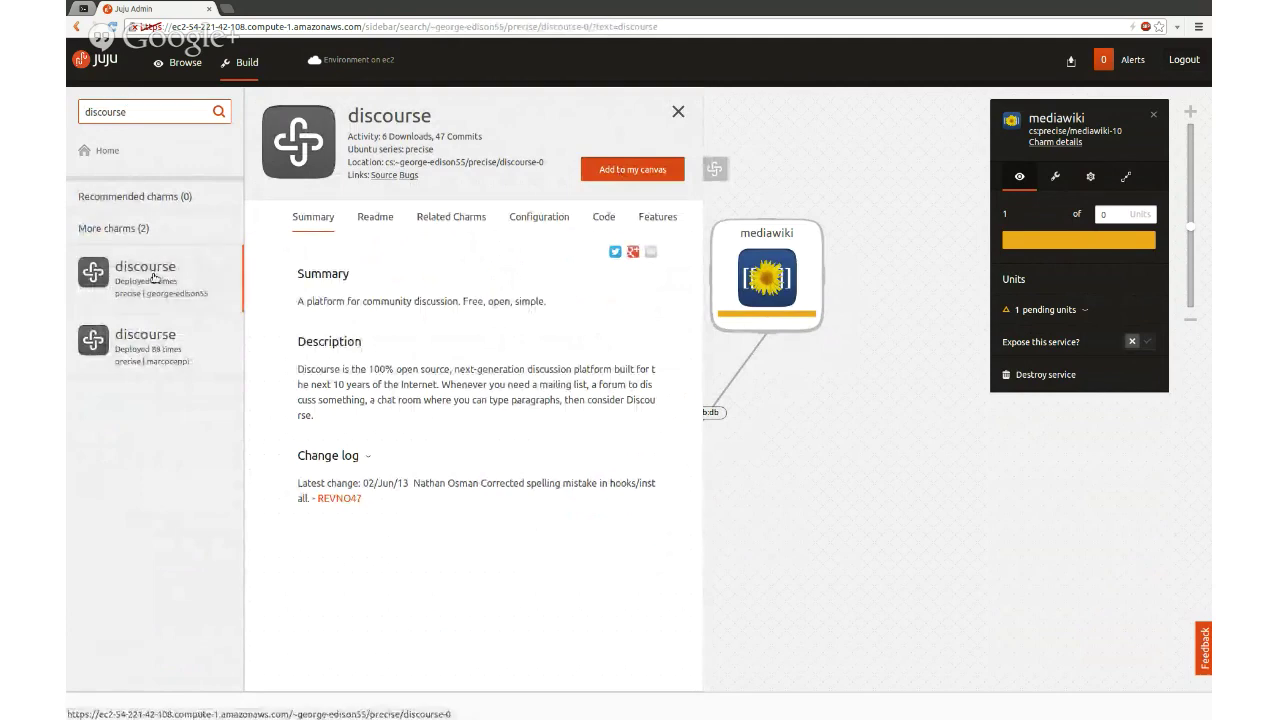
left_click(147, 342)
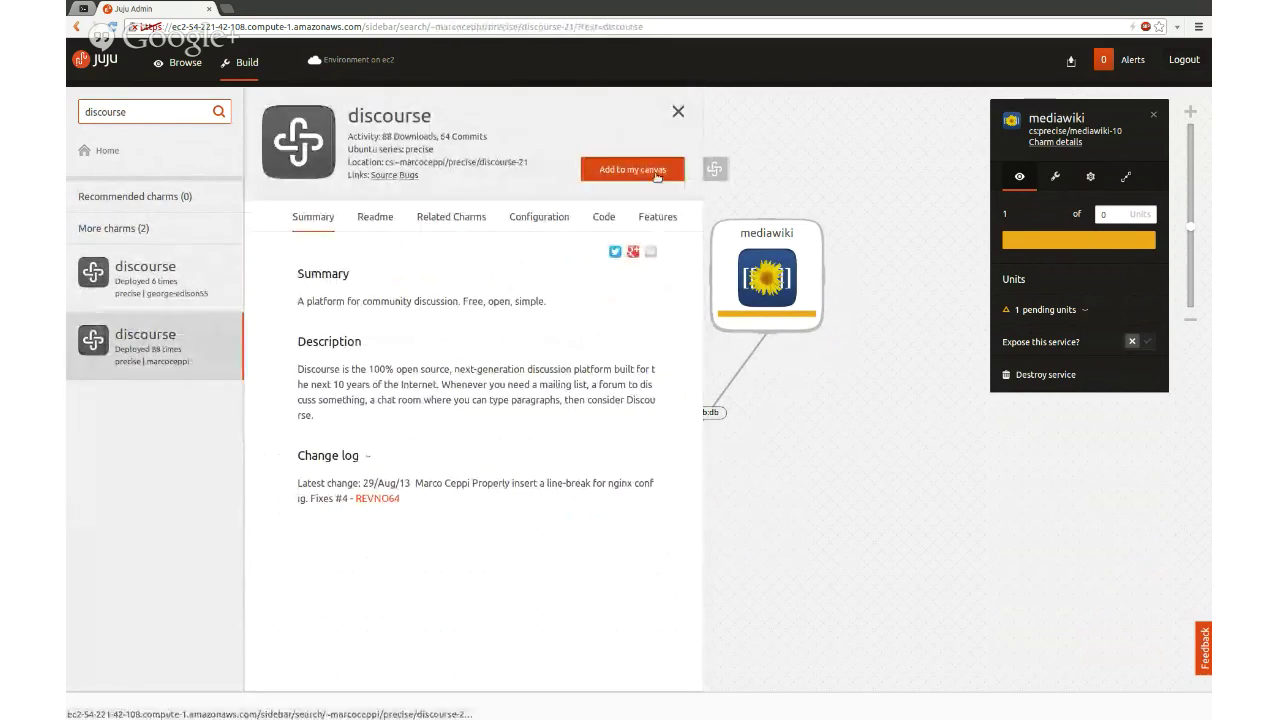
left_click(656, 172)
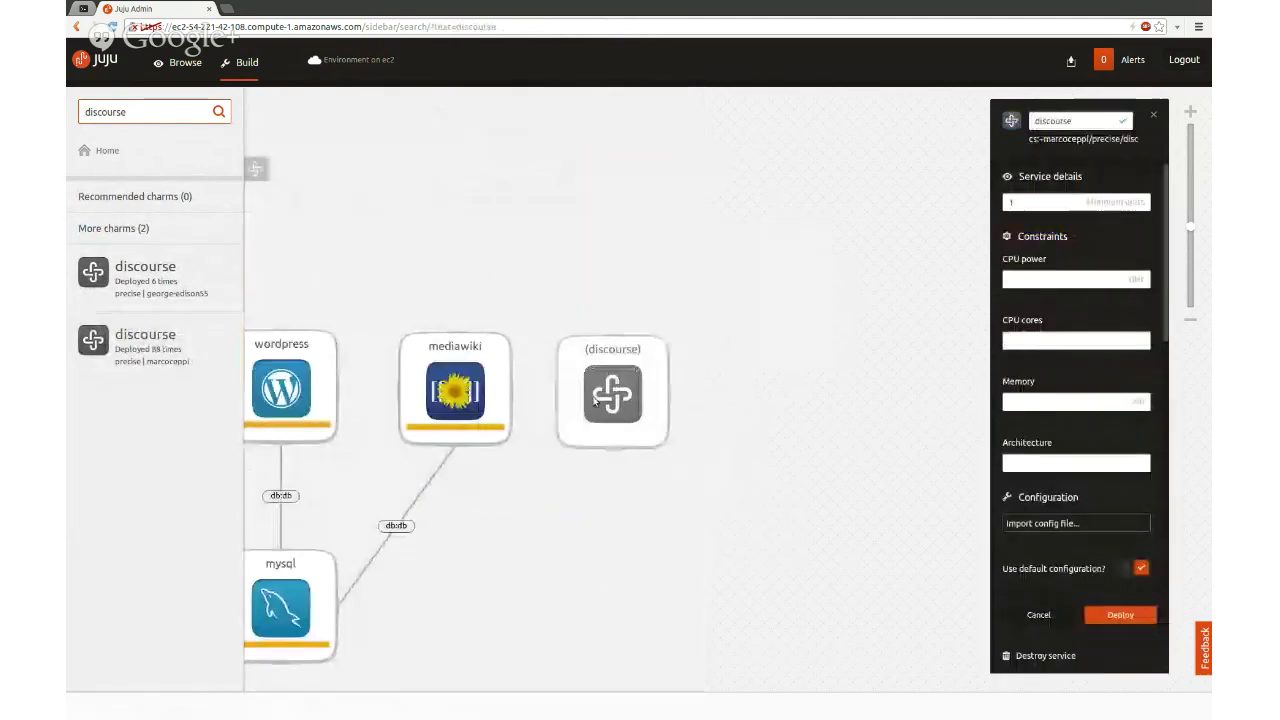
left_click(1107, 614)
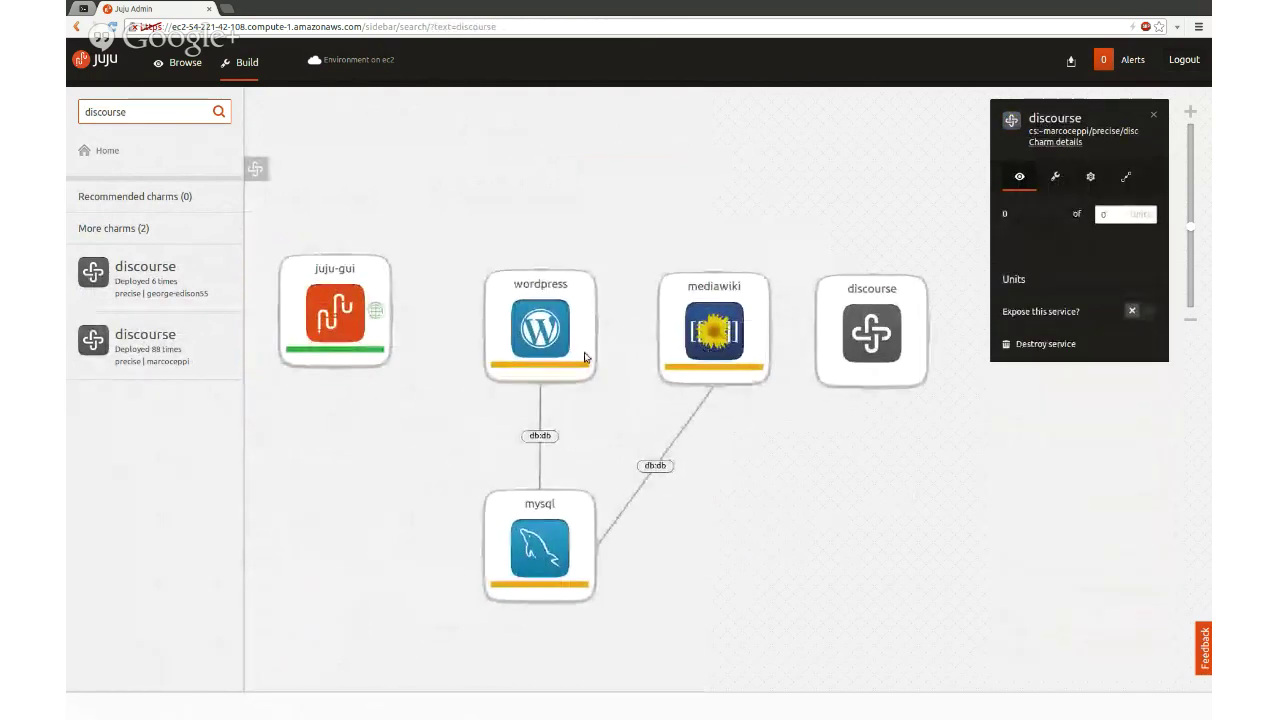
- Find the recommended postgresql charm, add it to the canvas and deploy it with the default configuration
double_click(199, 119)
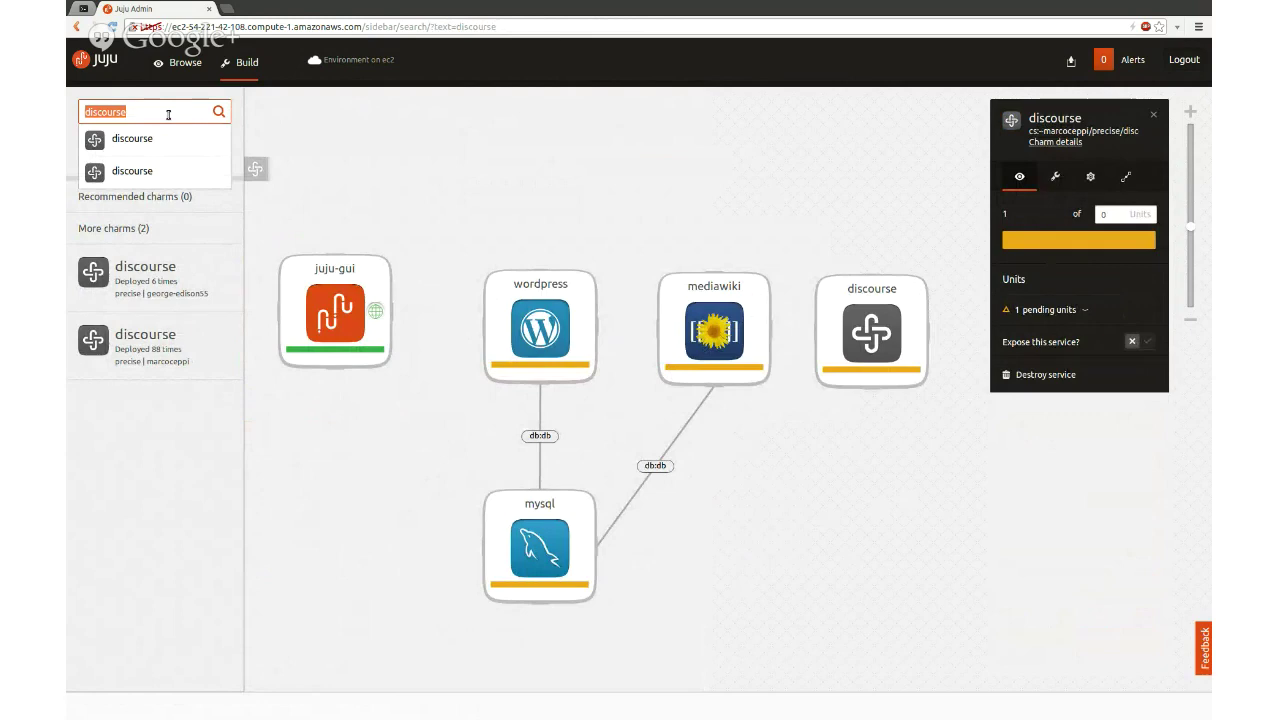
type("posgtr")
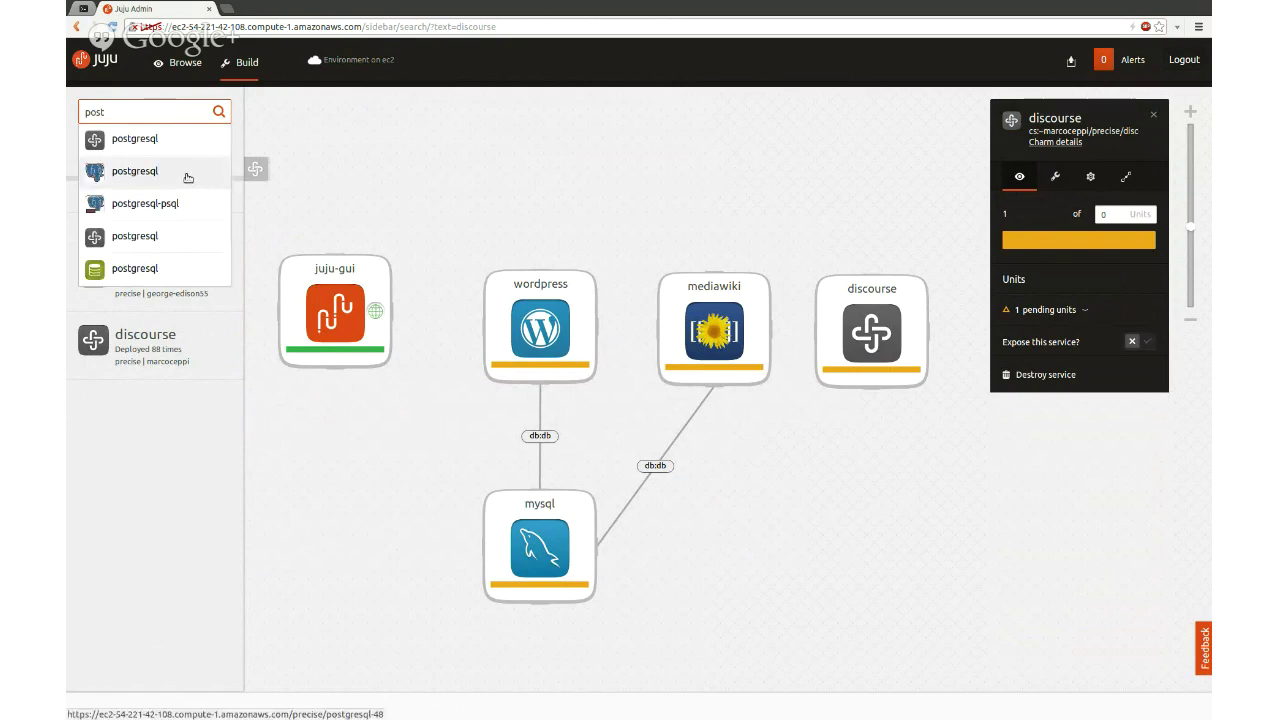
left_click(185, 175)
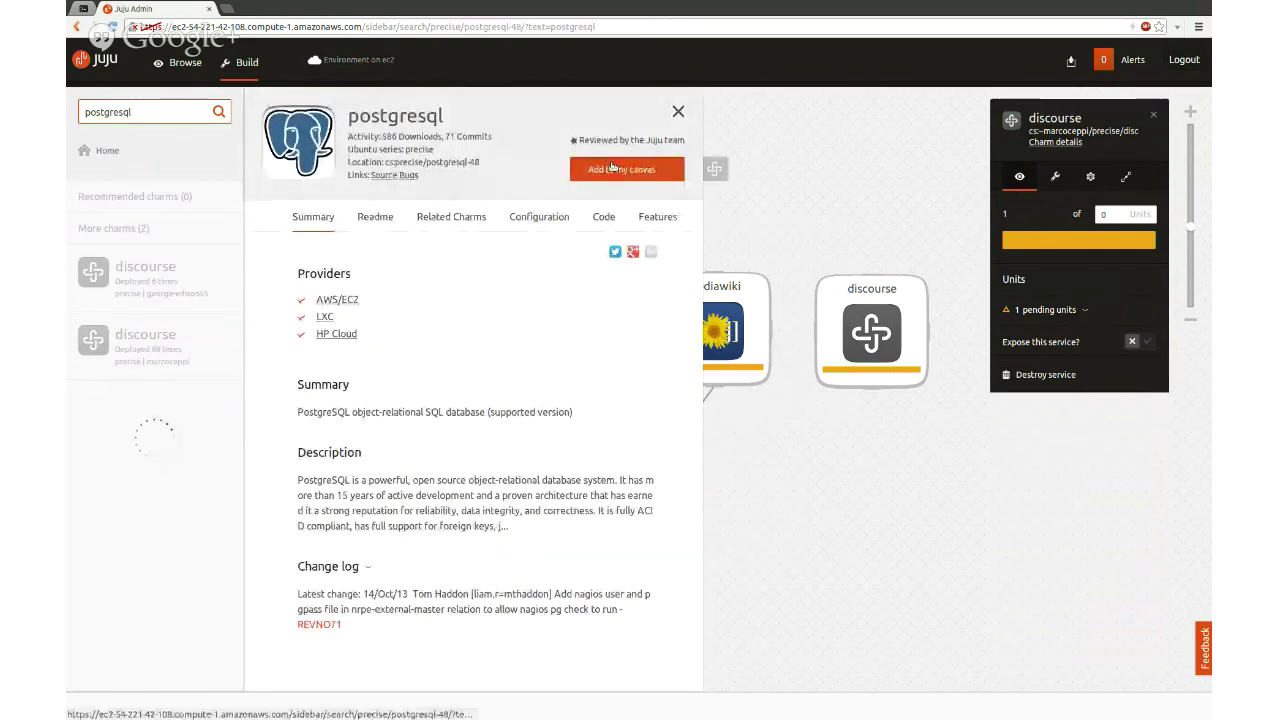
left_click(614, 168)
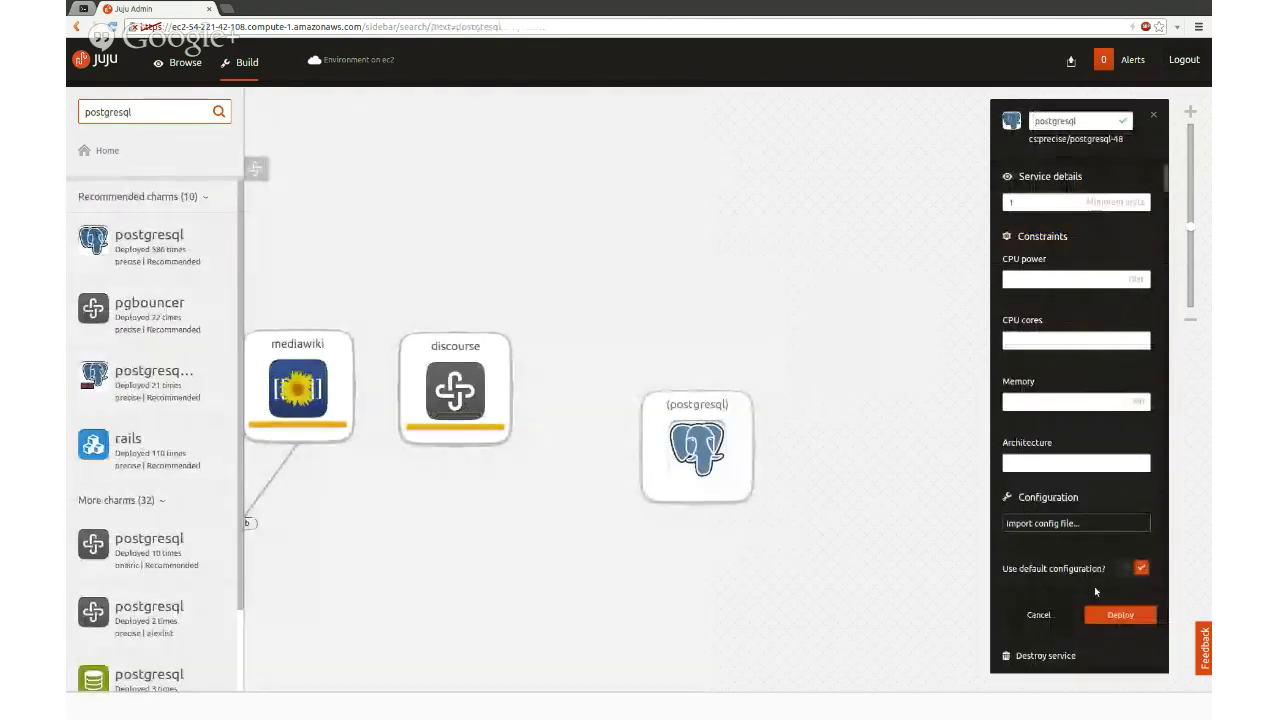
left_click(1108, 615)
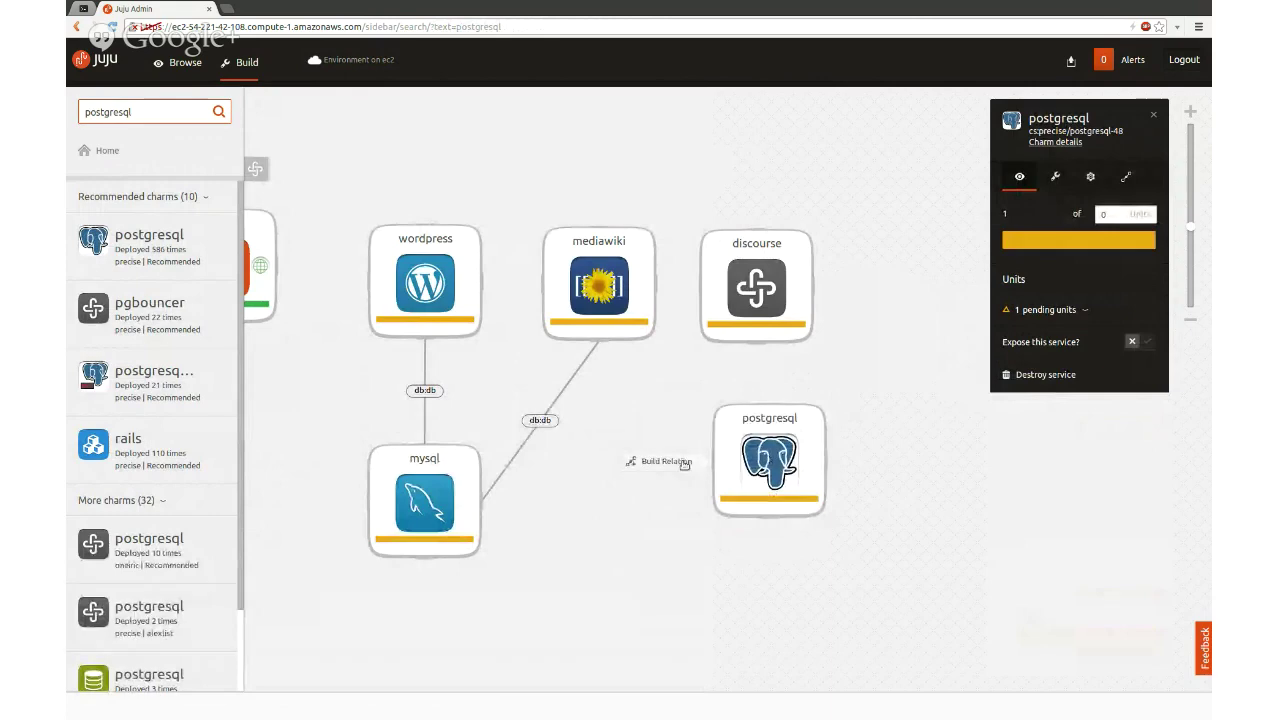
- Build a relation from postgresql to discourse using the relation type postgresql:db-admin to discourse:db
left_click_drag(684, 464, 756, 290)
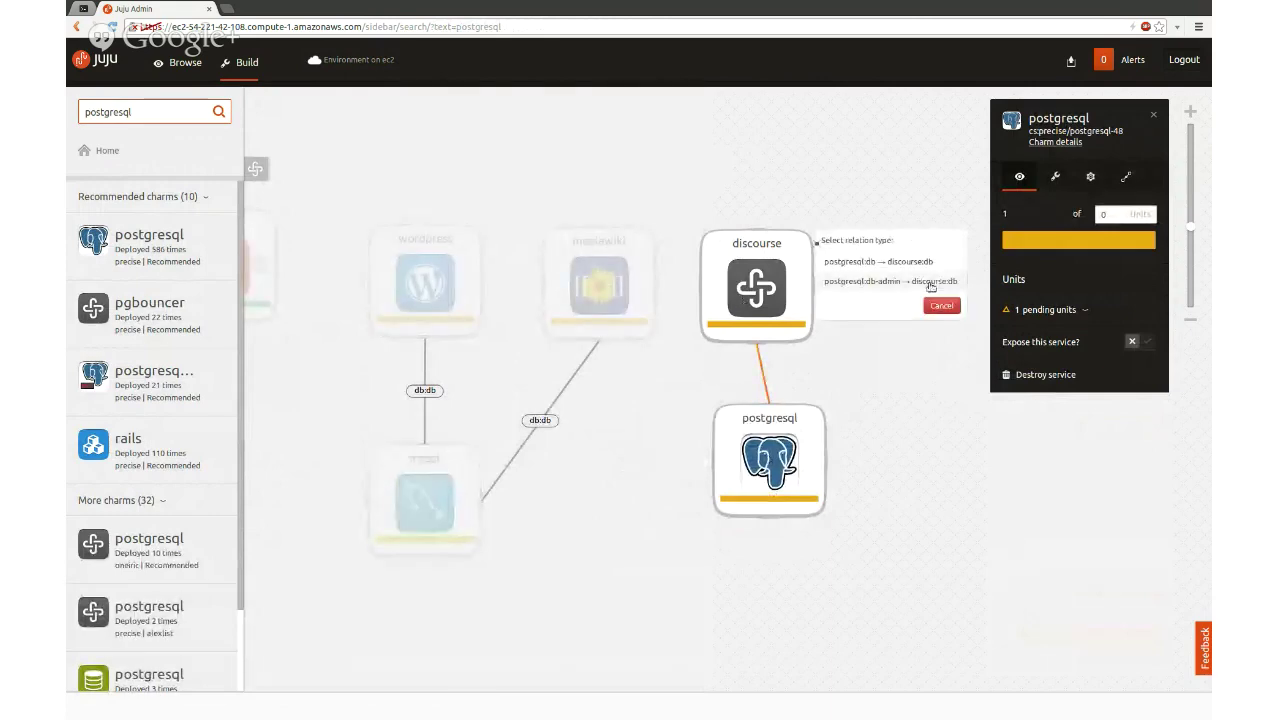
left_click(930, 283)
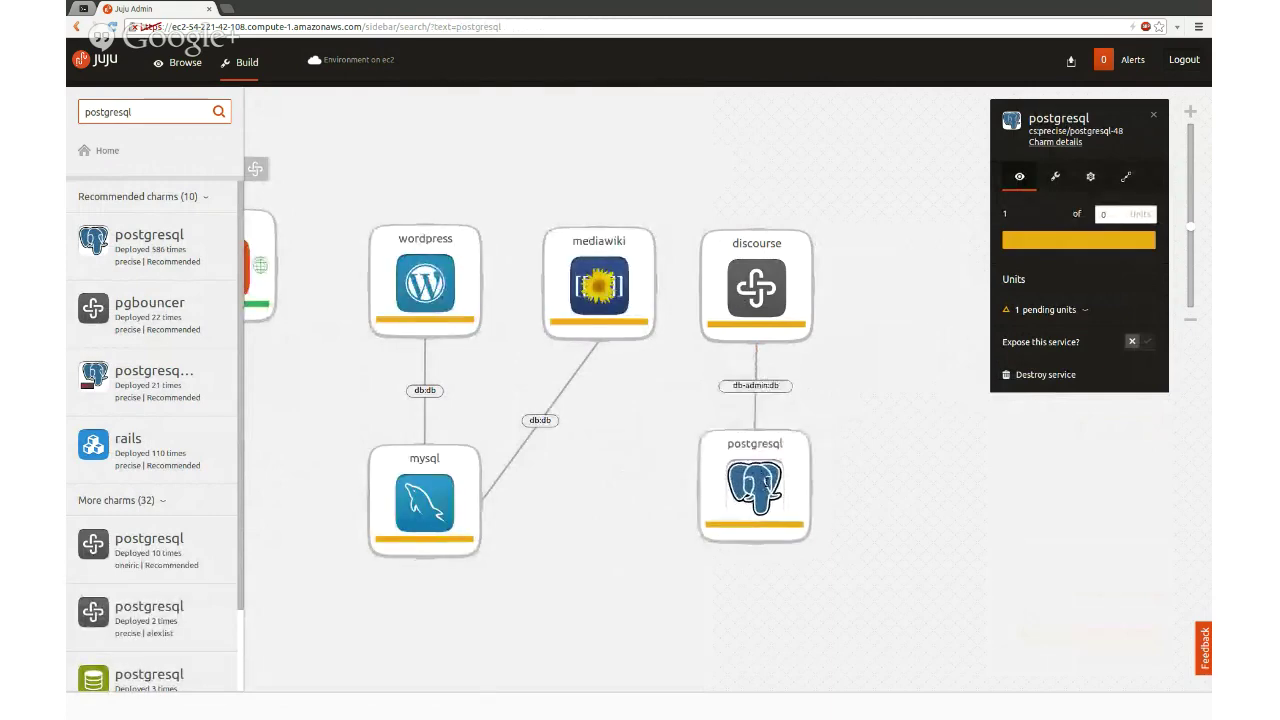
left_click_drag(560, 463, 752, 540)
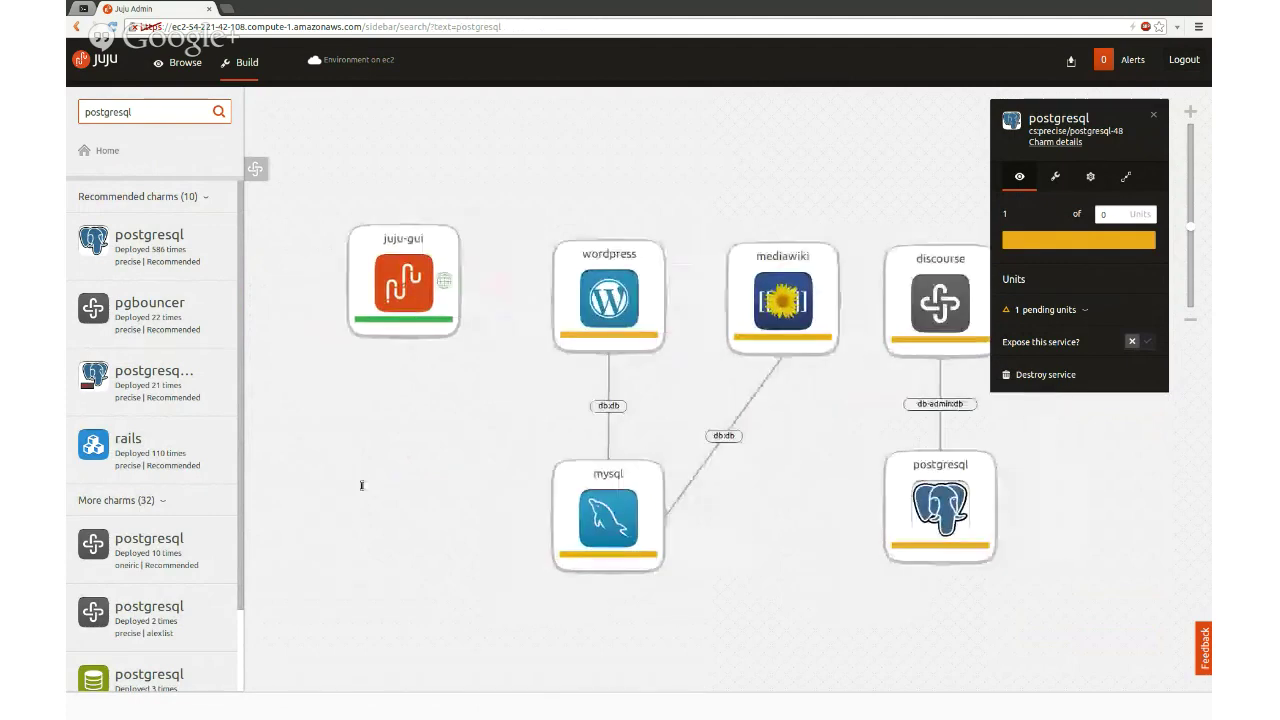
- Deploy the recommended rails charm with the default configuration and review the service's constraints and configuration settings
left_click(98, 452)
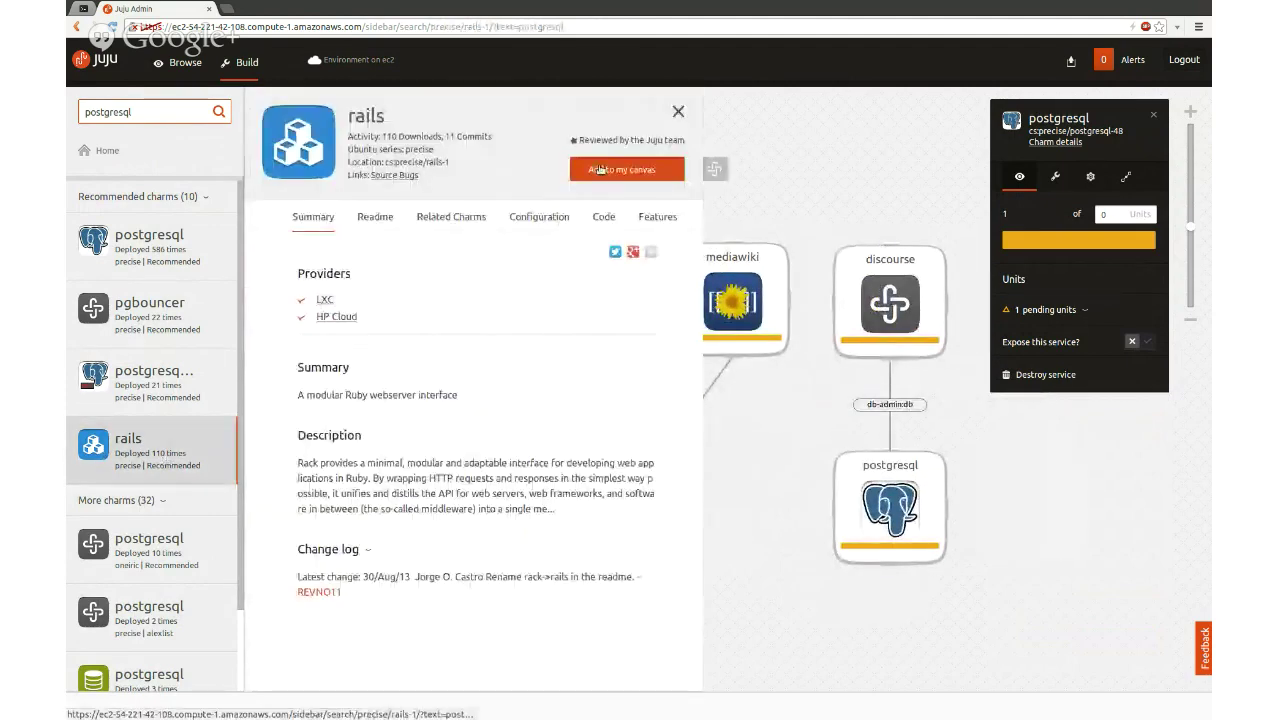
left_click(607, 171)
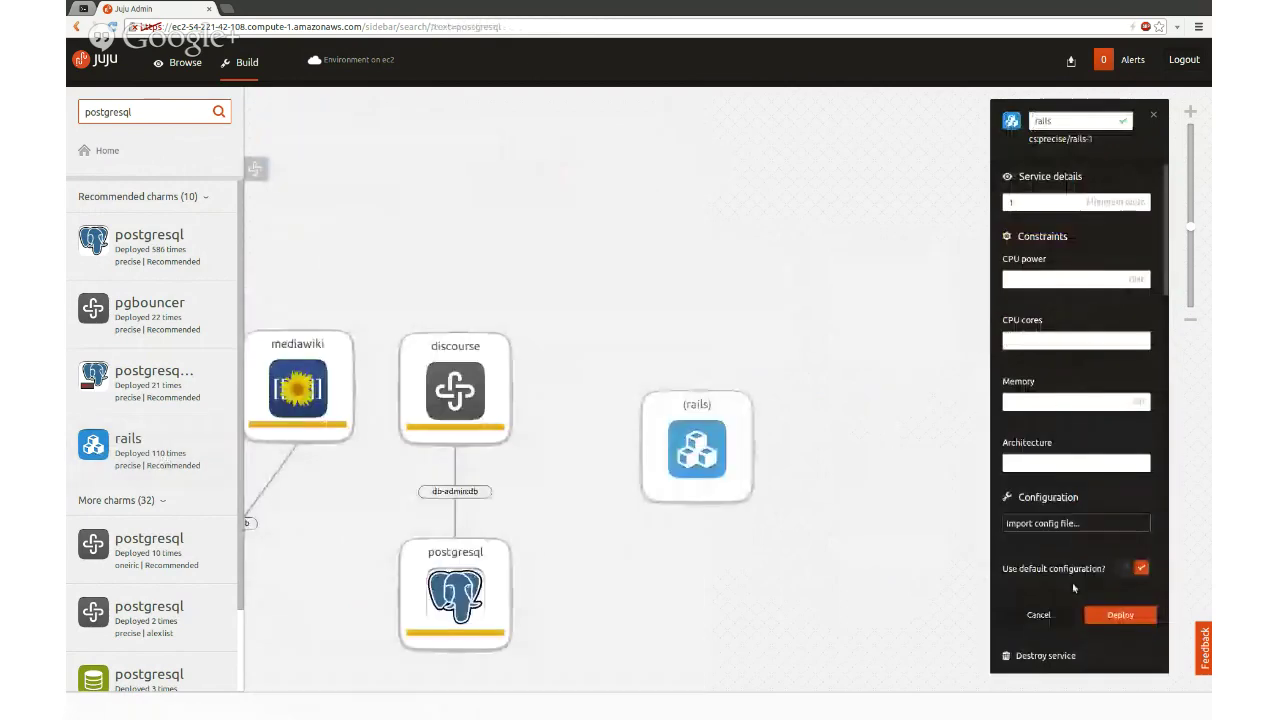
left_click(1110, 616)
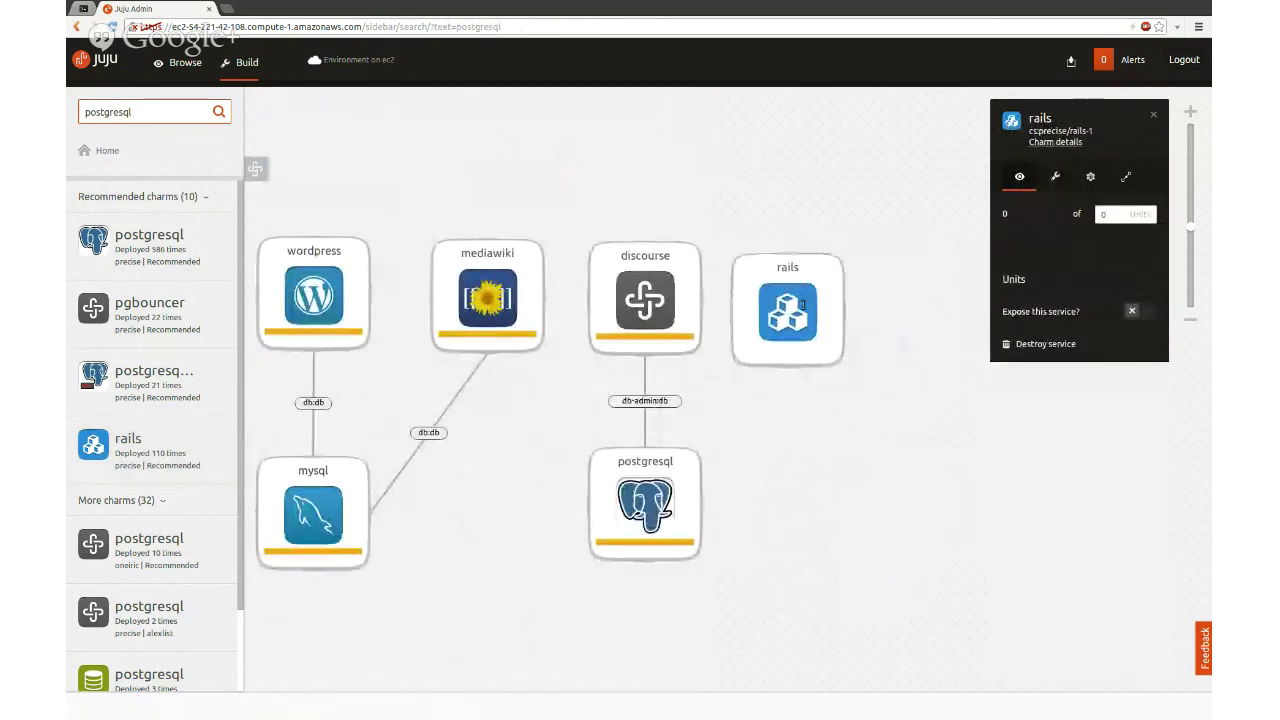
left_click(1091, 177)
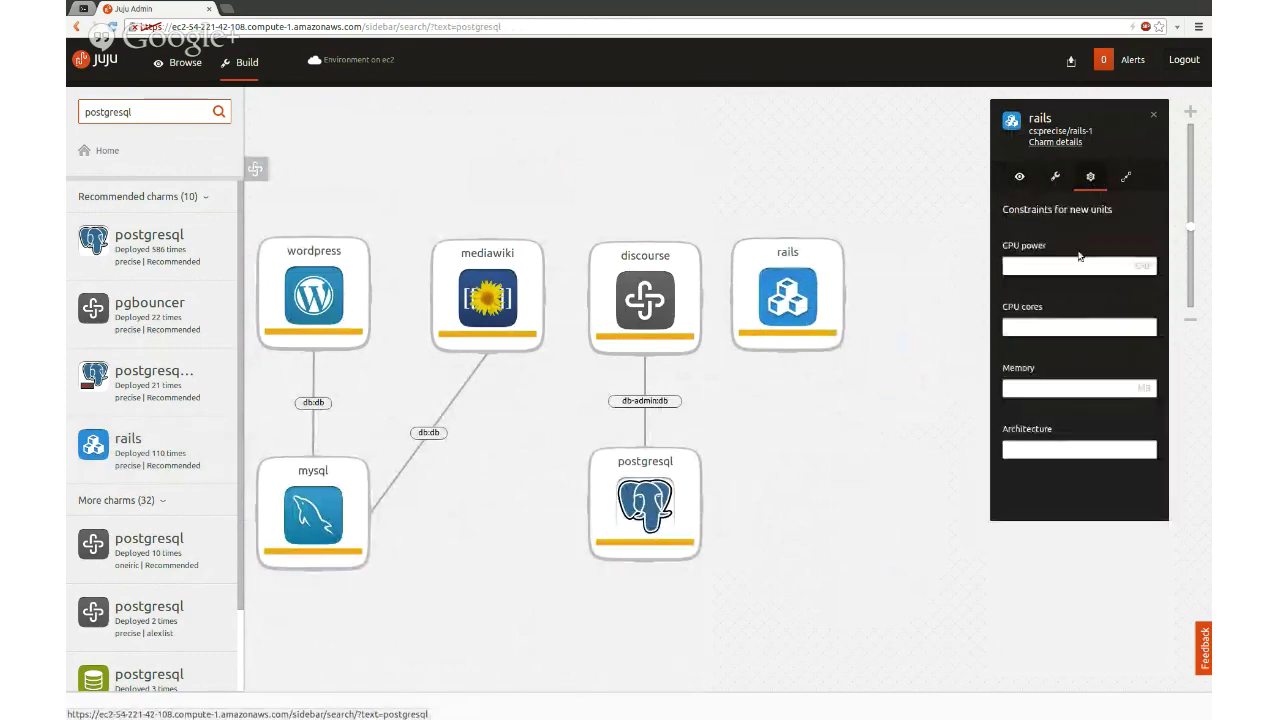
left_click(1057, 176)
scroll(1076, 430, "down", 5)
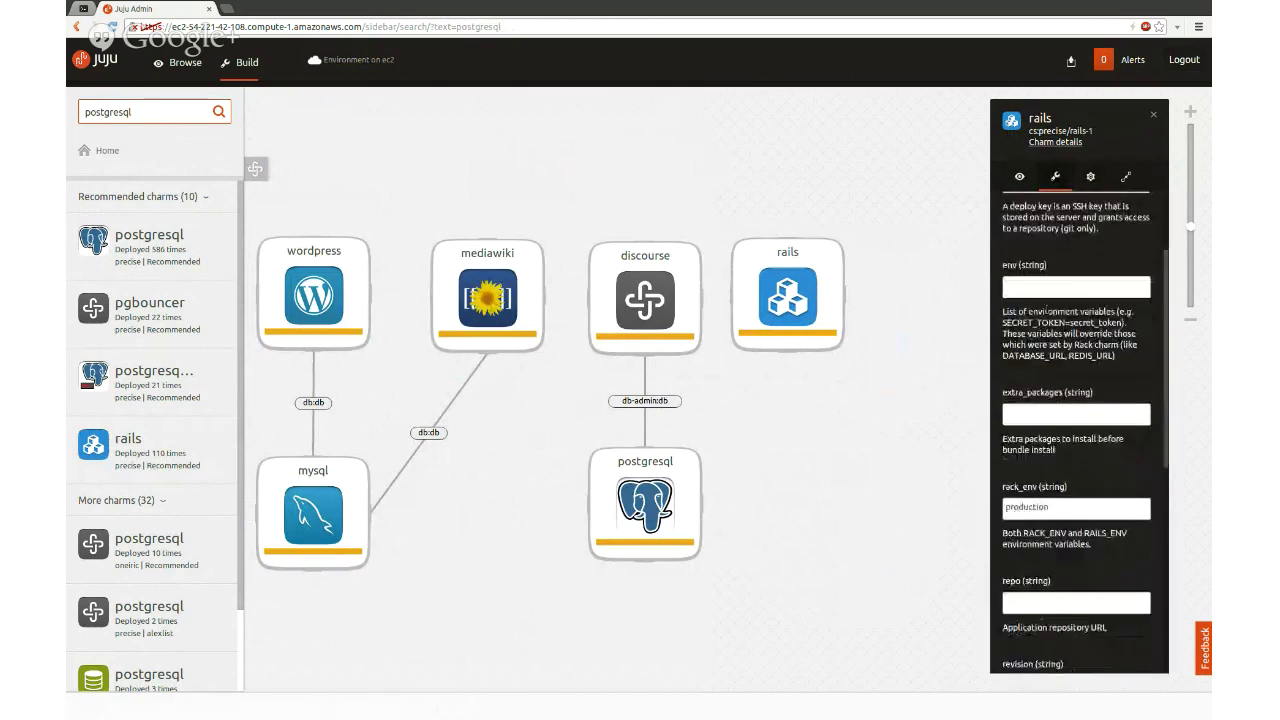
scroll(1047, 314, "down", 4)
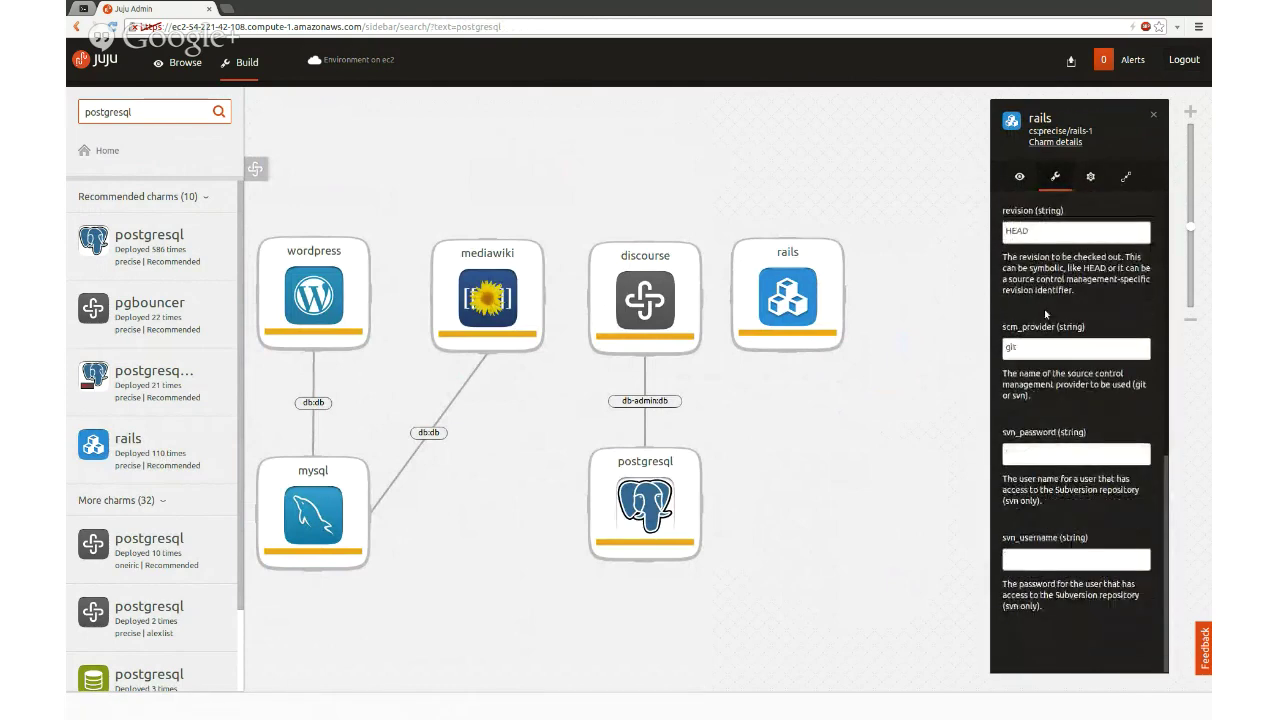
scroll(1044, 311, "up", 3)
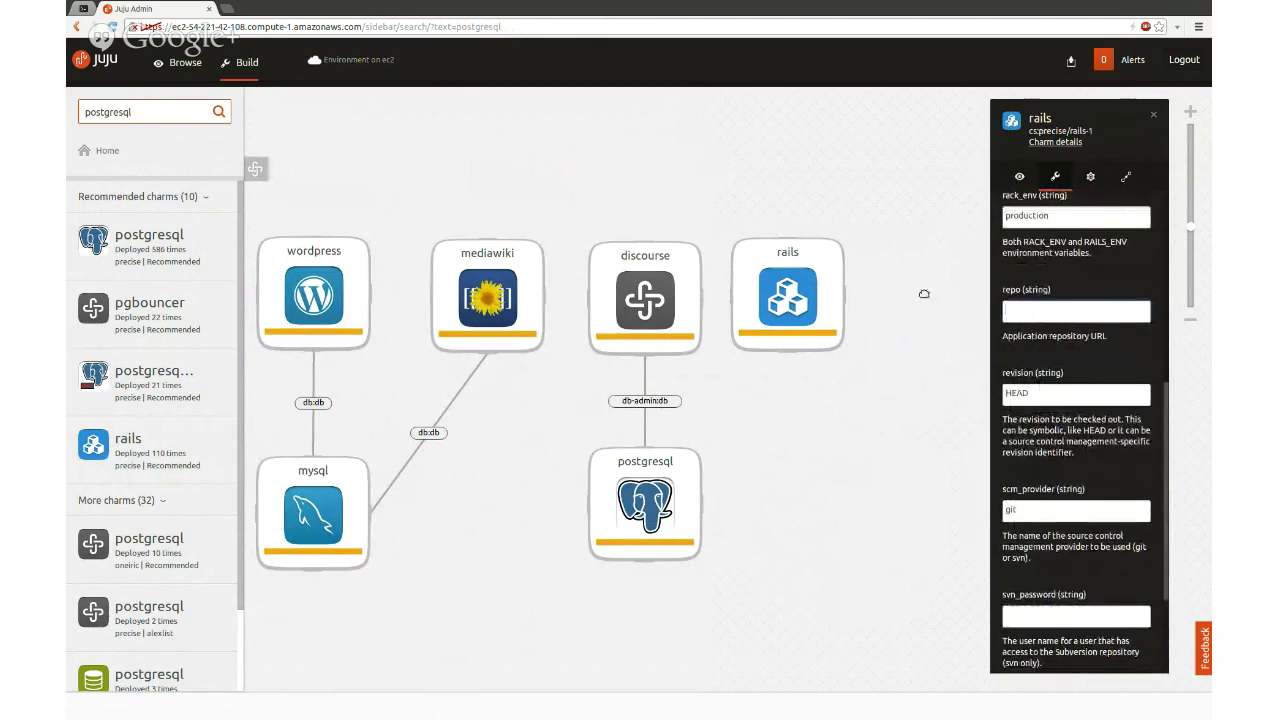
- Build a relation from rails to postgresql using the relation type rails:postgresql to postgresql:db
mouse_move(648, 298)
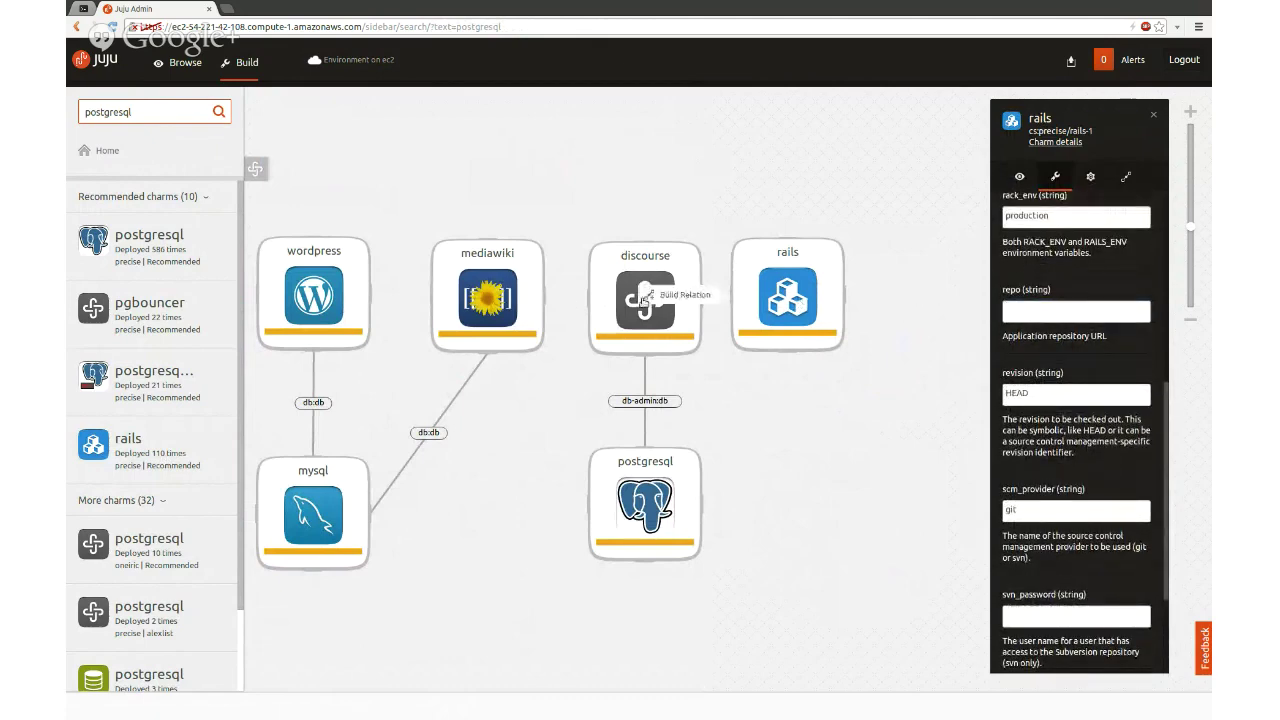
left_click_drag(788, 300, 690, 505)
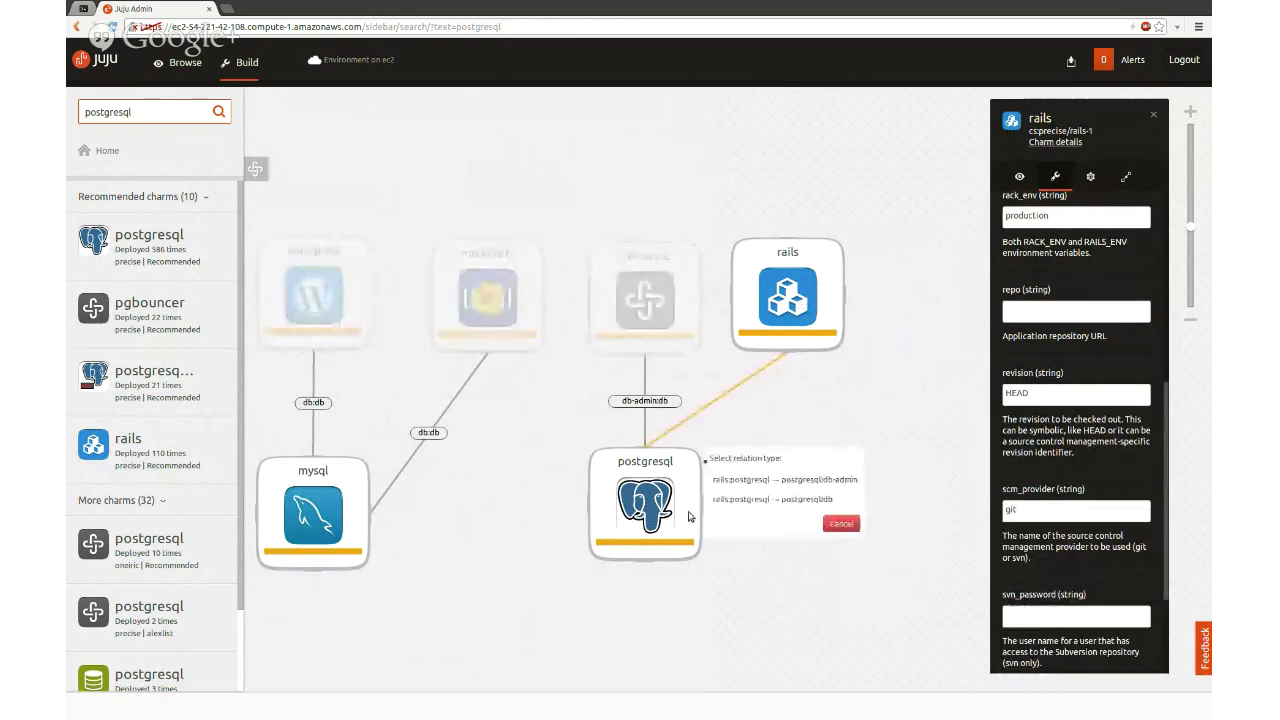
left_click(806, 498)
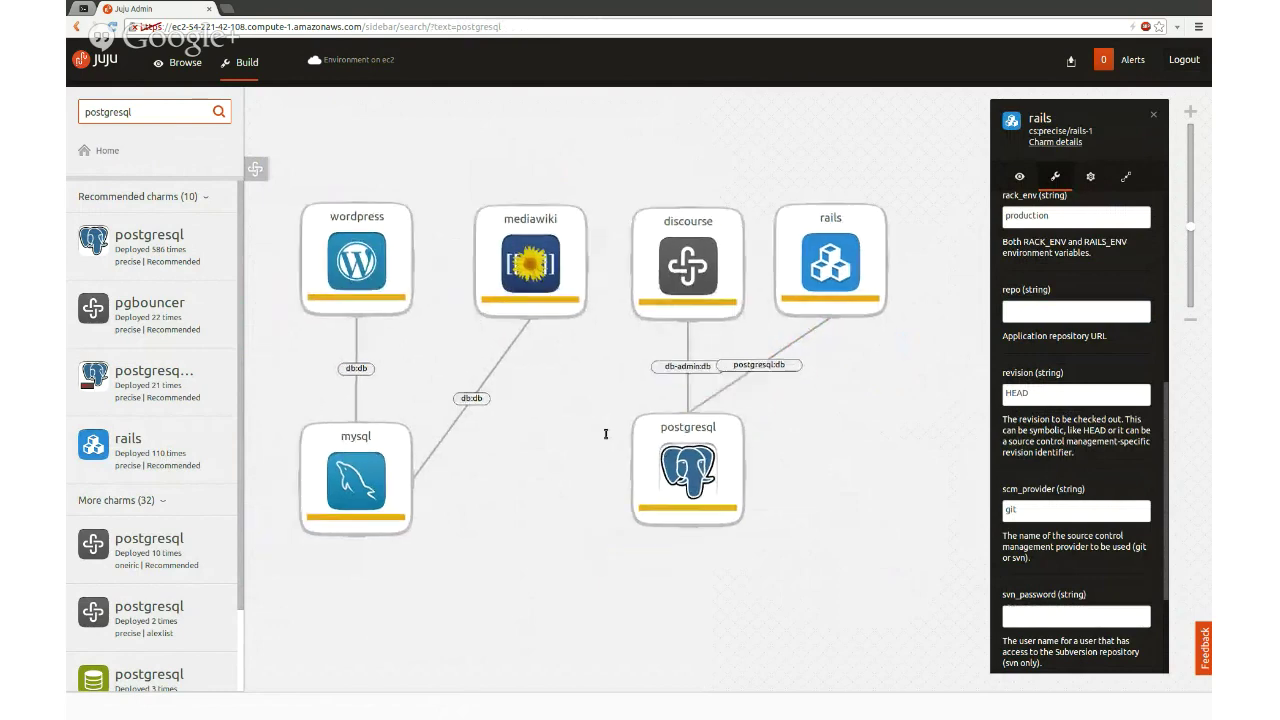
- Nudge the rails and discourse services slightly up and to the left on the canvas, and close the rails service details
left_click_drag(660, 459, 666, 437)
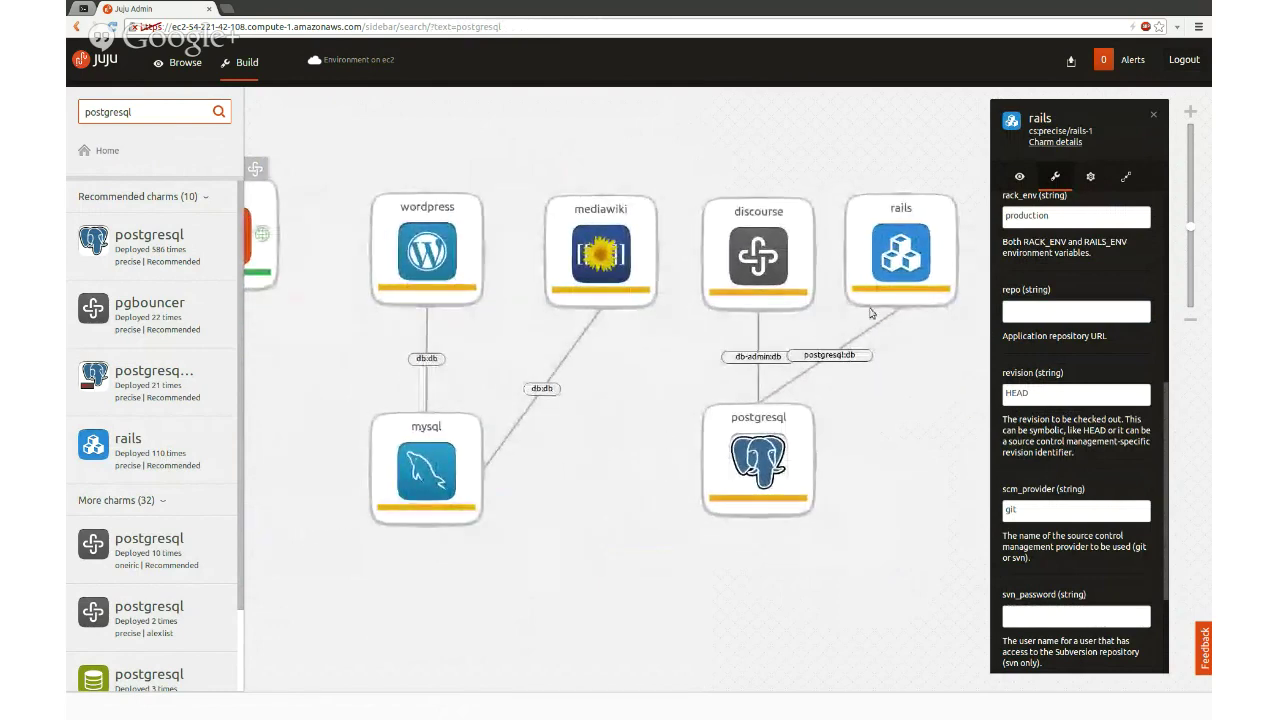
left_click_drag(893, 253, 889, 251)
left_click_drag(818, 276, 805, 265)
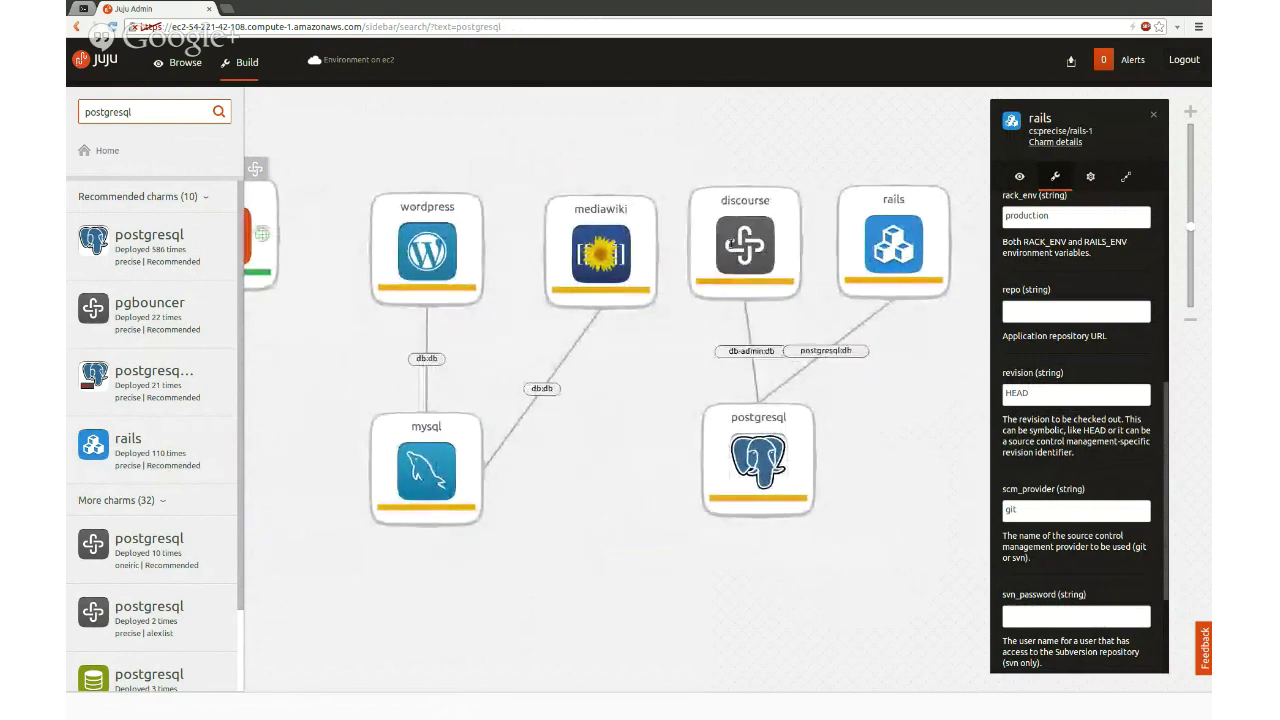
left_click_drag(691, 374, 716, 465)
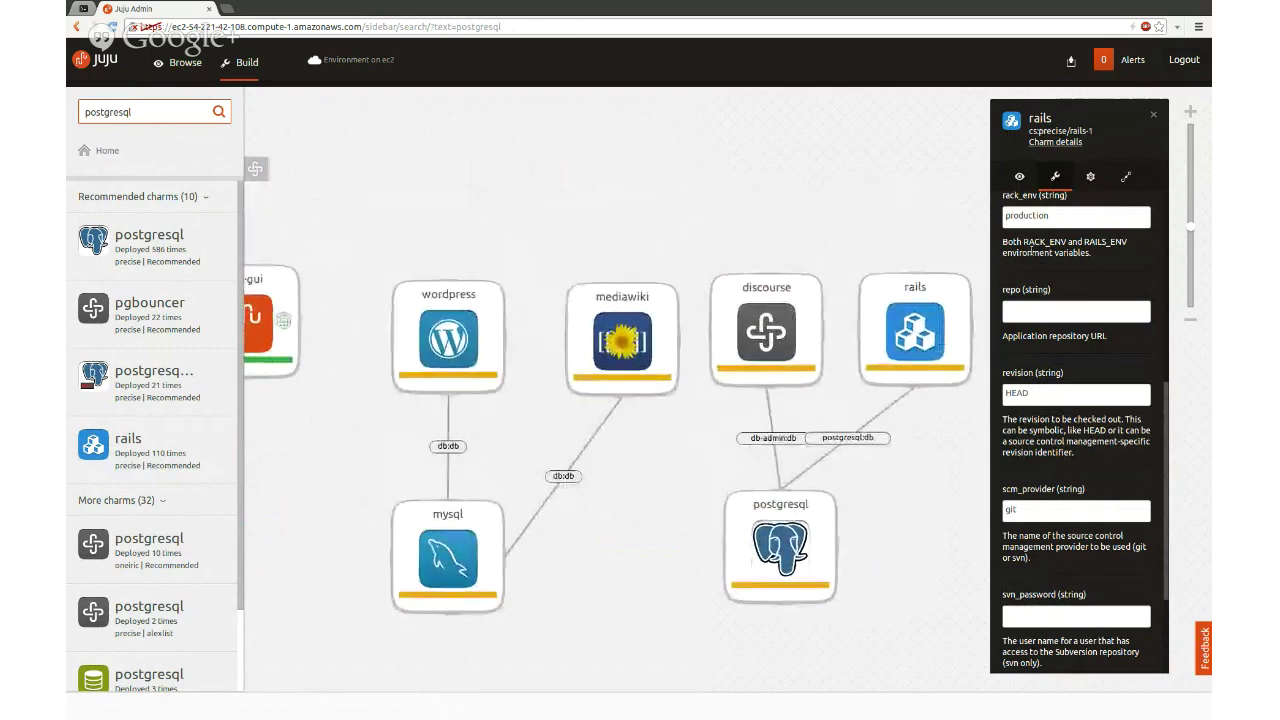
left_click(1156, 118)
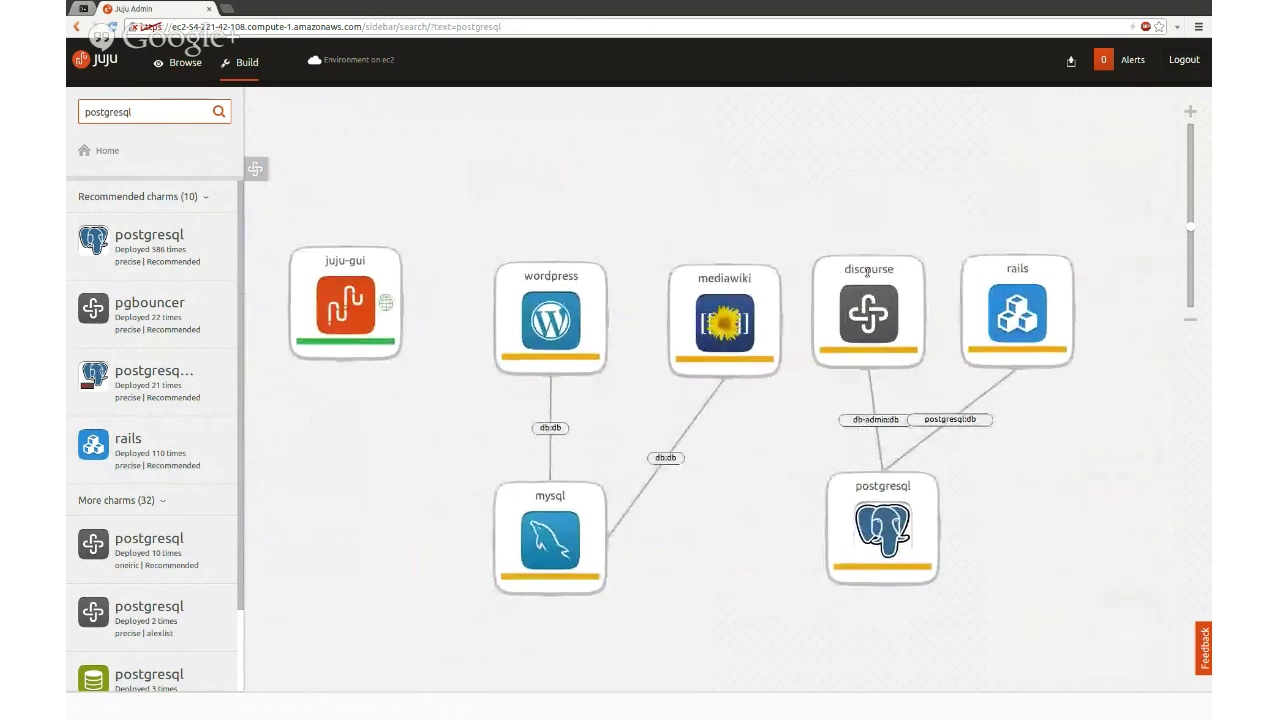